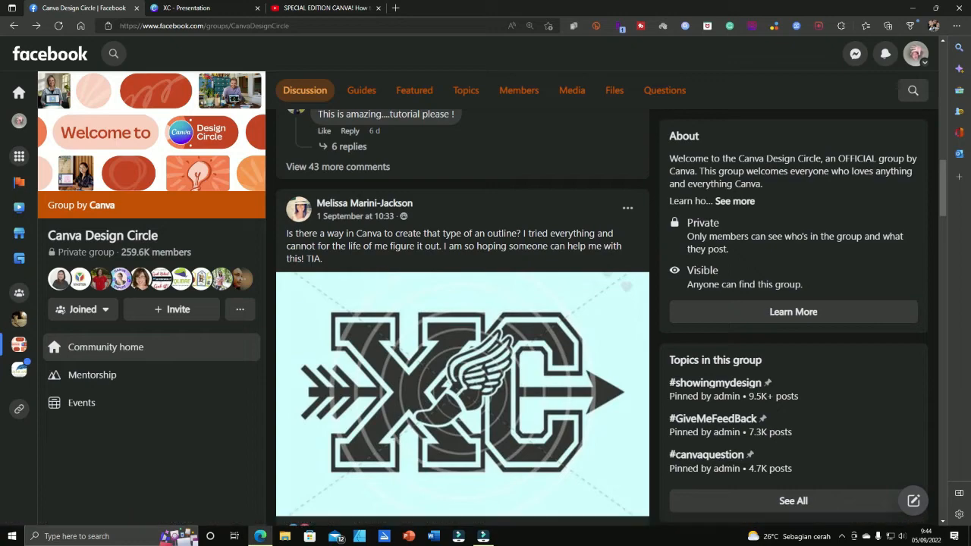
Read the group post about the XC outline lettering and highlight its question "Is there a way in Canva to create that type of an outline?".
mouse_move(336, 210)
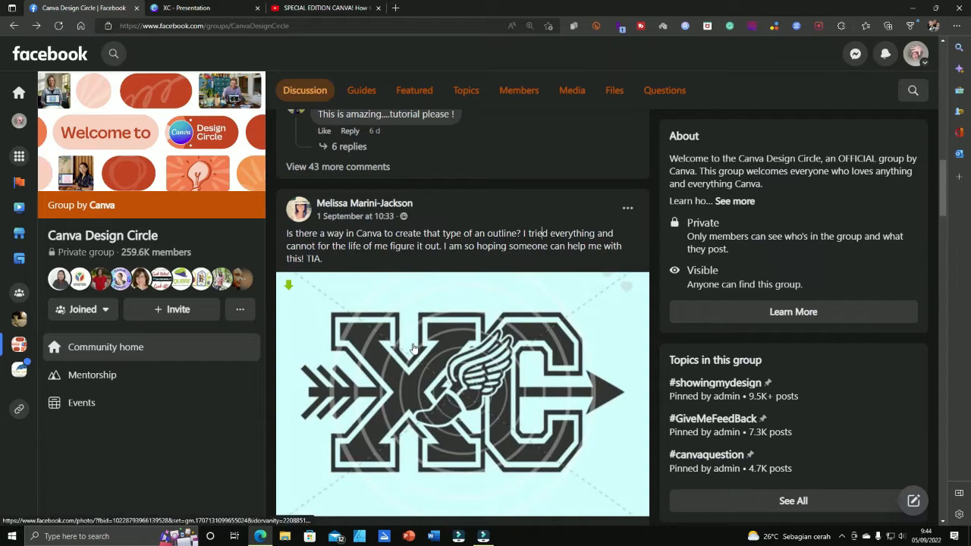
scroll(412, 349, "down", 1)
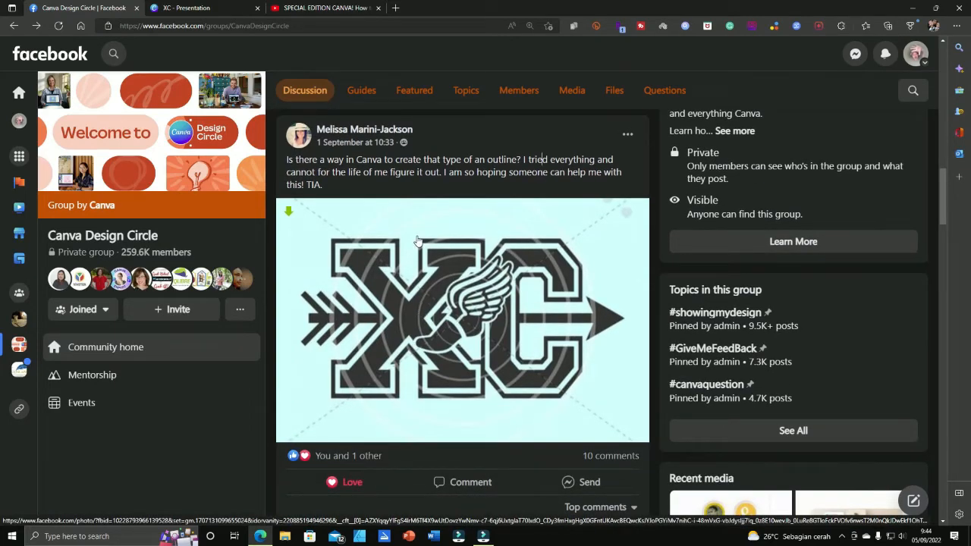
scroll(417, 242, "up", 1)
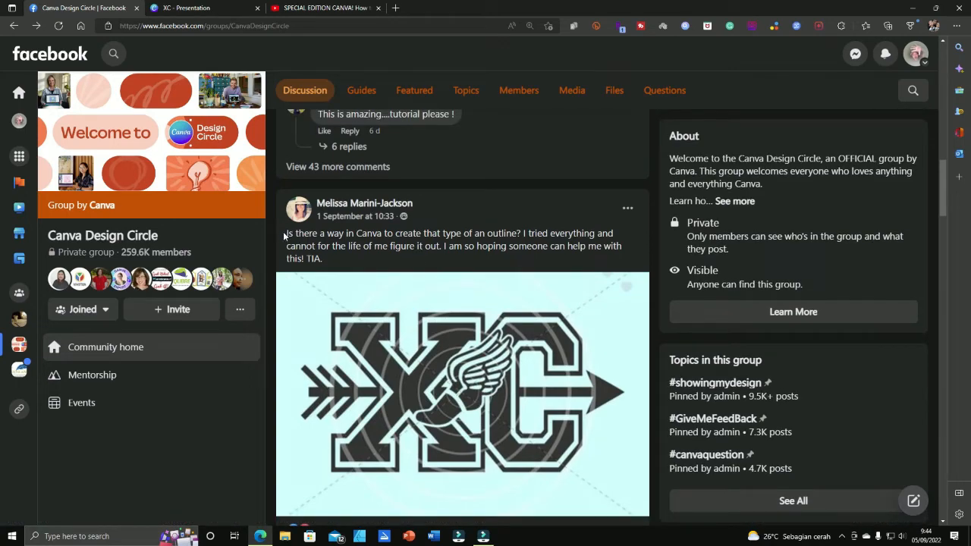
left_click_drag(285, 236, 521, 236)
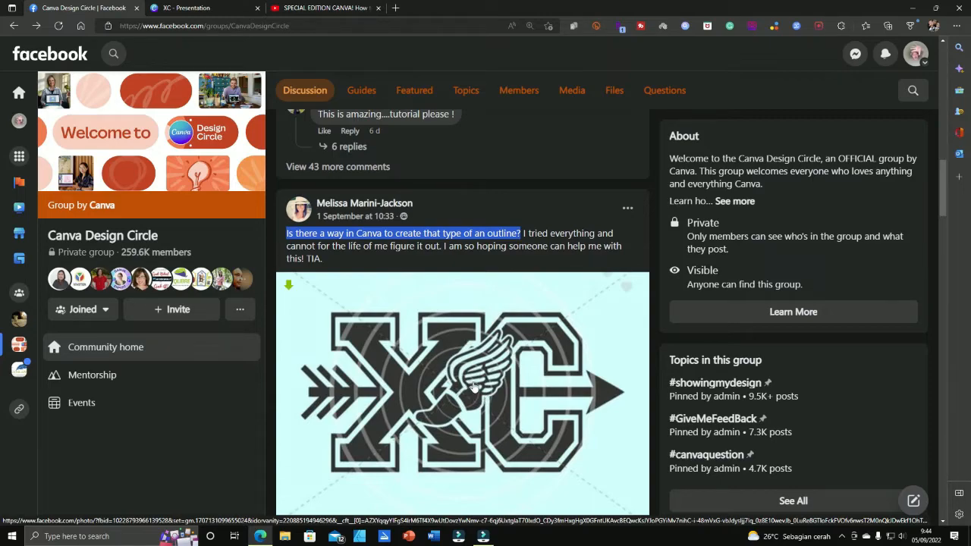
scroll(474, 386, "down", 1)
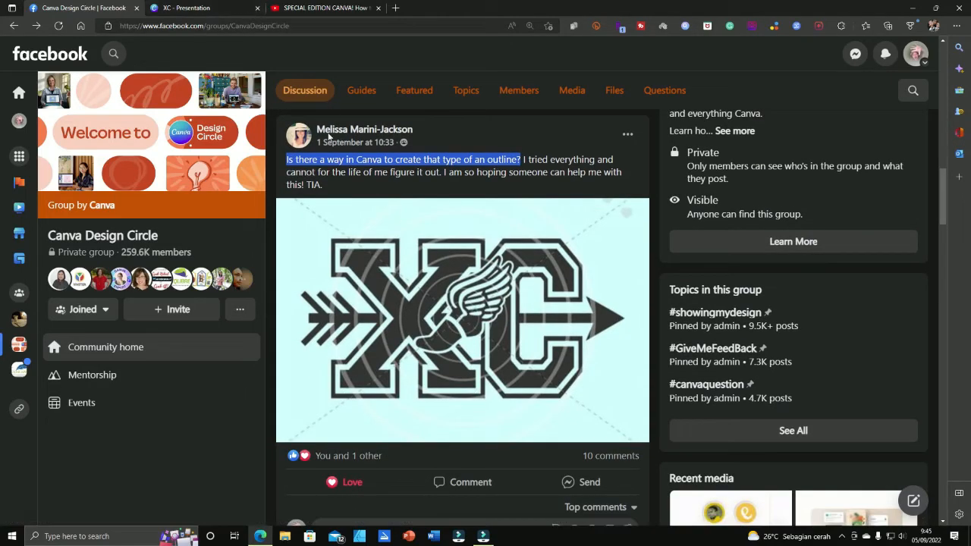
Switch to the XC presentation in Canva and compare the finished outlined lettering on pages 1 and 6 with the post's image.
left_click(206, 9)
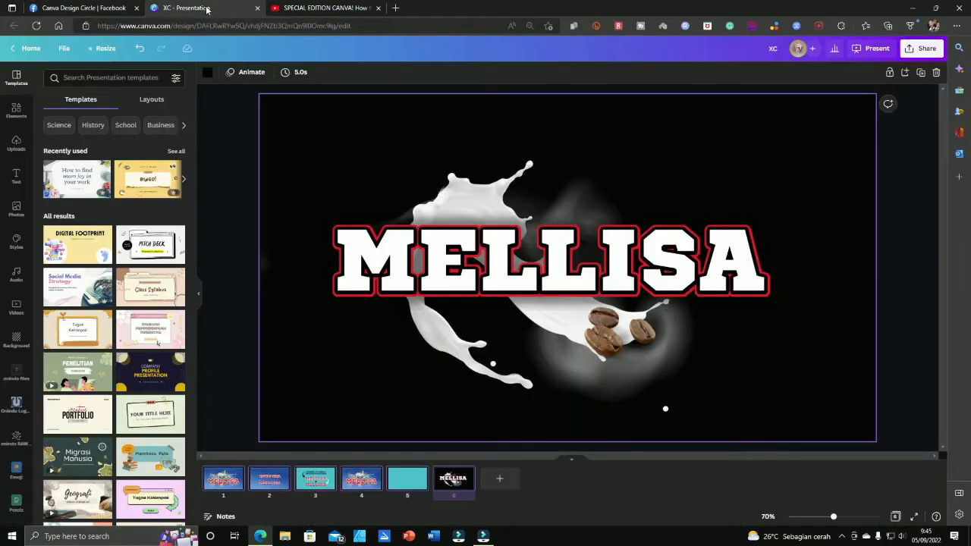
left_click(228, 478)
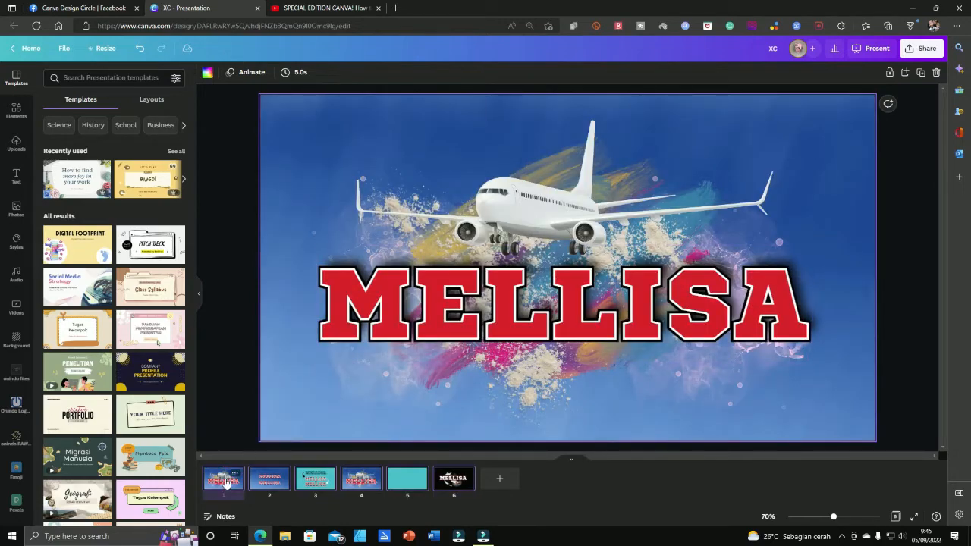
left_click(456, 486)
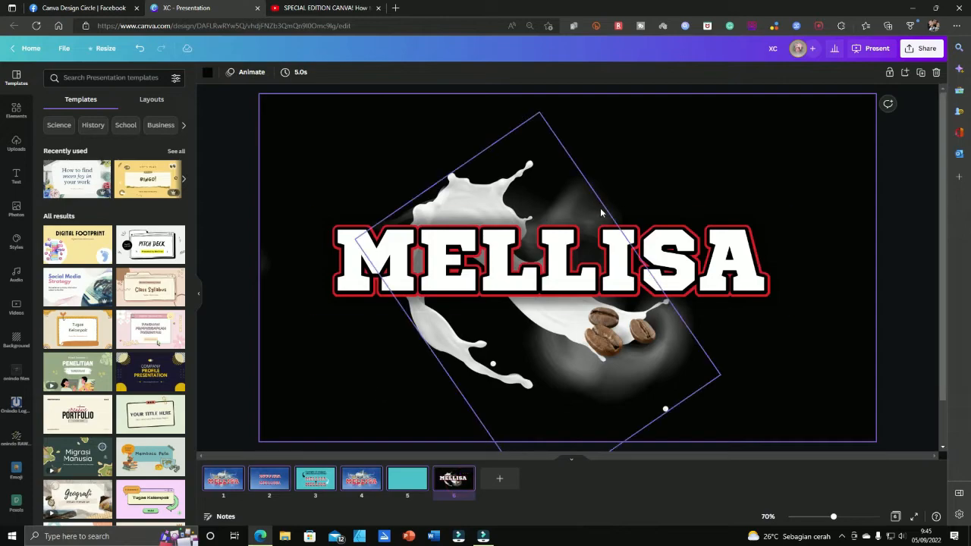
left_click(228, 480)
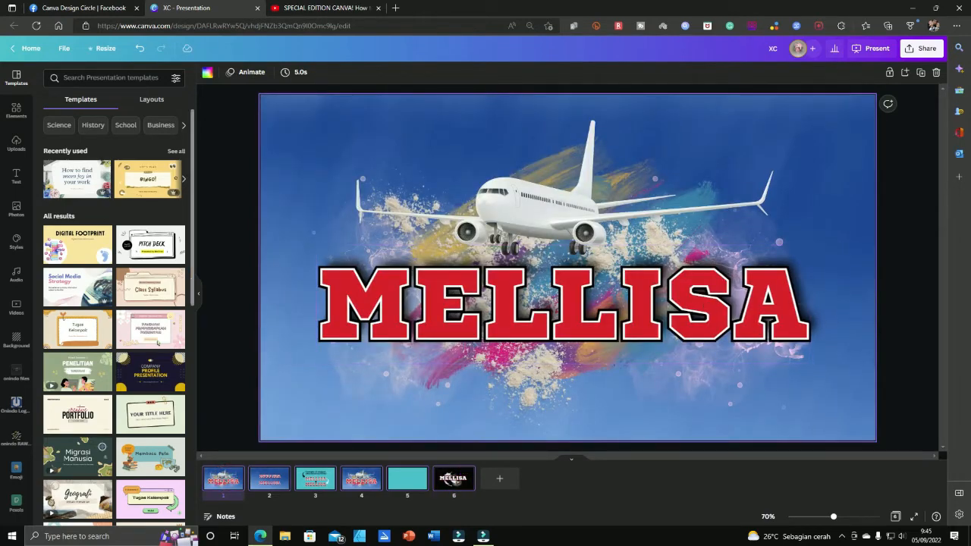
left_click(100, 8)
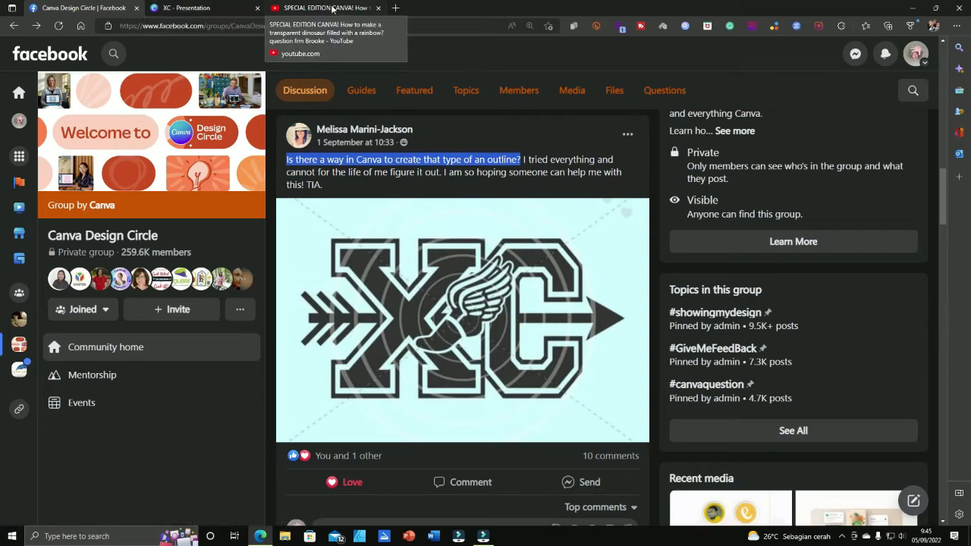
left_click(245, 10)
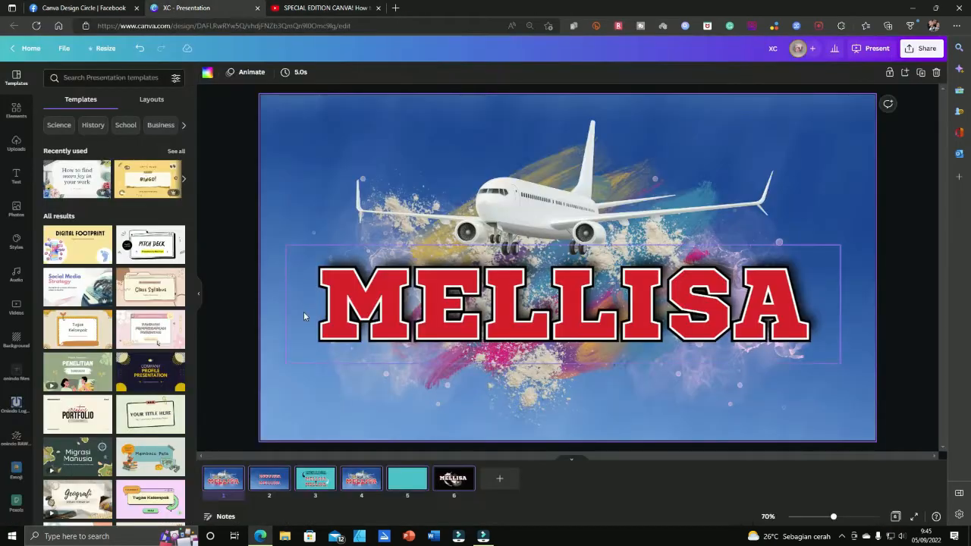
left_click(394, 325)
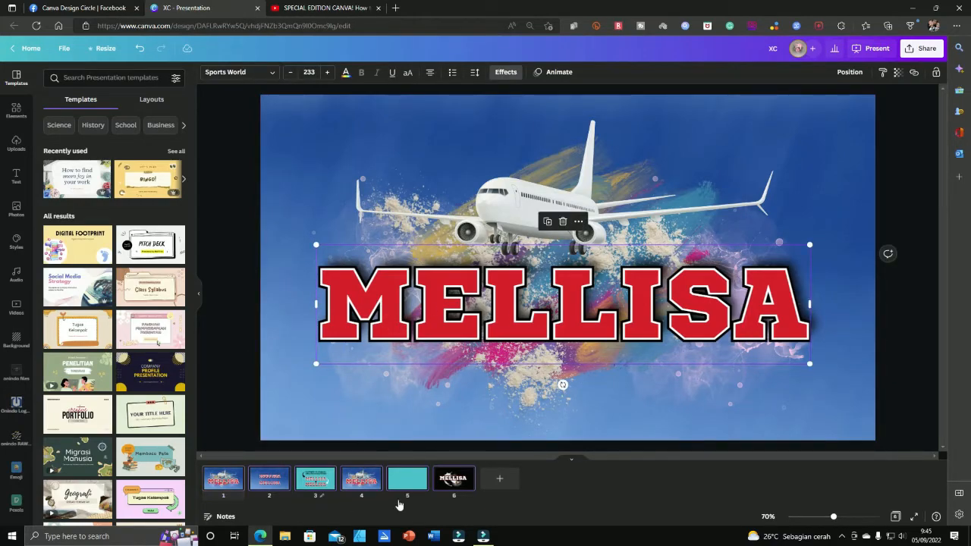
left_click(464, 483)
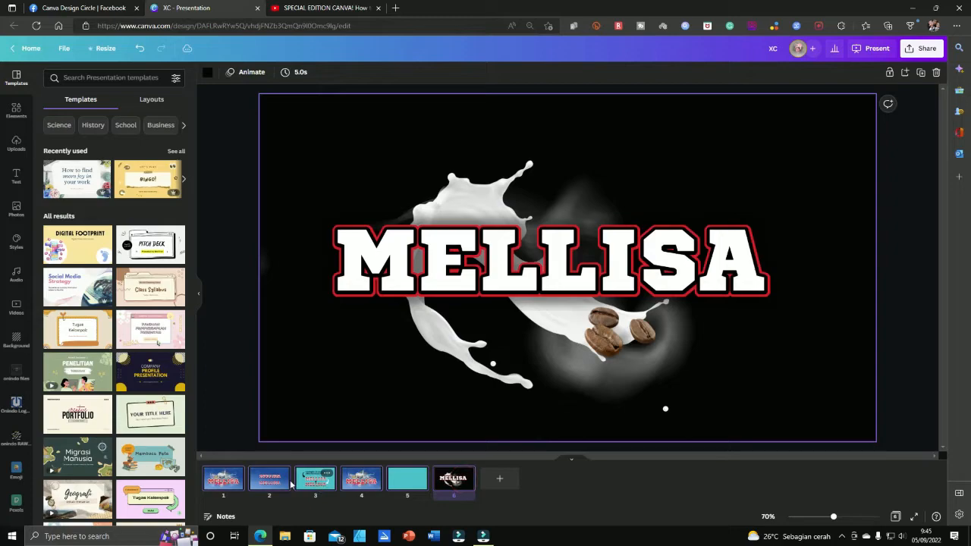
Delete every layer of both outlined words on page 2, leaving only the blue background.
left_click(272, 480)
left_click(577, 248)
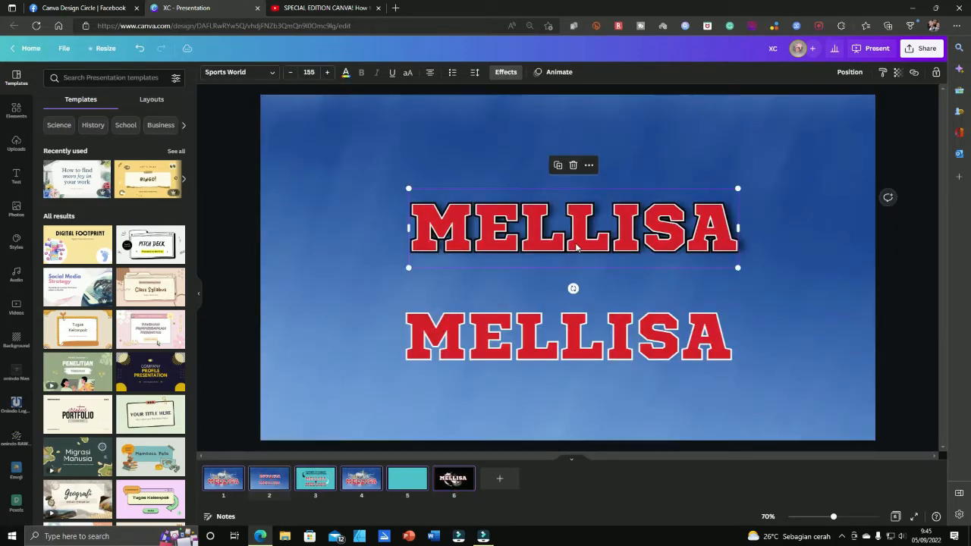
key("Delete")
left_click(575, 243)
key("Delete")
left_click(569, 335)
key("Delete")
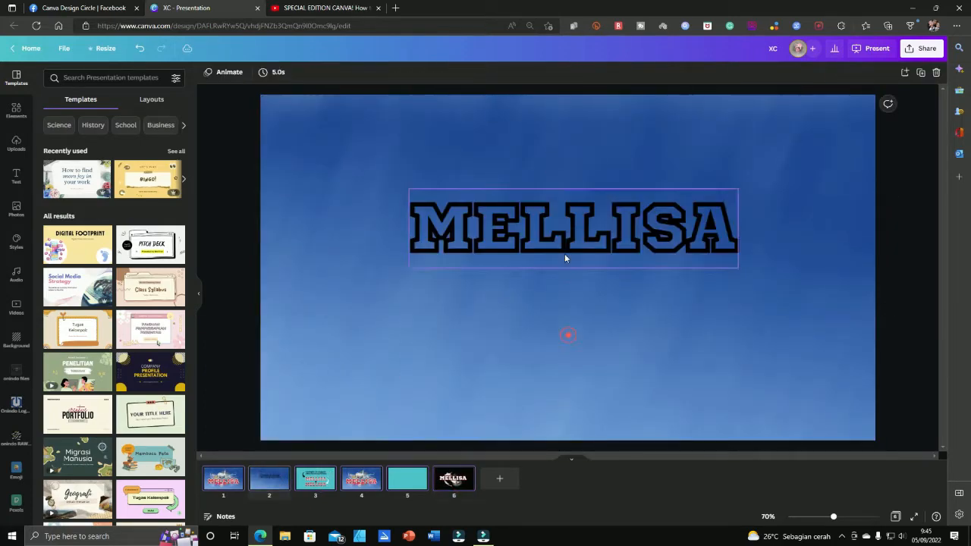
left_click(565, 253)
key("Delete")
left_click(553, 297)
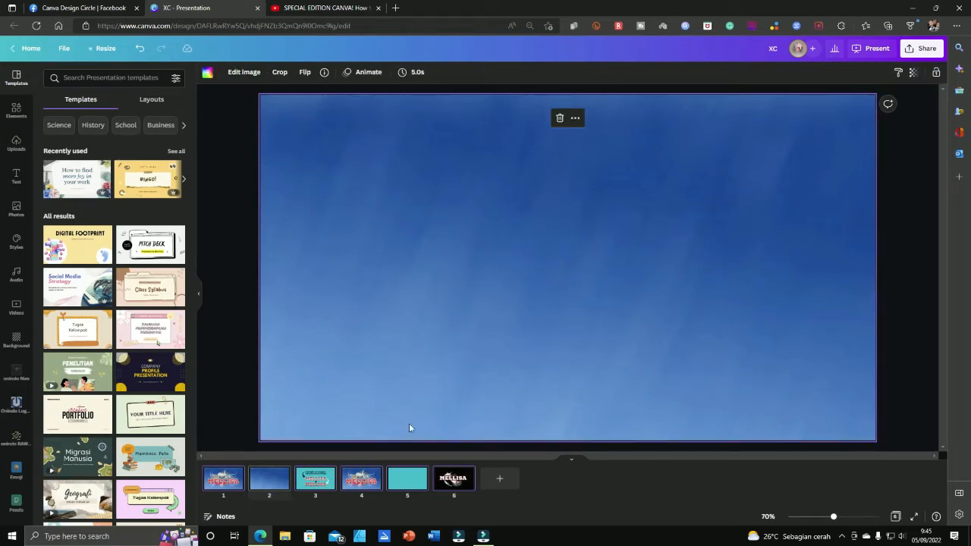
Copy the top red lettering with the white outline from page 1 and paste it onto page 2.
left_click(223, 480)
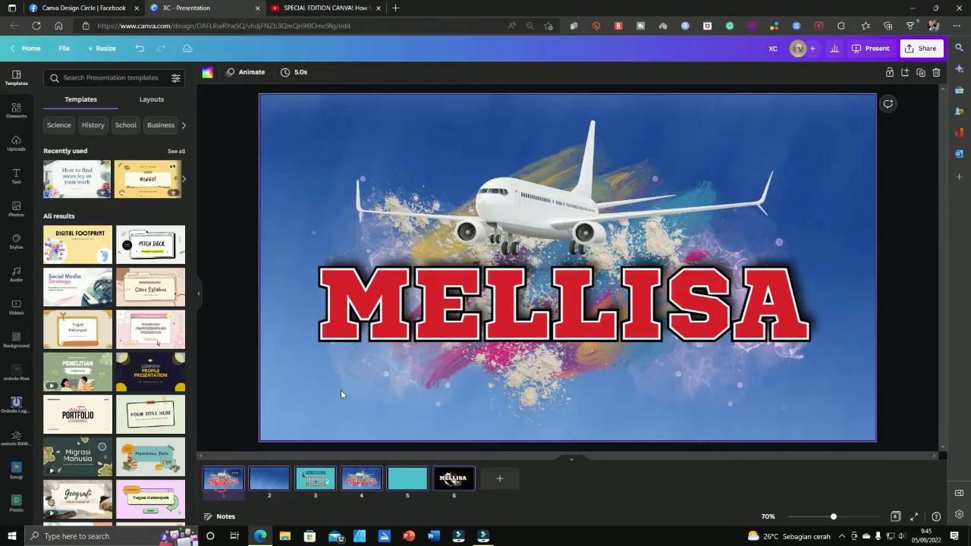
left_click(432, 327)
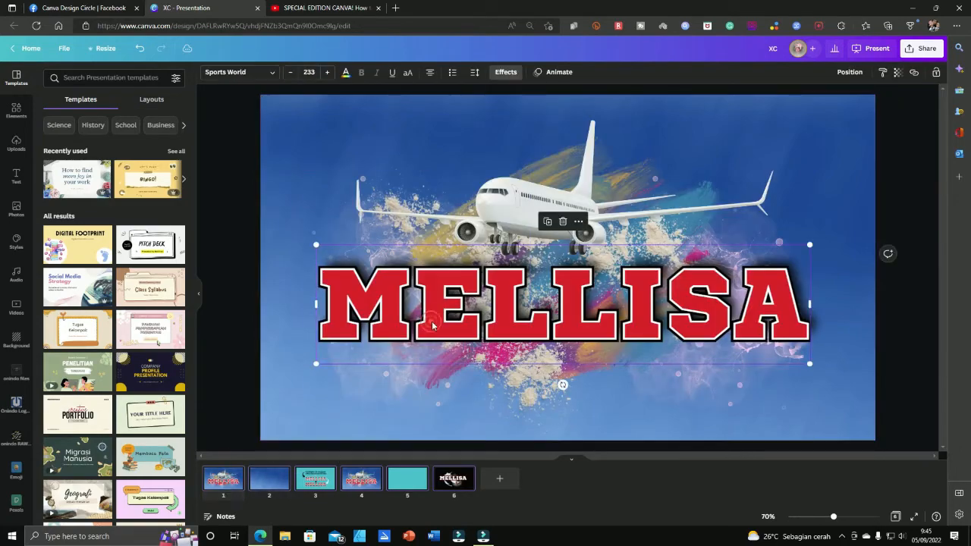
left_click(277, 488)
key("ctrl+v")
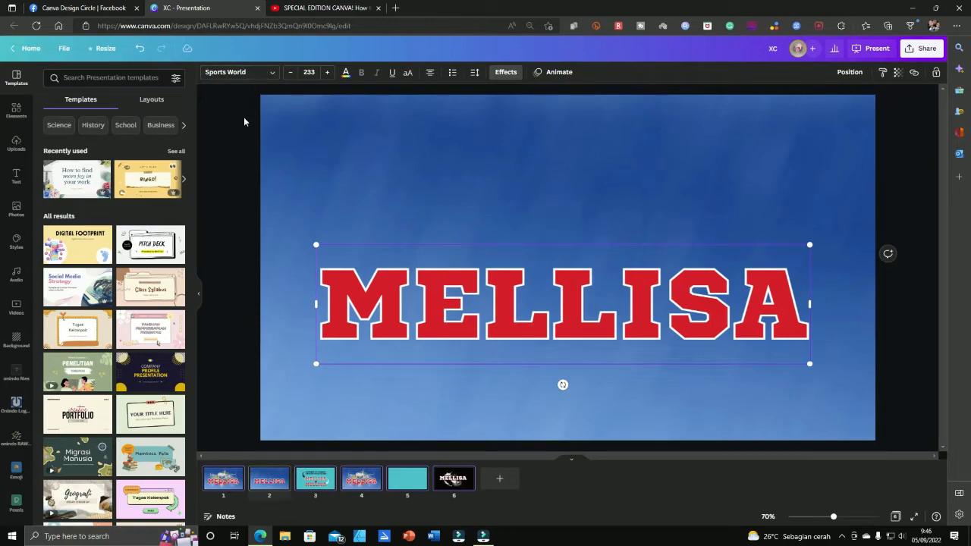
Capture a rectangular screen snip of the area around the font name.
key("super+shift+s")
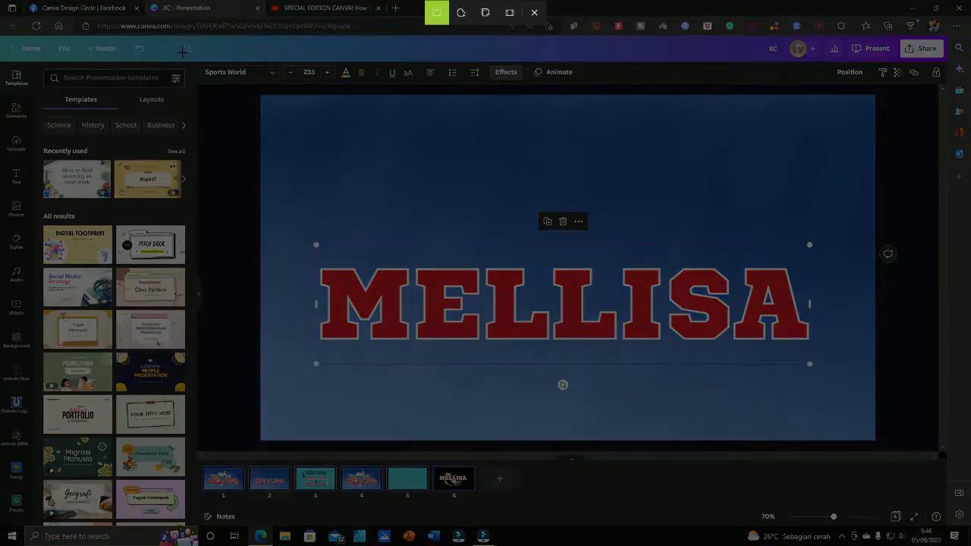
left_click_drag(182, 51, 290, 94)
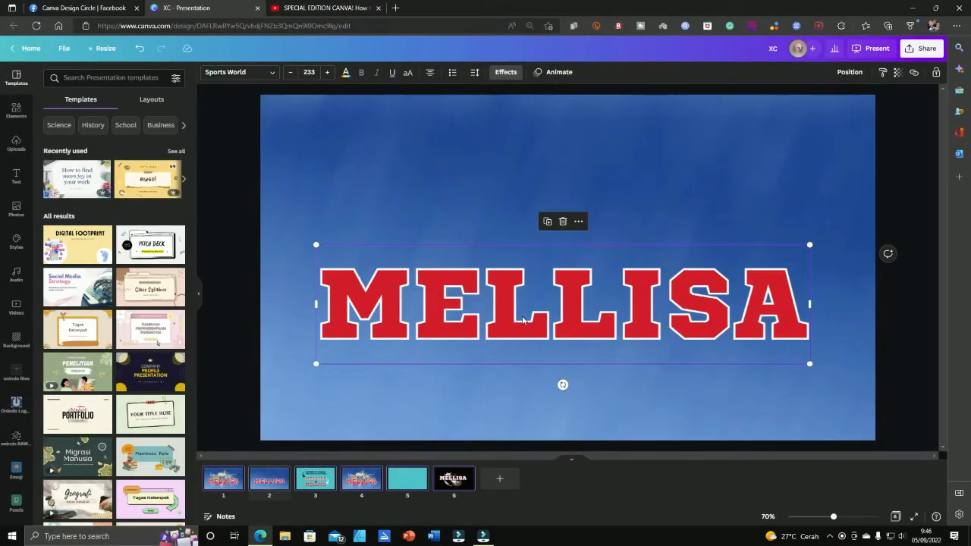
Move the pasted lettering to the exact centre of page 2.
left_click(532, 177)
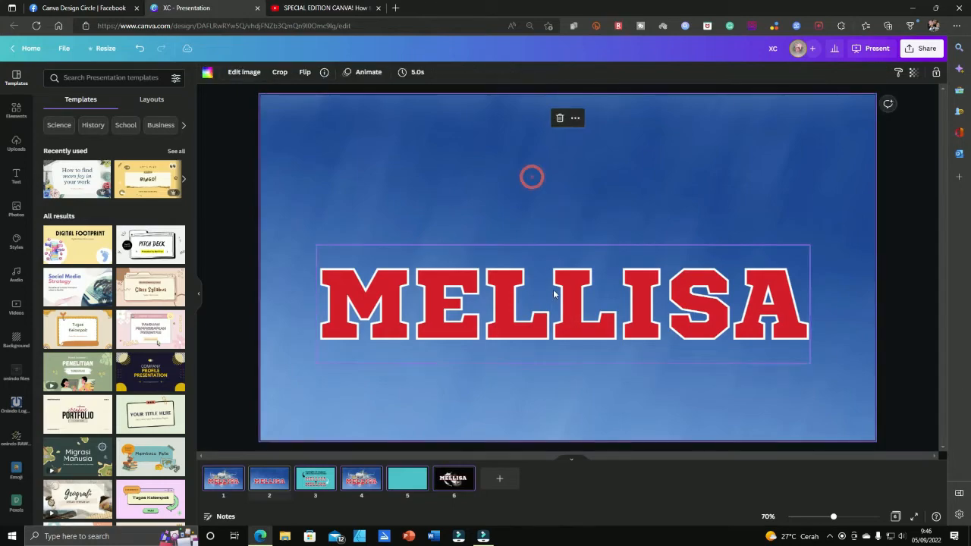
left_click(554, 294)
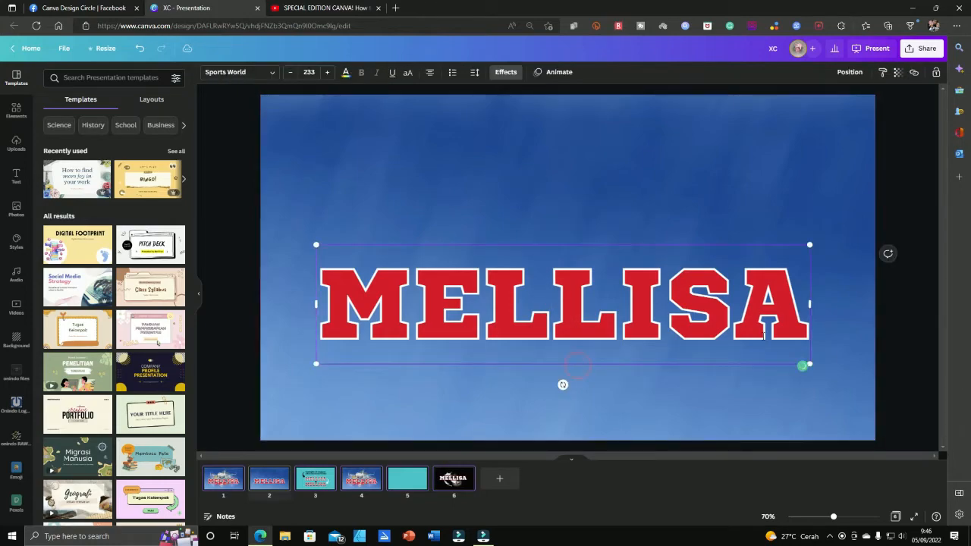
left_click(794, 423)
left_click_drag(780, 342, 783, 279)
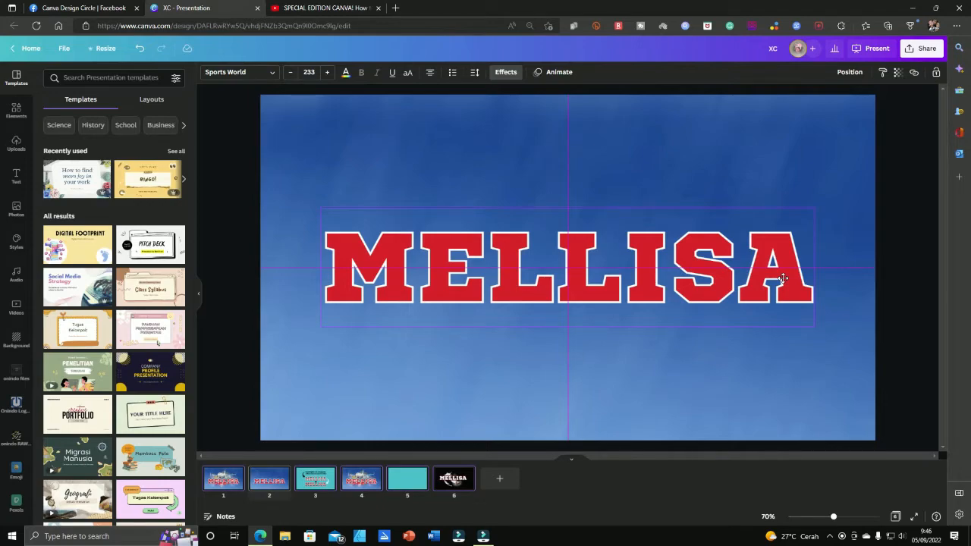
left_click_drag(784, 282, 784, 282)
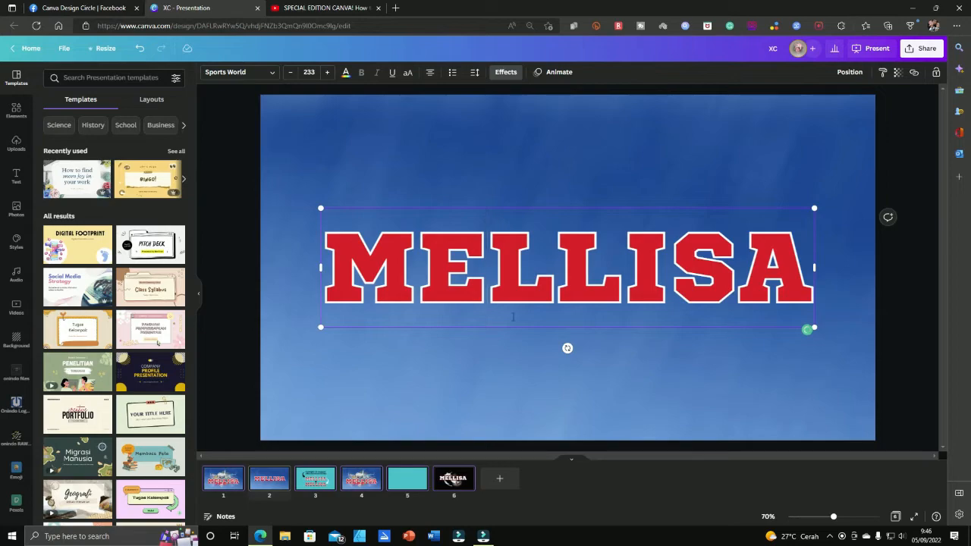
Remove the text effect from the lettering on page 2 by setting its style to None.
left_click(505, 72)
left_click(65, 135)
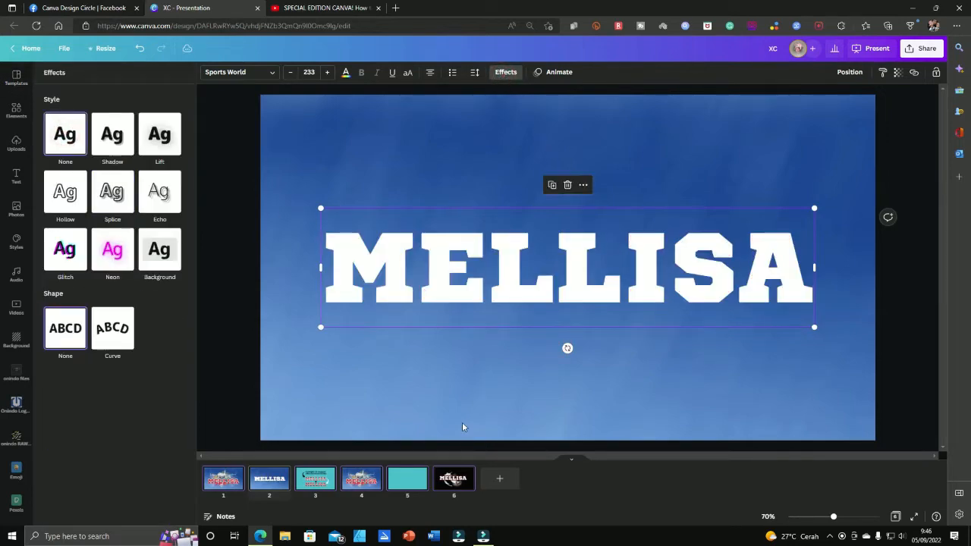
left_click(547, 303)
left_click(548, 298)
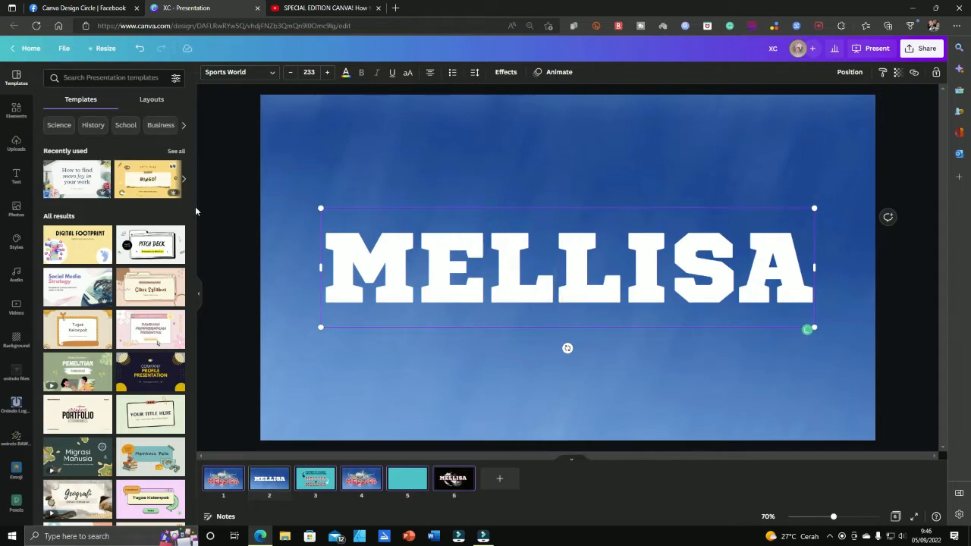
Check which font the lettering on page 2 uses in the font list.
left_click(575, 176)
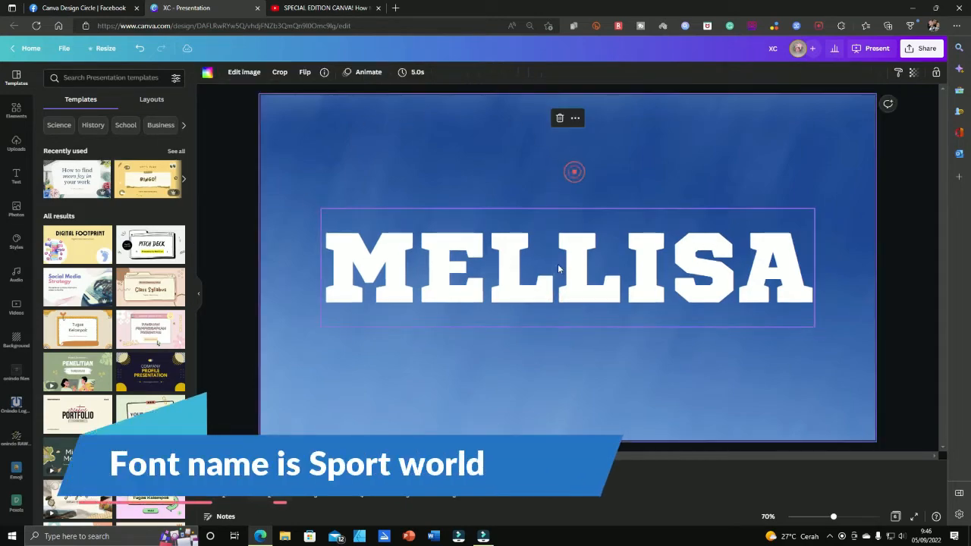
left_click(549, 273)
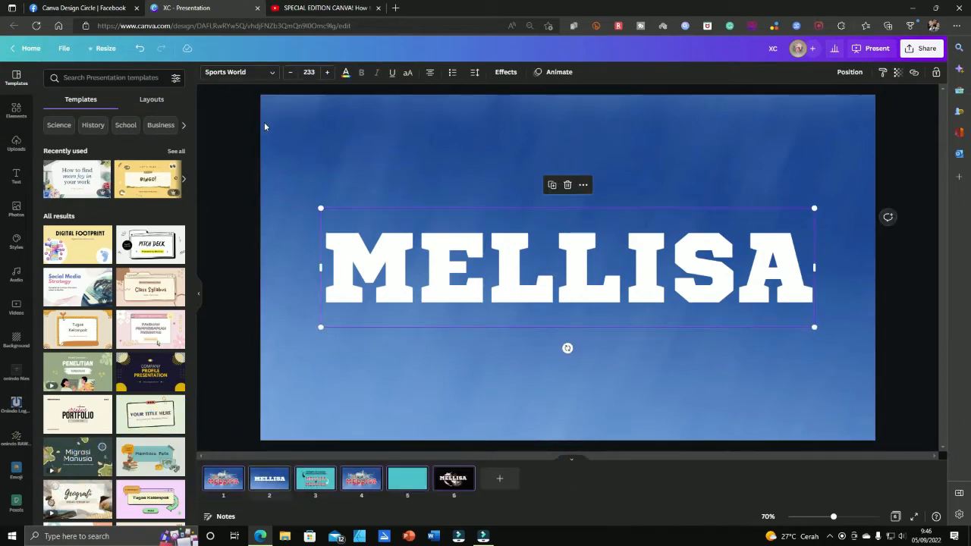
left_click(251, 72)
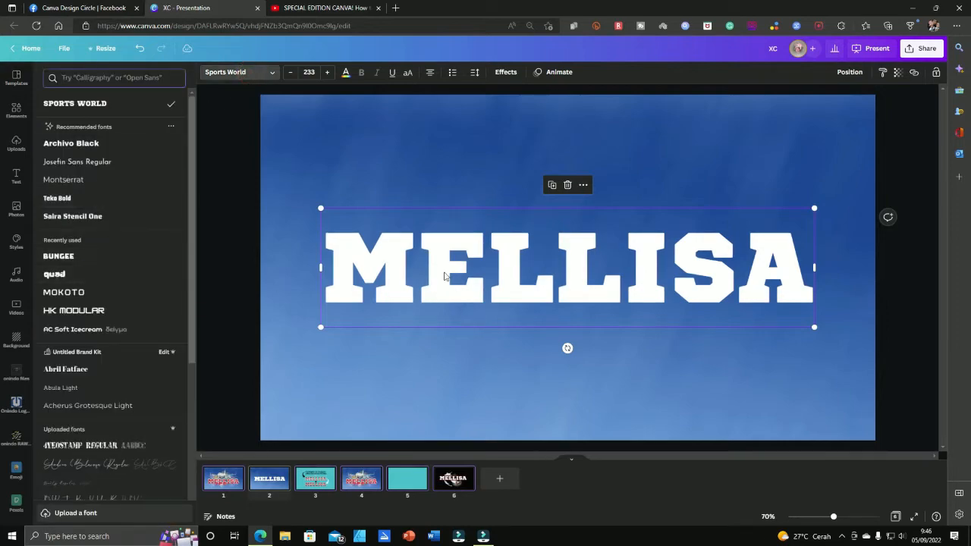
left_click(490, 152)
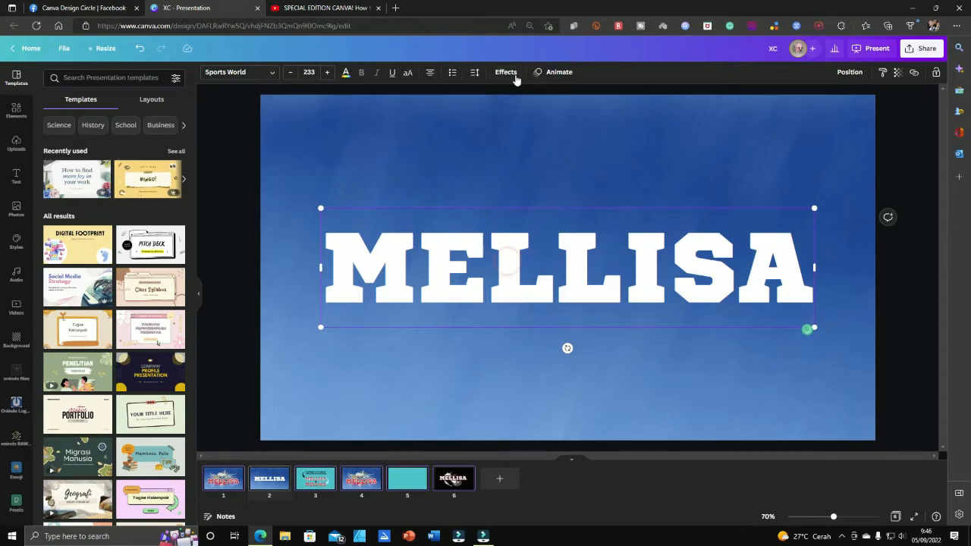
Apply the Splice effect to the lettering on page 2 and set its offset to 0.
left_click(513, 75)
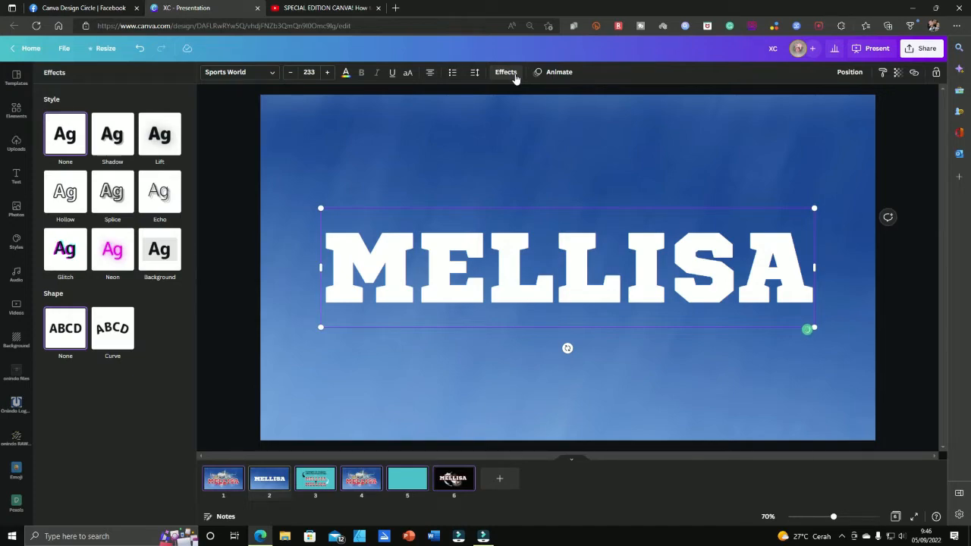
left_click(113, 203)
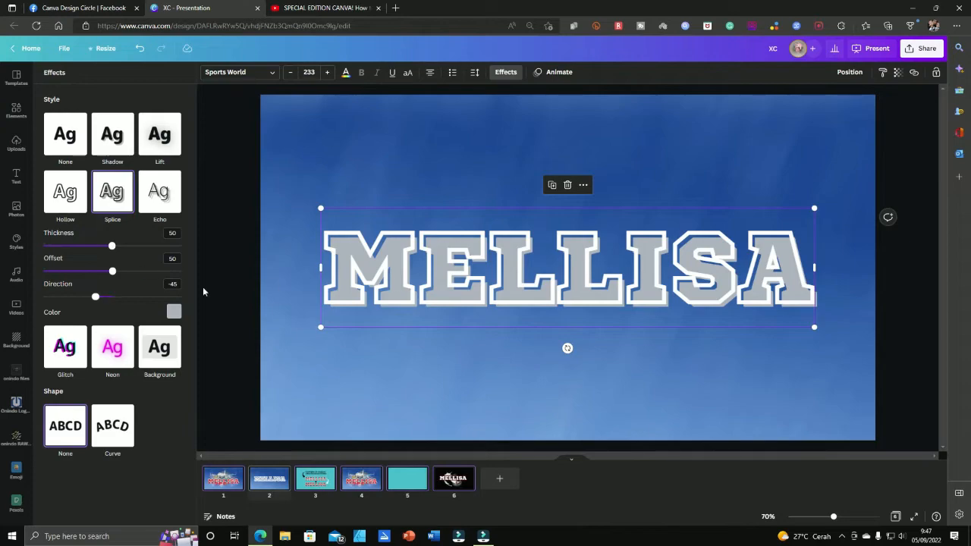
left_click_drag(112, 273, 184, 264)
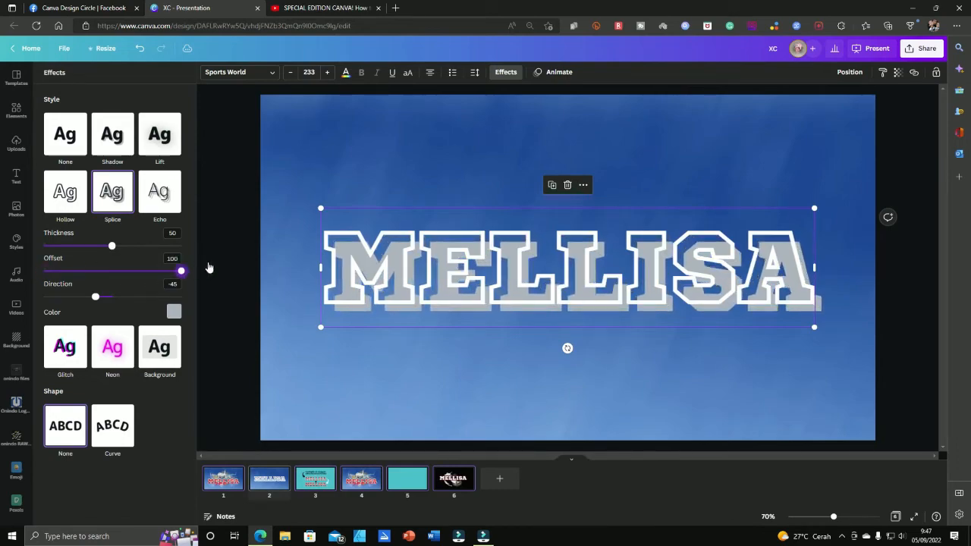
left_click_drag(181, 271, 43, 270)
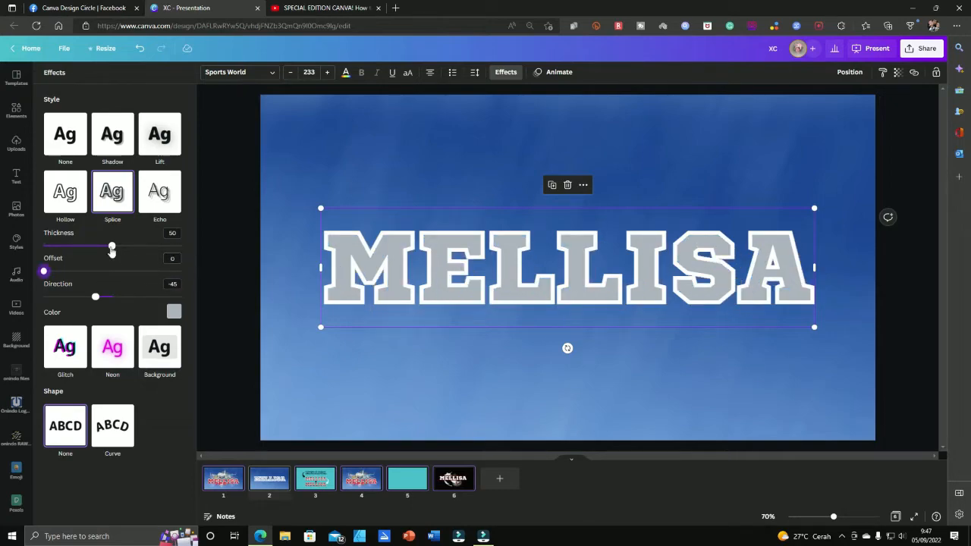
Set the lettering's Splice thickness to 24 and its Splice colour to the bright red from the default colours.
left_click_drag(112, 251, 76, 252)
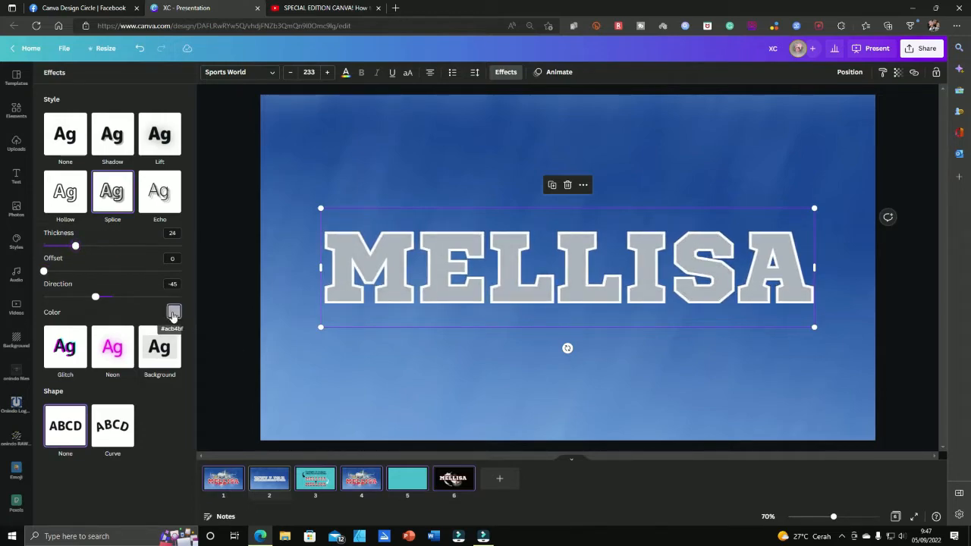
left_click(173, 313)
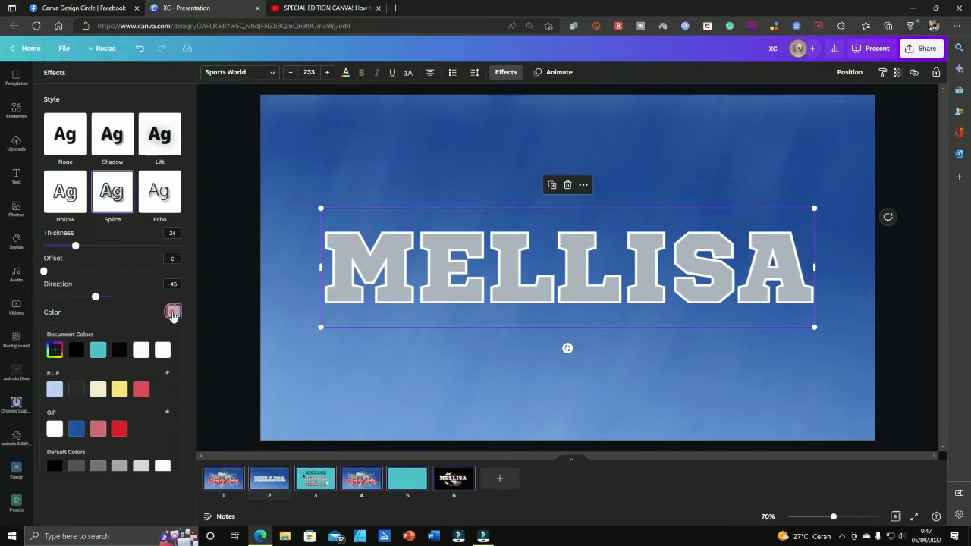
left_click(119, 350)
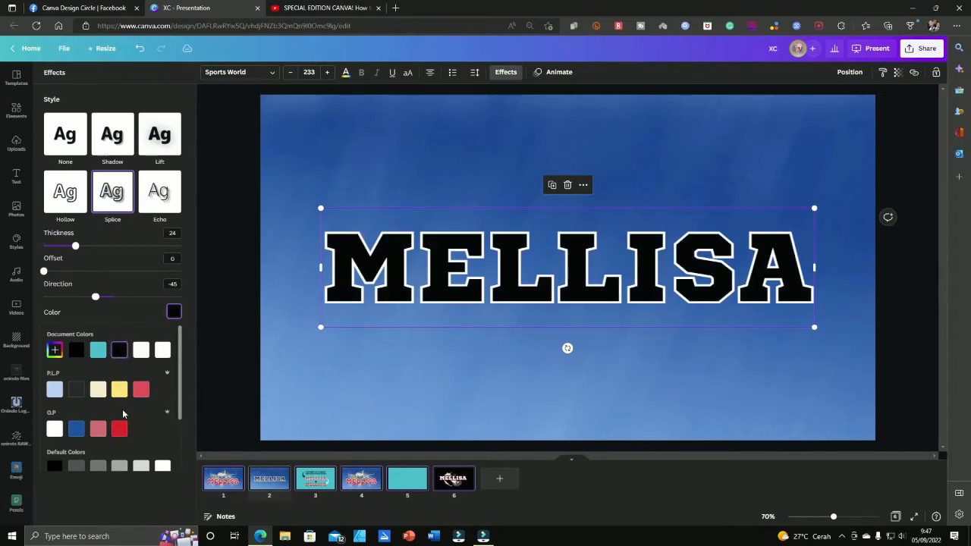
left_click(121, 390)
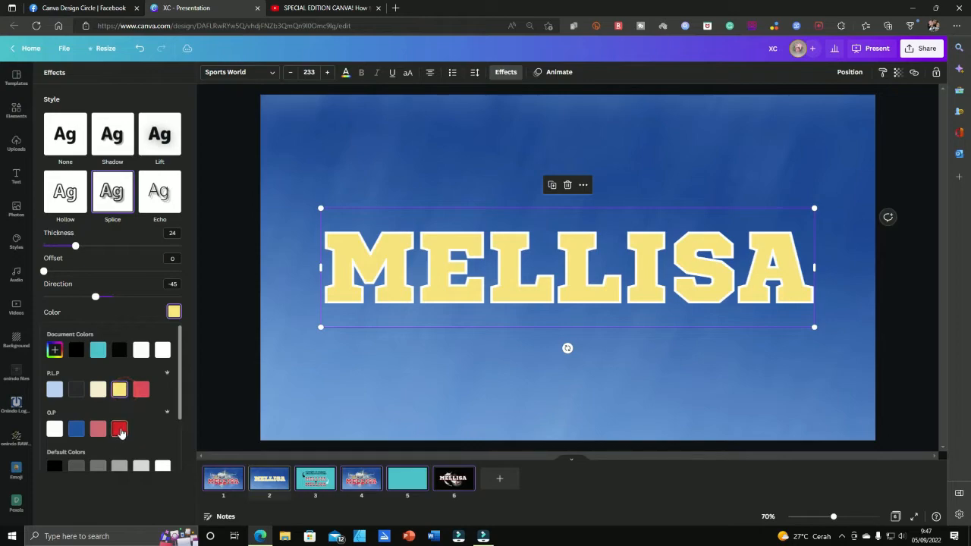
left_click(119, 429)
scroll(83, 425, "down", 1)
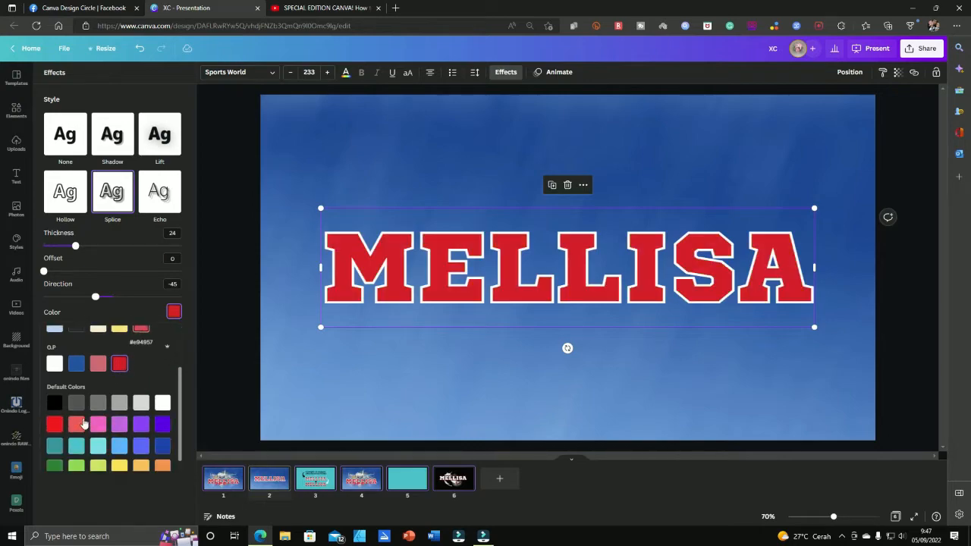
left_click(54, 424)
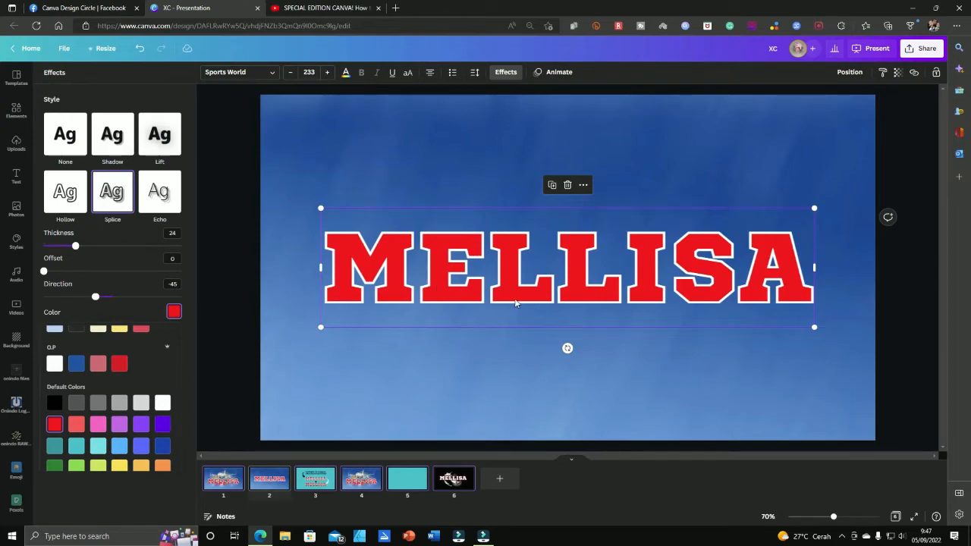
Check the reference lettering in the Facebook post, return to Canva, and duplicate the red lettering on page 2 with the copy above it.
left_click(102, 9)
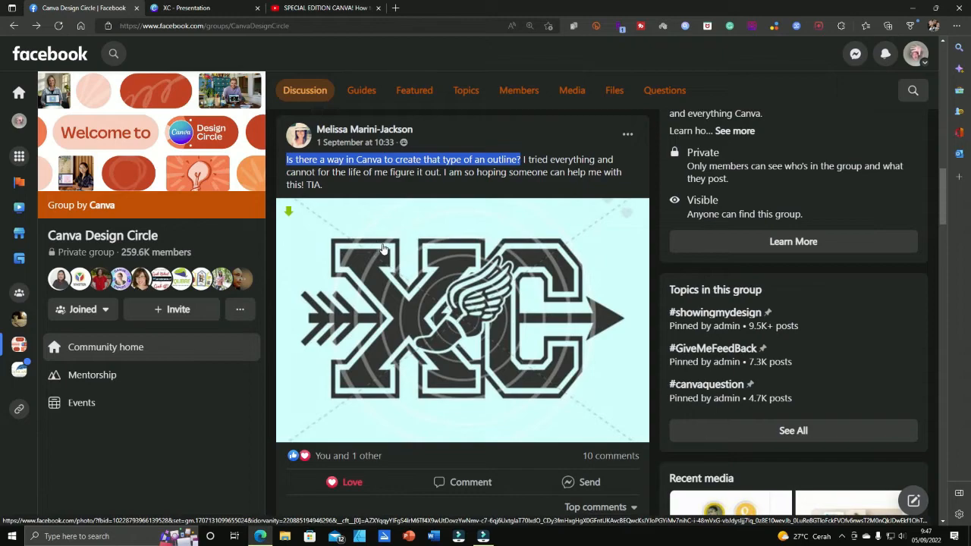
left_click(220, 9)
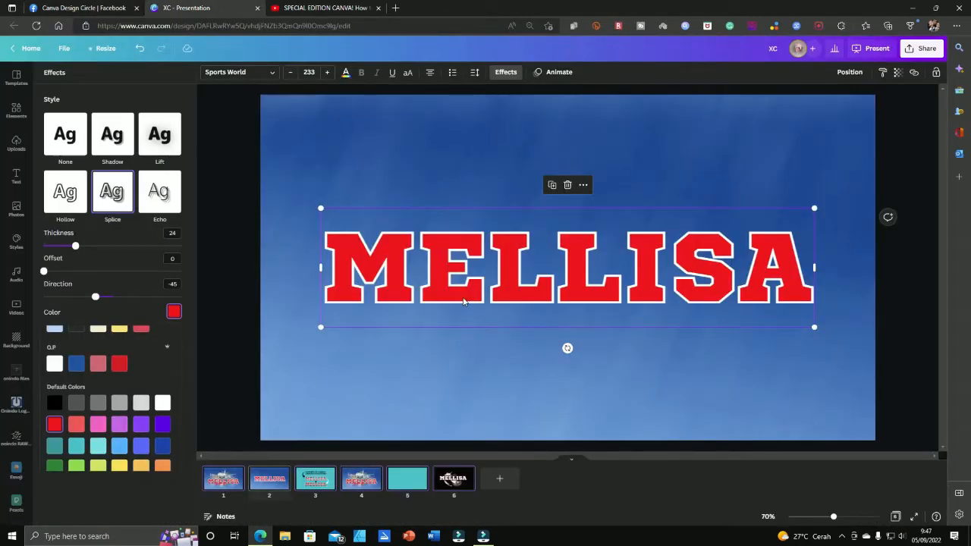
left_click_drag(465, 302, 471, 321)
key("ctrl+d")
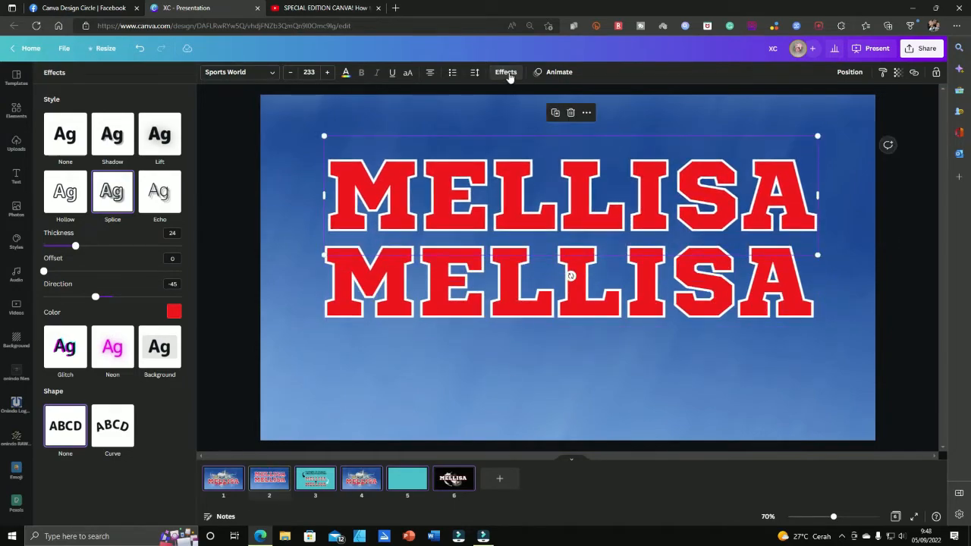
Change the upper copy's effect to Hollow and set its thickness to 100.
left_click(507, 73)
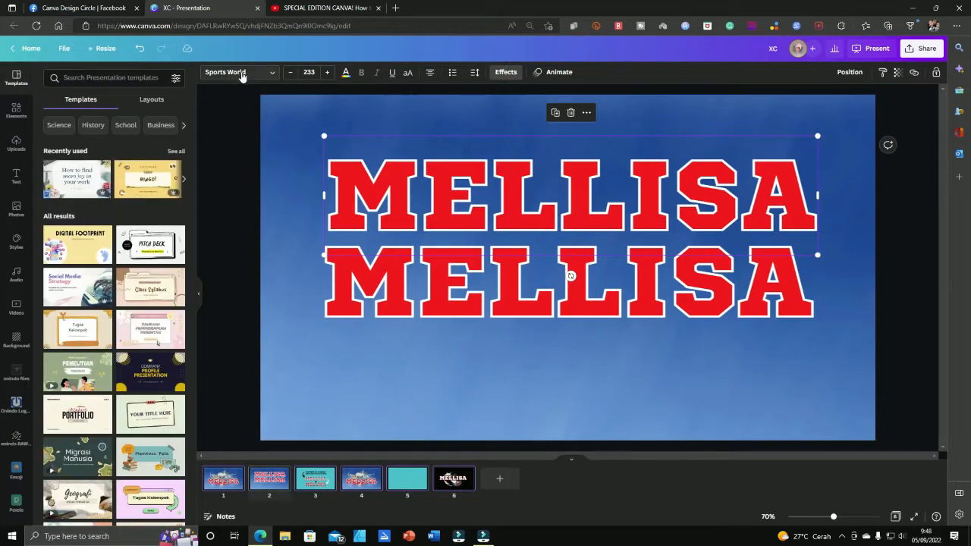
left_click(506, 72)
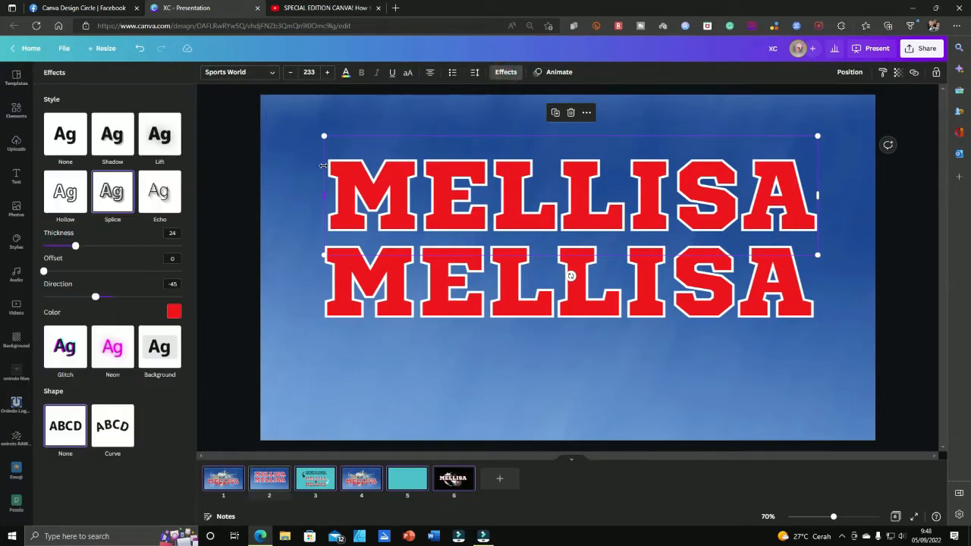
left_click(74, 200)
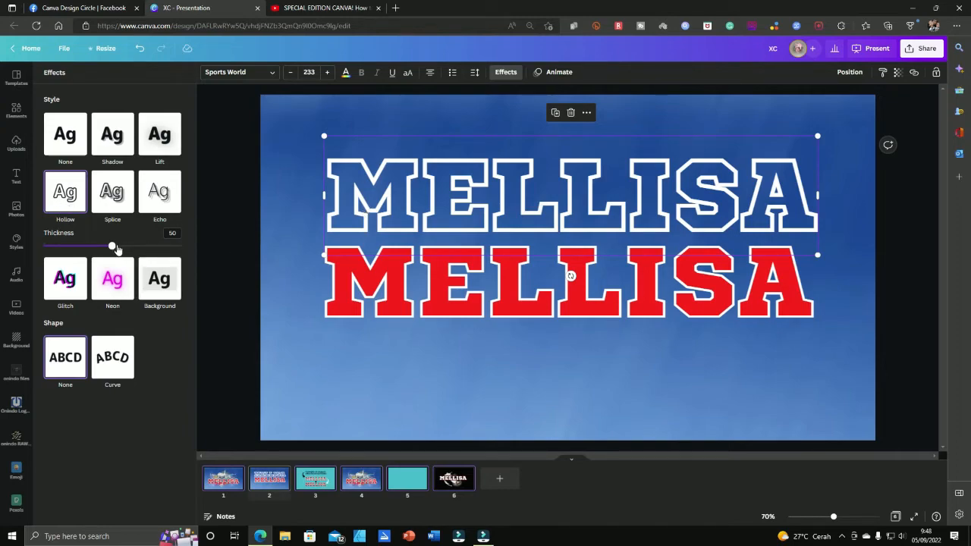
left_click_drag(113, 251, 233, 260)
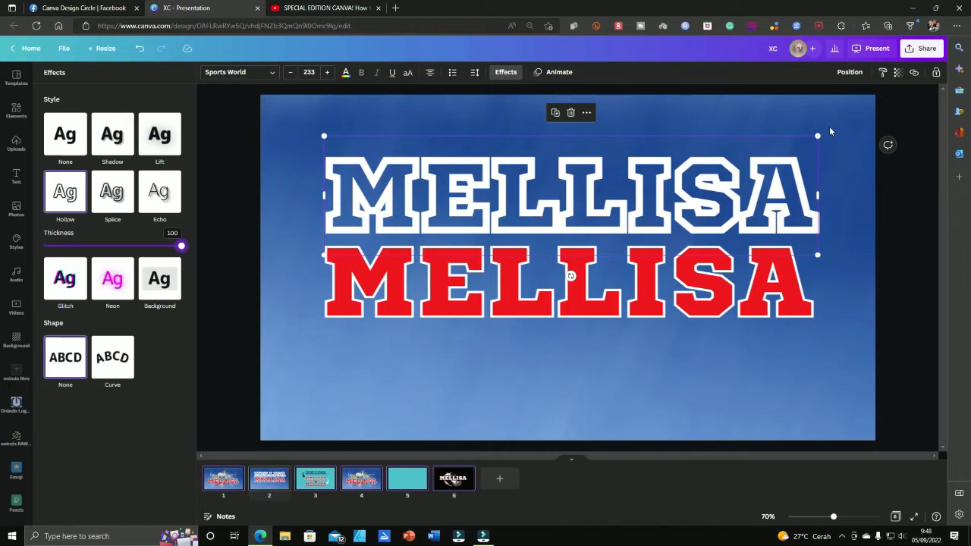
Enlarge the hollow copy to font size 237 and compare it with the outline in the Facebook reference post.
mouse_move(819, 135)
left_mouse_down()
mouse_move(843, 124)
mouse_move(827, 129)
left_mouse_up()
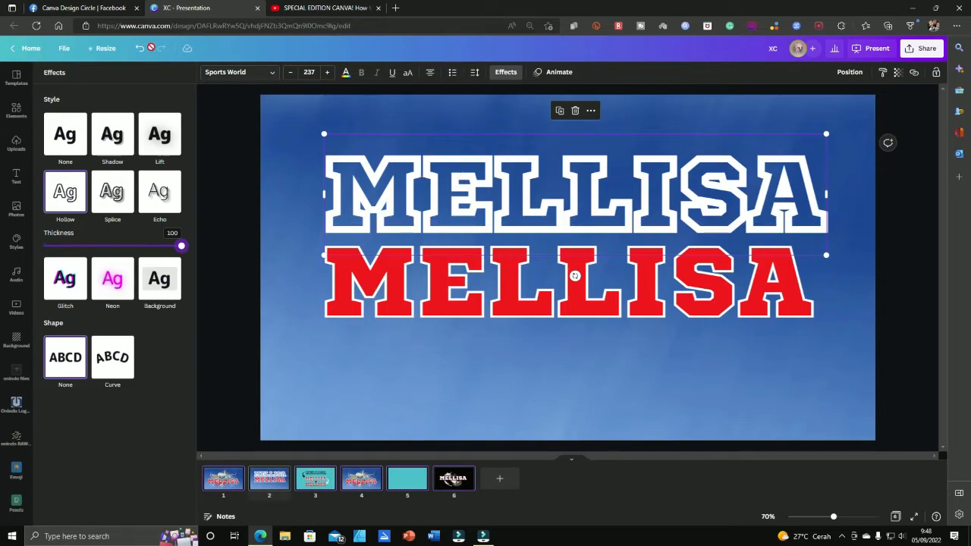
left_click(108, 9)
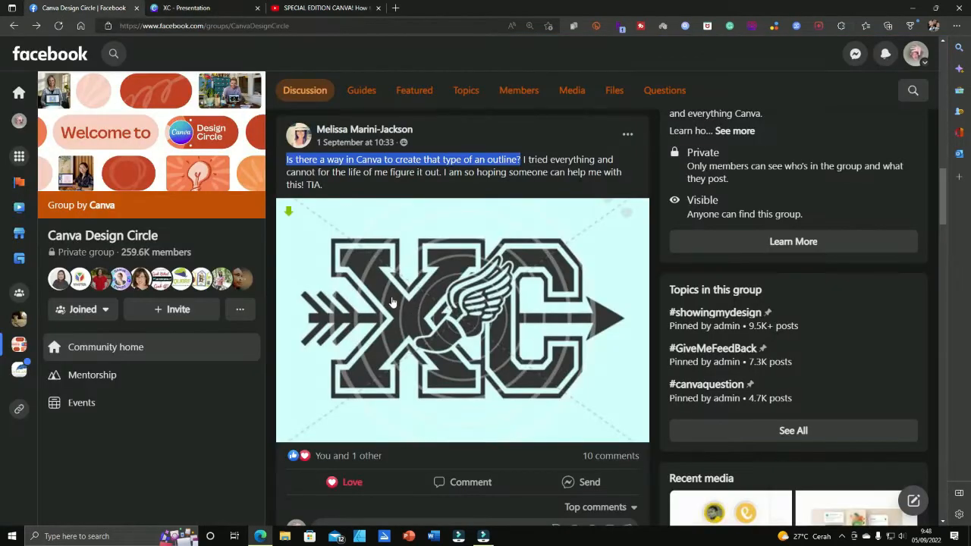
left_click(220, 7)
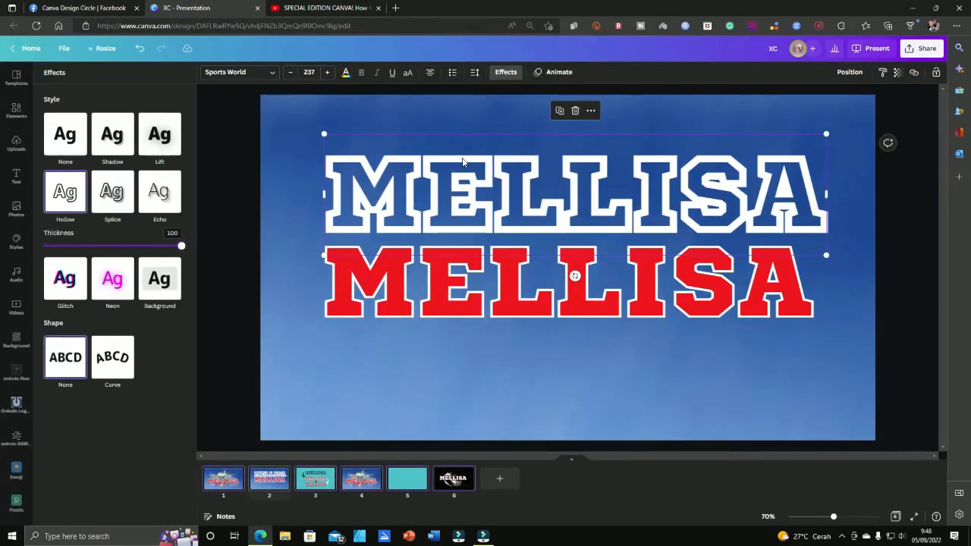
Try coral and green as the hollow copy's text colour, settling on black.
left_click(463, 162)
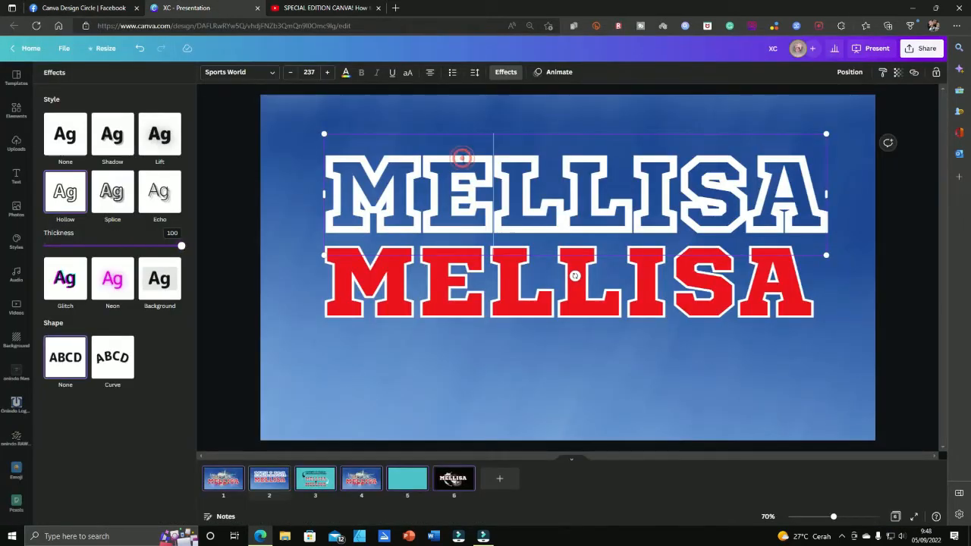
left_click(345, 73)
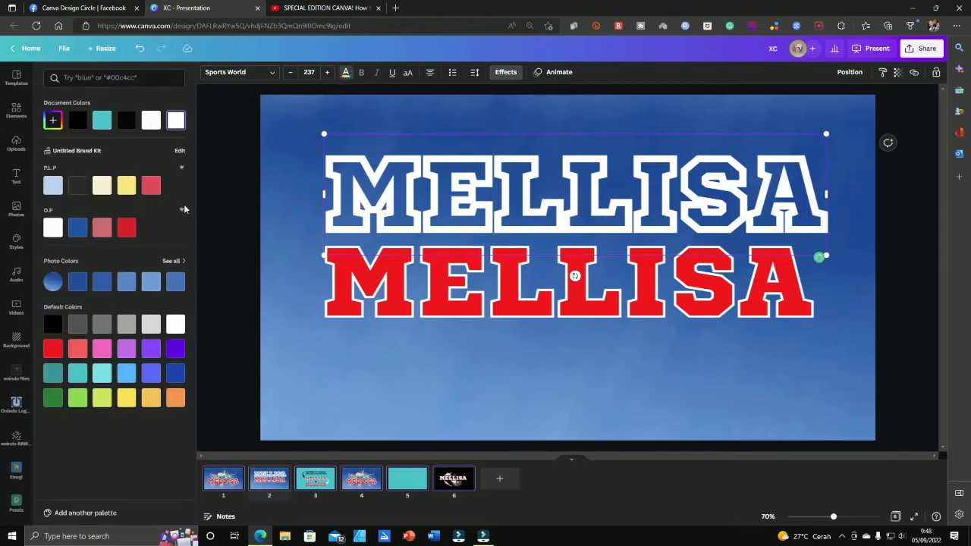
left_click(52, 323)
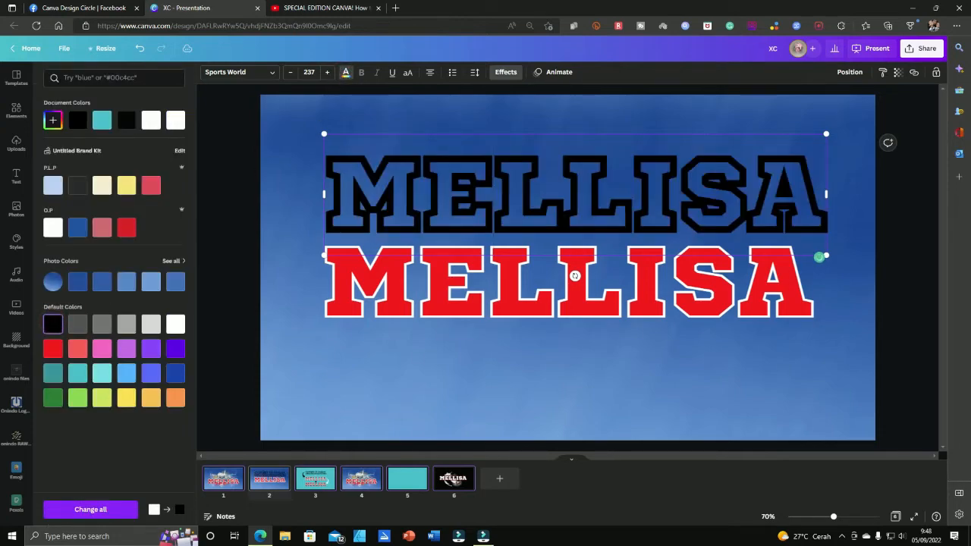
double_click(548, 159)
key("Escape")
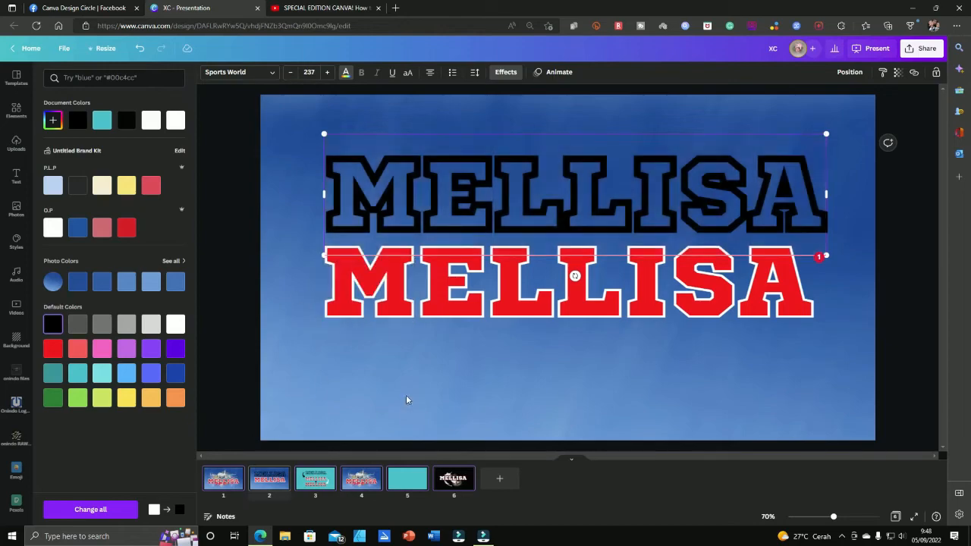
left_click(78, 348)
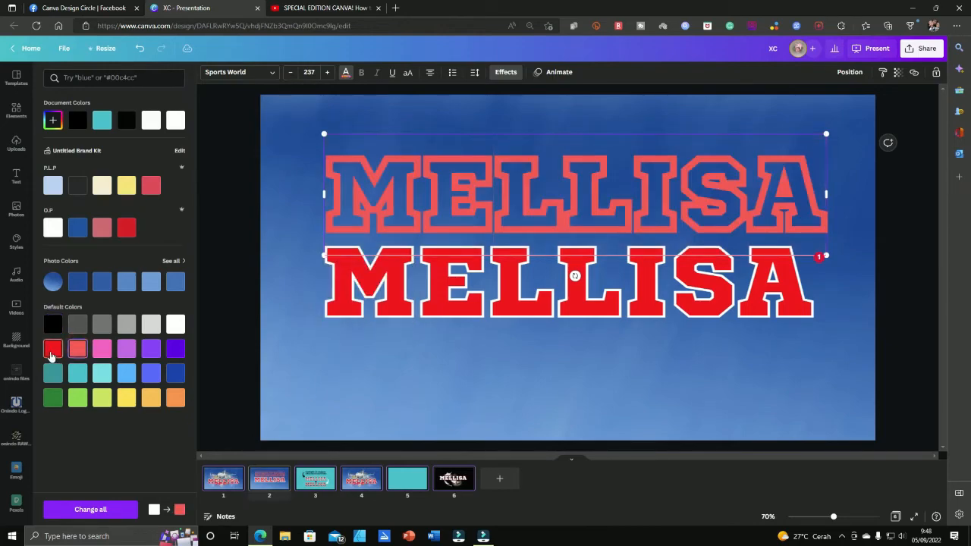
left_click(52, 398)
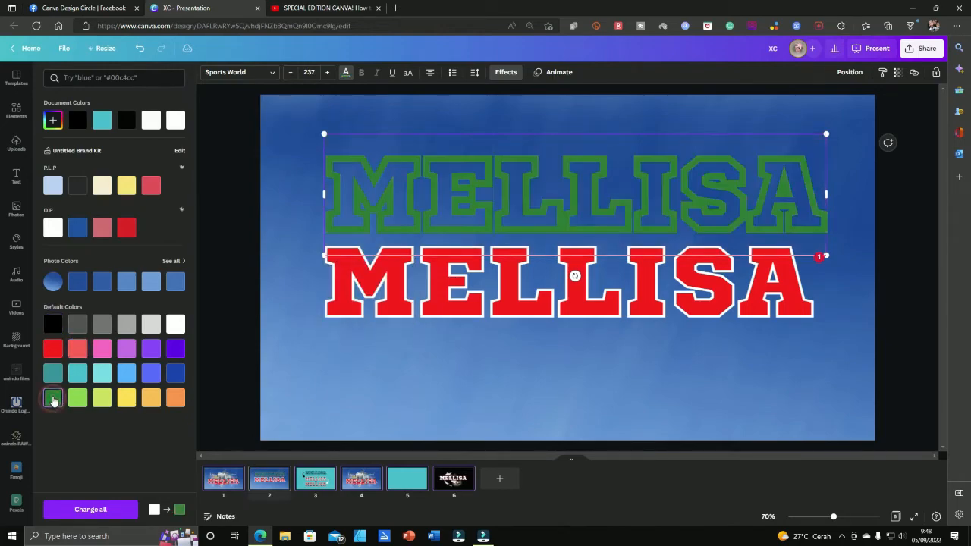
left_click(52, 324)
left_click(517, 390)
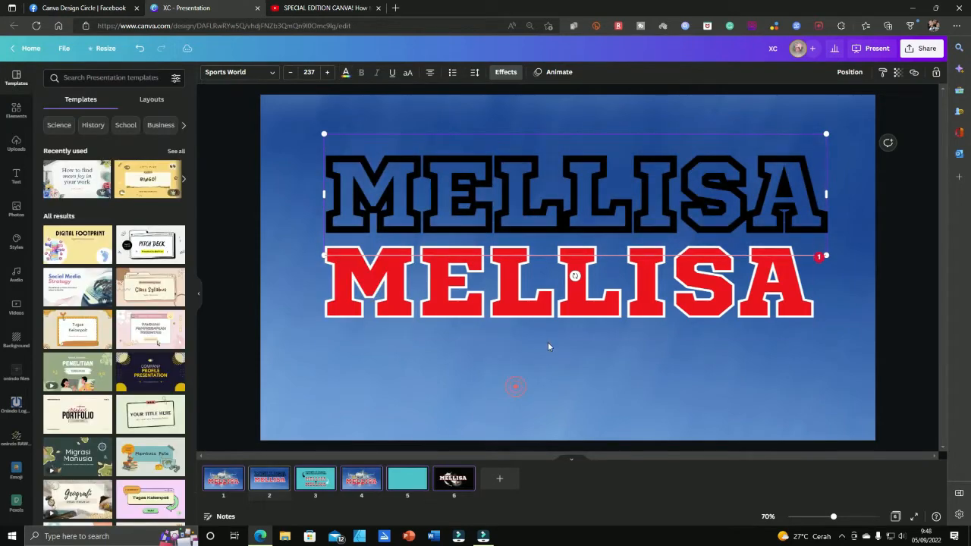
Send the black hollow copy backward and centre it behind the red lettering as an outer outline.
left_click(604, 196)
key("Escape")
left_click(857, 433)
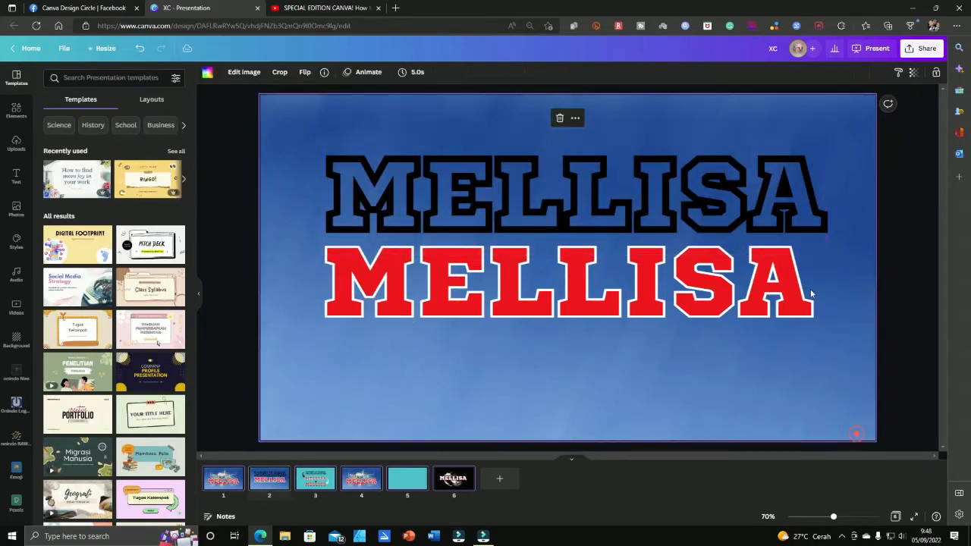
left_click_drag(808, 217, 809, 275)
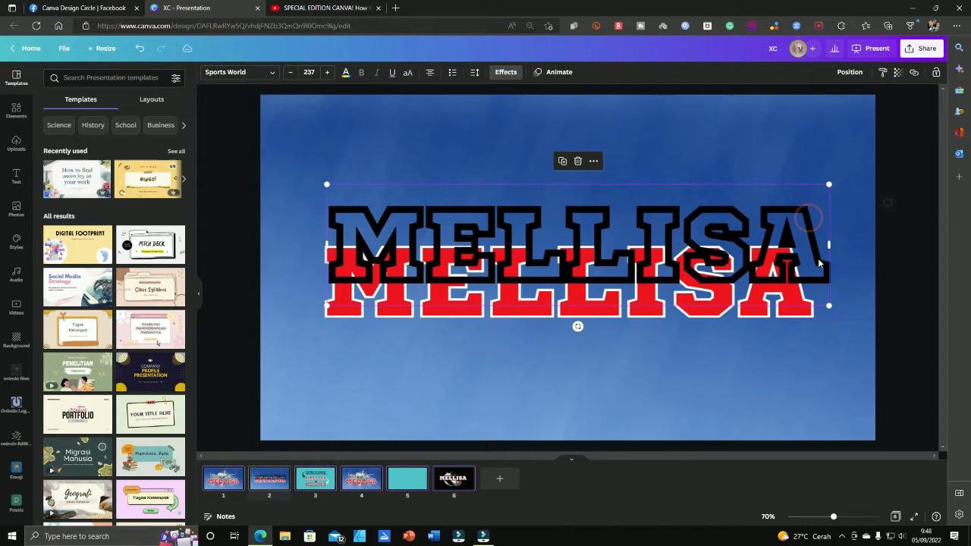
left_click(850, 72)
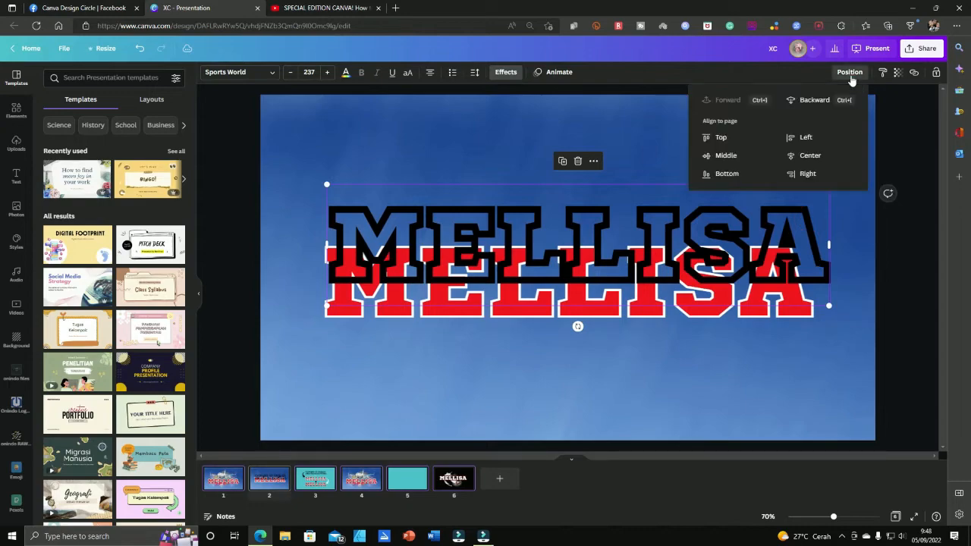
left_click(815, 103)
left_click(338, 195)
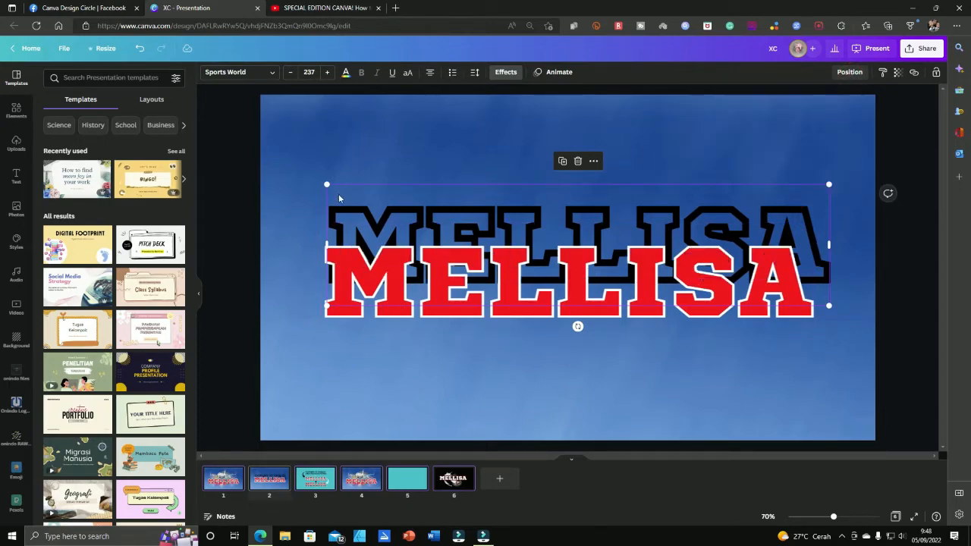
left_click_drag(339, 196, 324, 229)
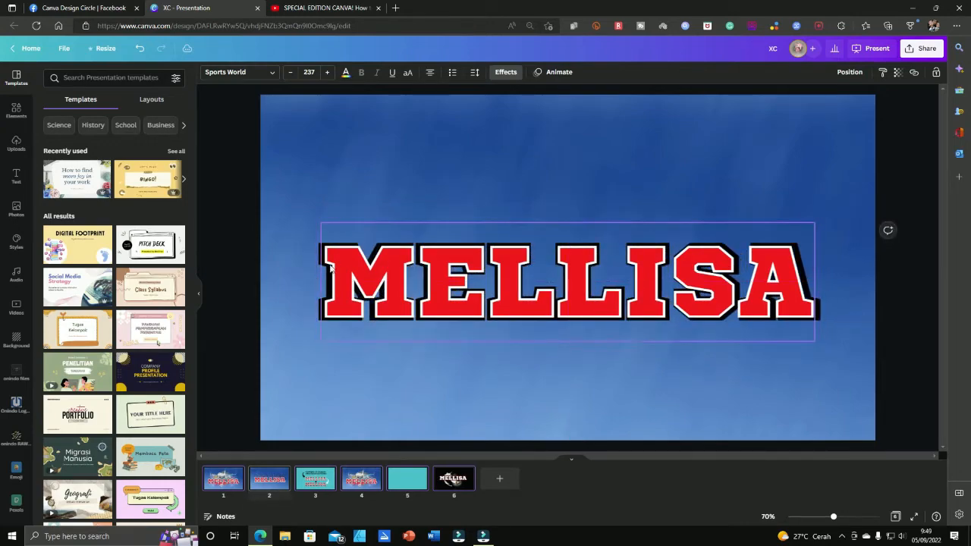
left_click(353, 269)
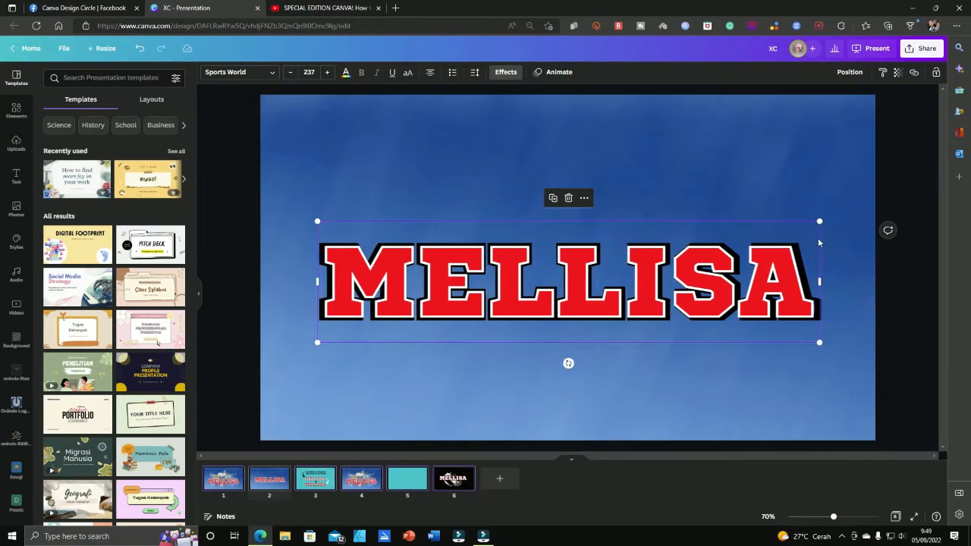
Undo the hollow copy's move, recolouring and enlargement, and try a black background on page 2 before undoing that too.
left_click(833, 297)
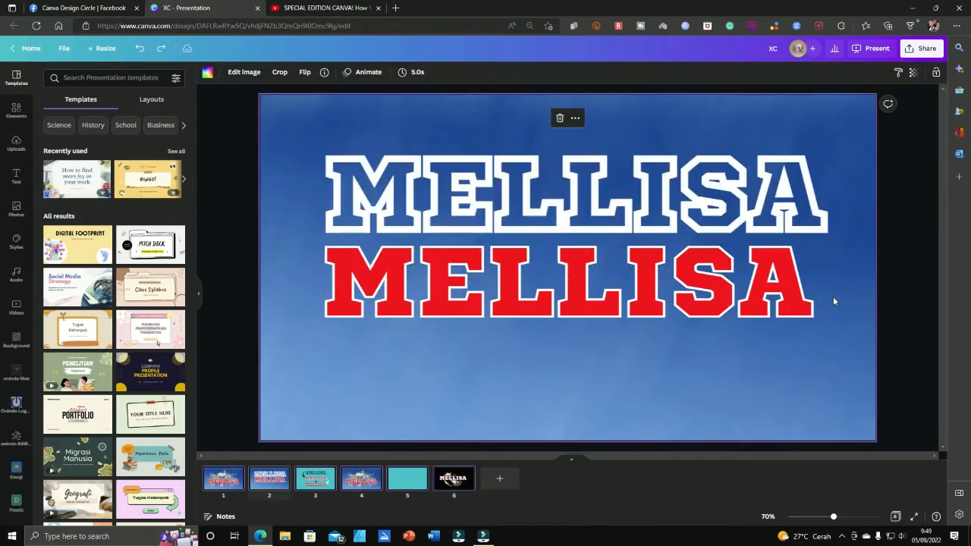
left_click(206, 74)
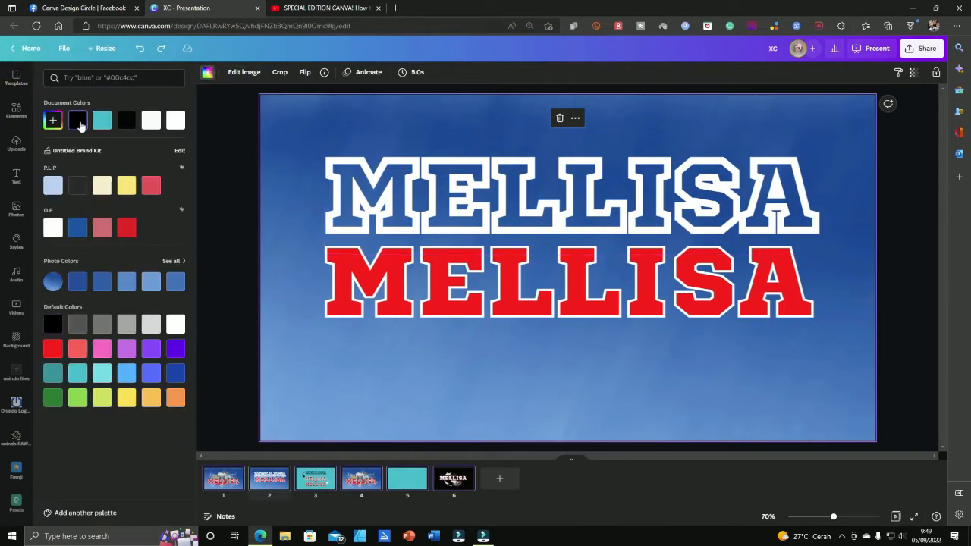
left_click(78, 121)
key("ctrl+z")
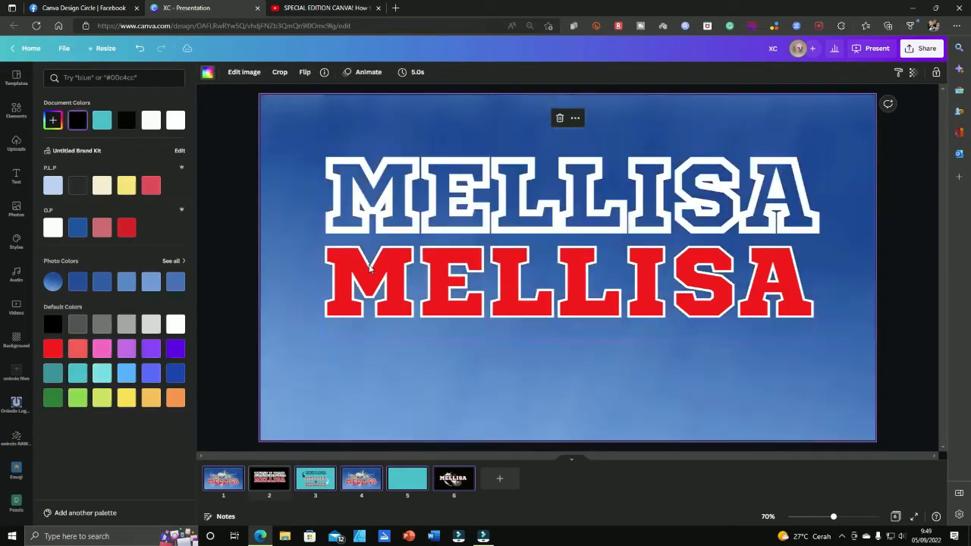
Set the hollow copy's text colour to black from the default colours.
left_click(432, 182)
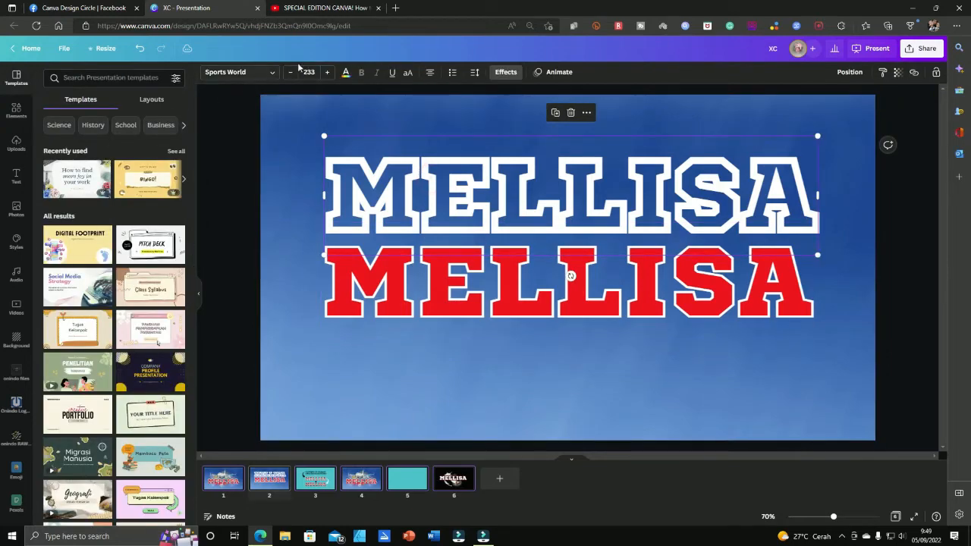
left_click(345, 72)
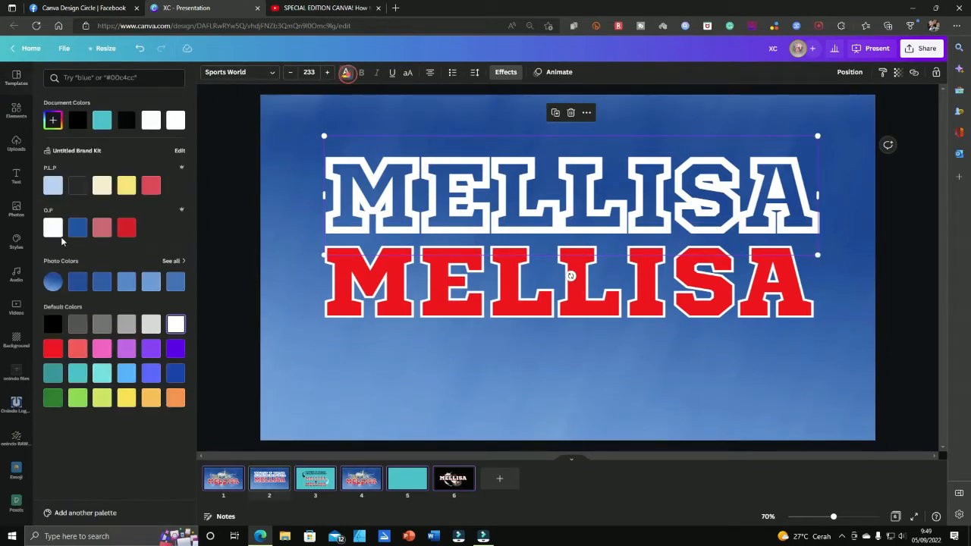
left_click(51, 324)
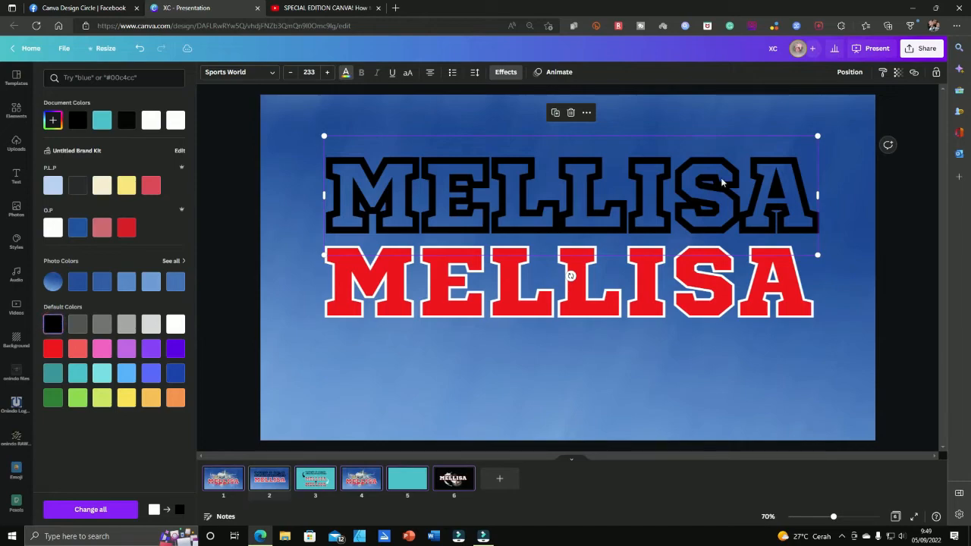
Try enlarging the black hollow copy, undo that along with its recolouring, and restore the black text colour.
left_click_drag(817, 135, 835, 130)
key("ctrl+z")
key("ctrl+z")
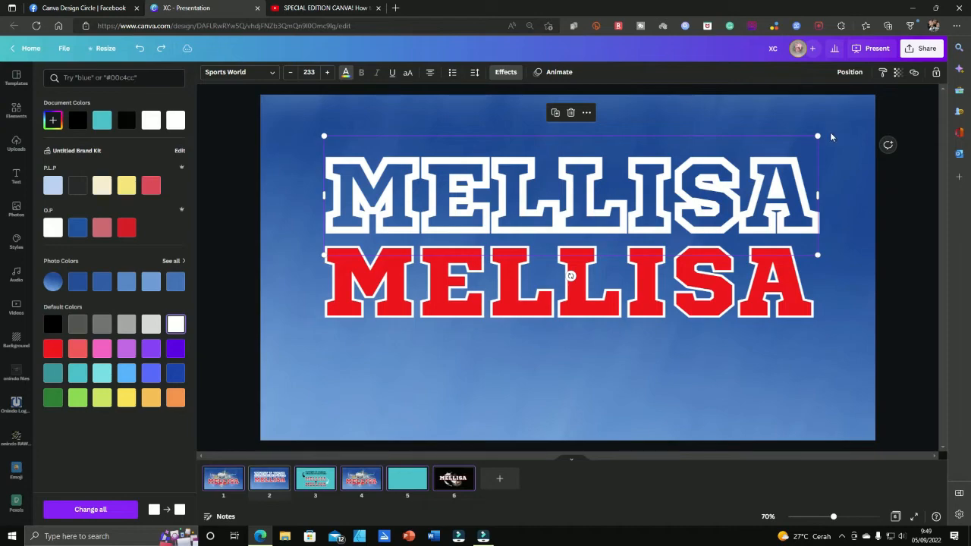
key("ctrl+y")
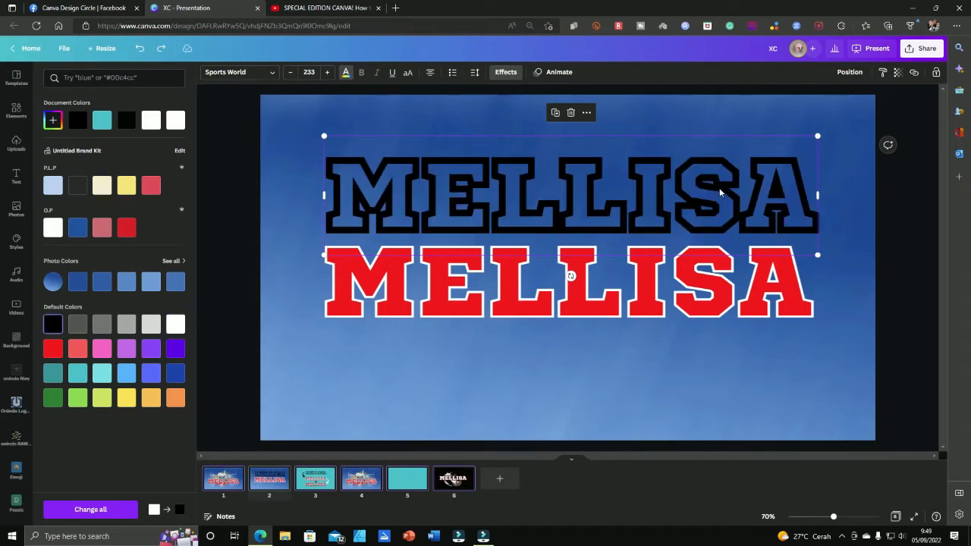
Send the black hollow copy backward and align it directly behind the red lettering as an outer outline.
key("ctrl+y")
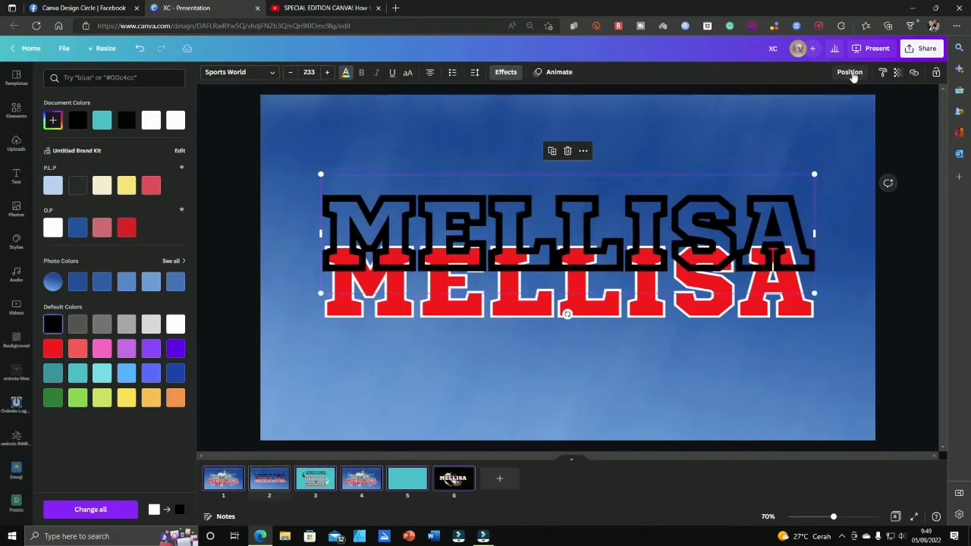
left_click(850, 72)
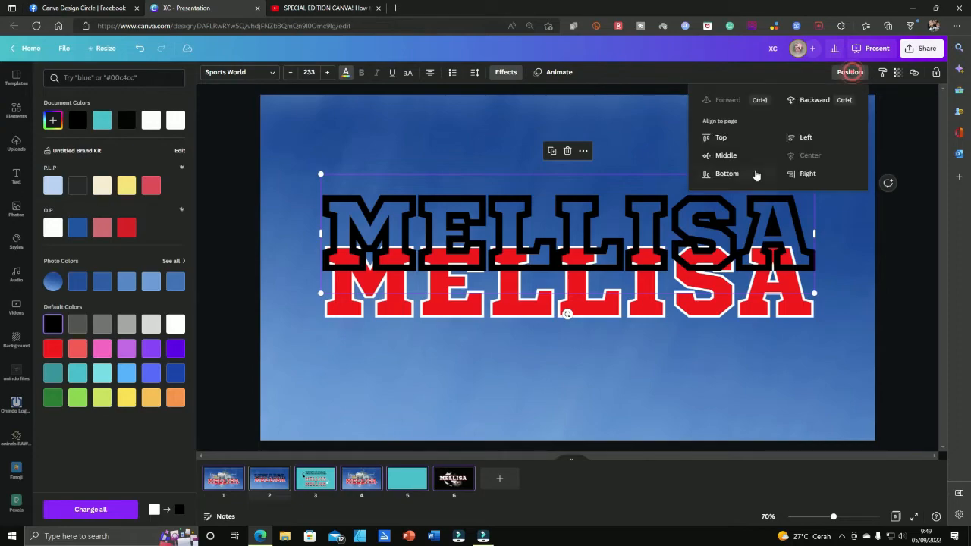
left_click(803, 101)
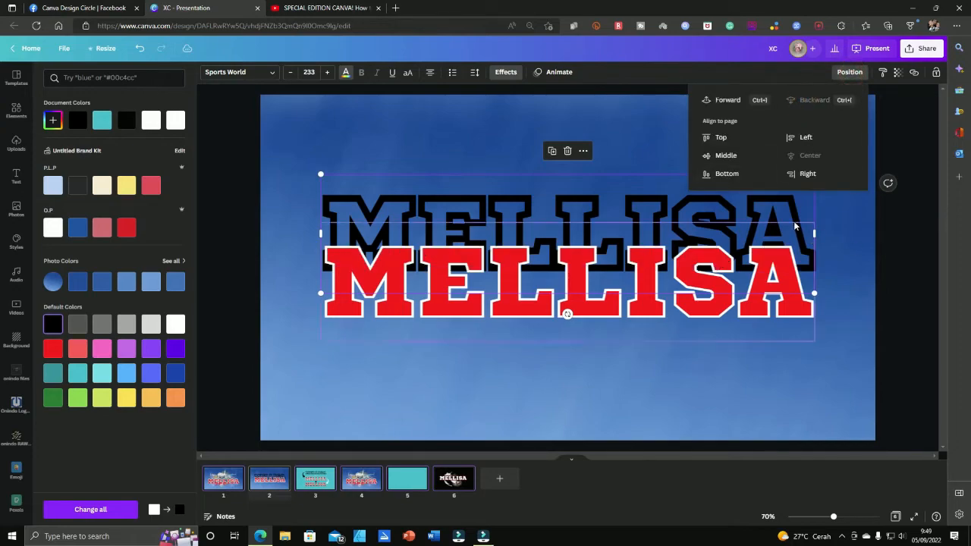
left_click_drag(787, 202, 789, 251)
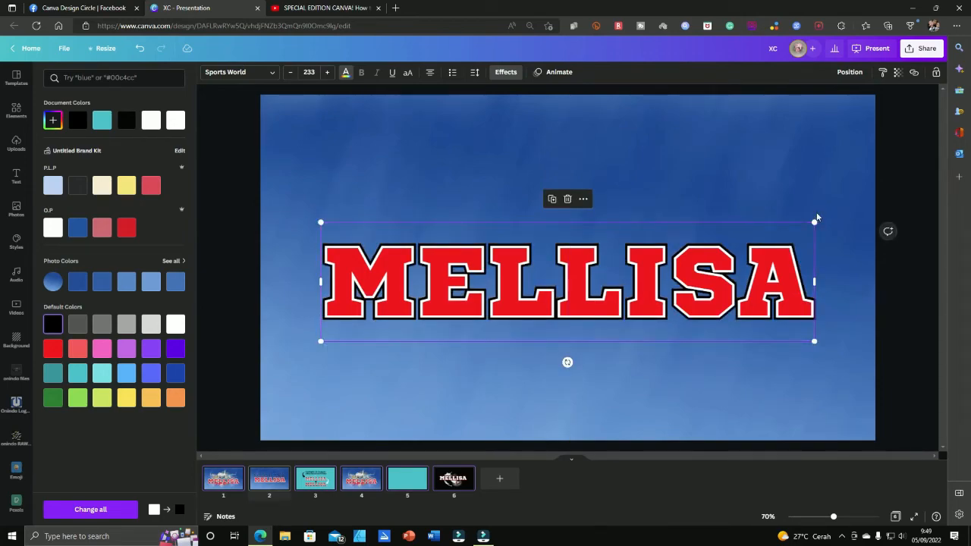
Compare the outlined lettering with the Facebook reference post and the finished design on page 1, ending on page 2.
left_click(106, 8)
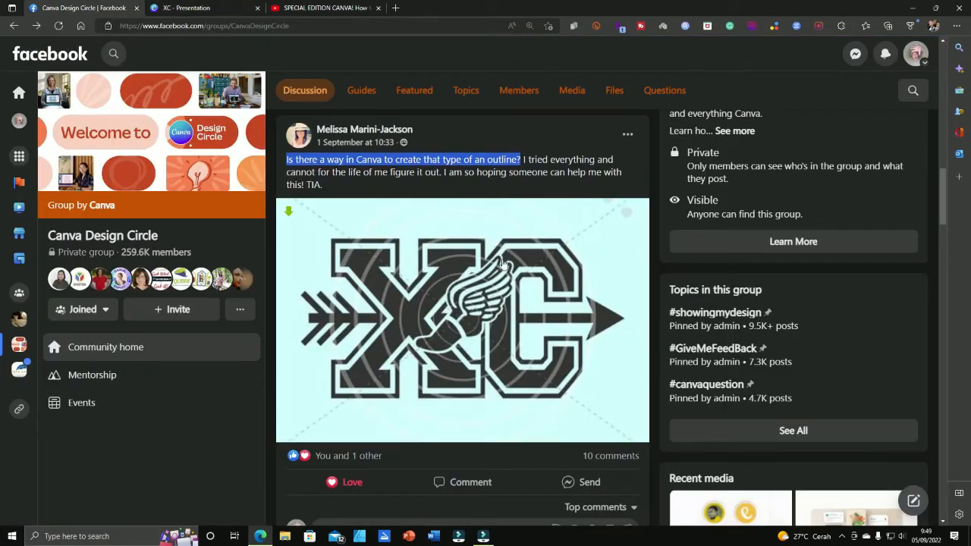
left_click(221, 9)
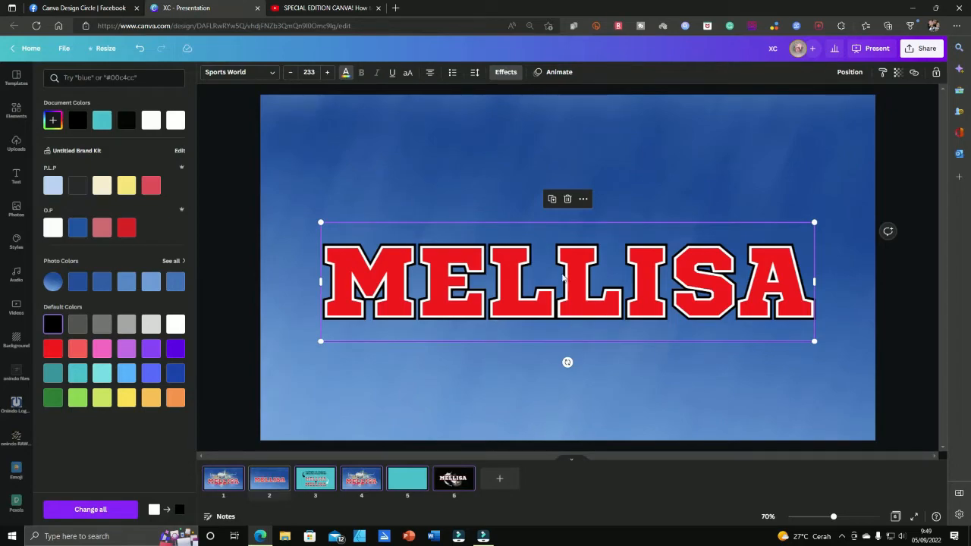
left_click_drag(250, 192, 834, 382)
left_click(224, 486)
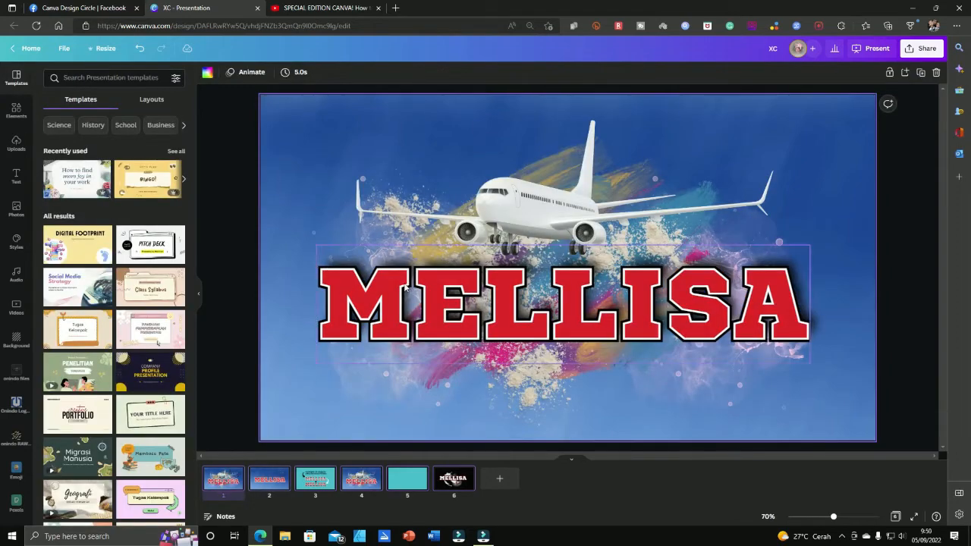
left_click(274, 481)
Undo a trial move of the red Splice lettering and place a duplicate of it above the outlined original.
left_click(539, 282)
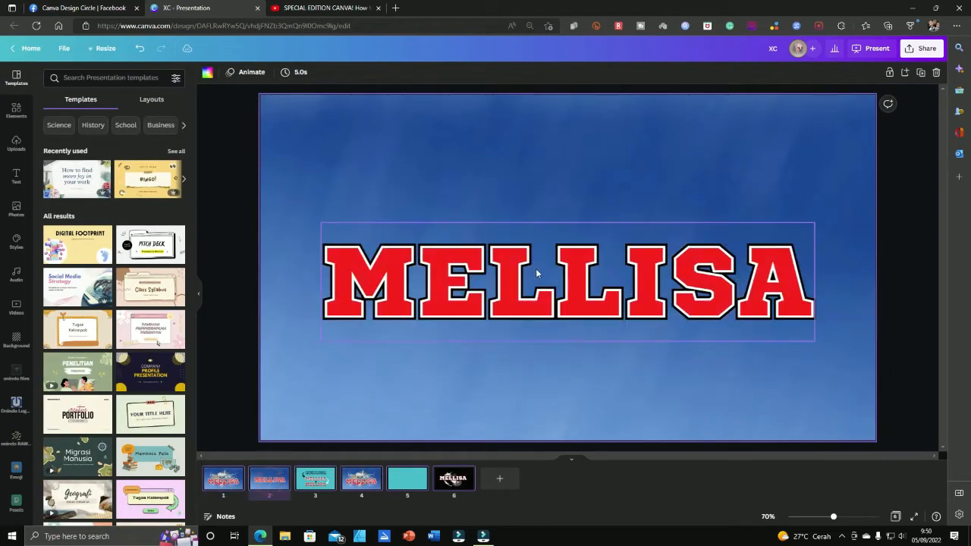
left_click_drag(499, 275, 515, 232)
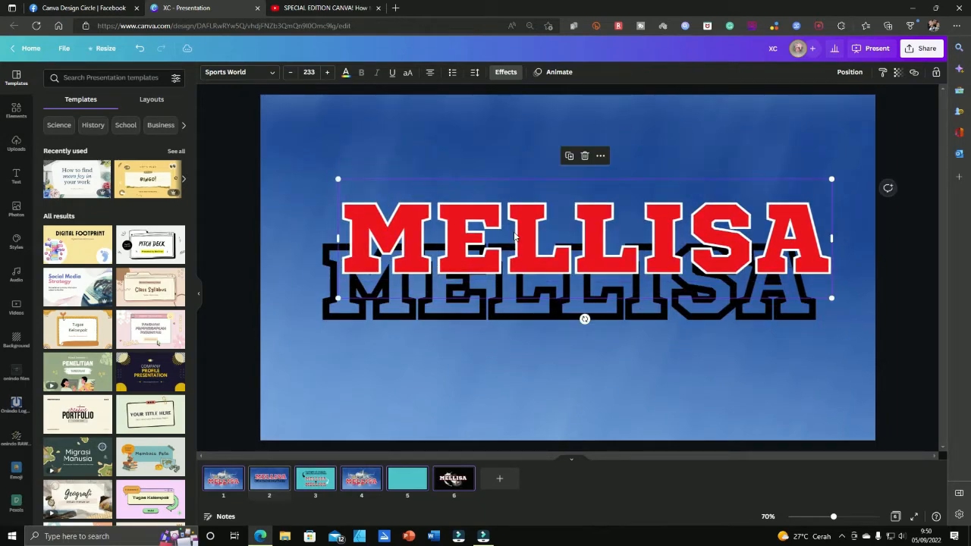
key("ctrl+z")
key("ctrl+y")
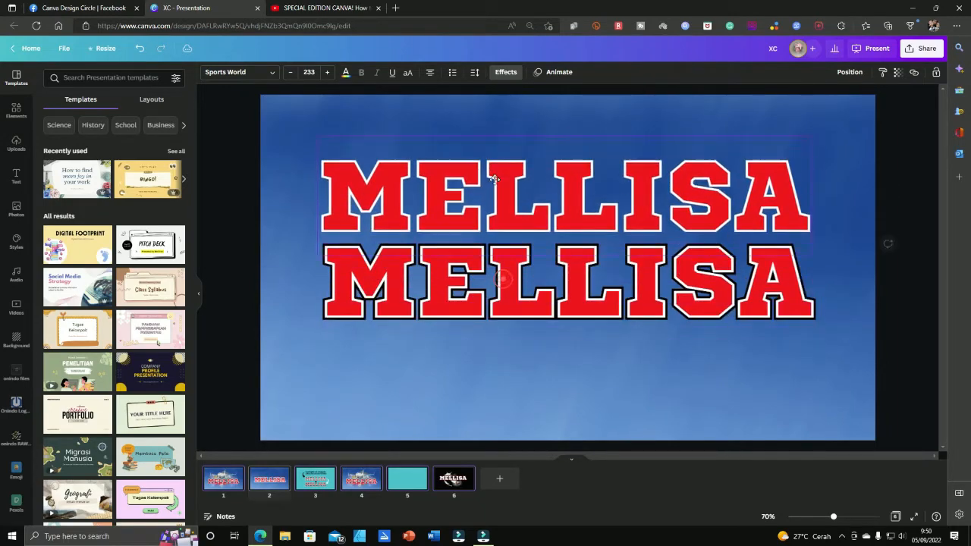
Change the upper copy's effect to Shadow and set the shadow colour to black.
left_click(503, 74)
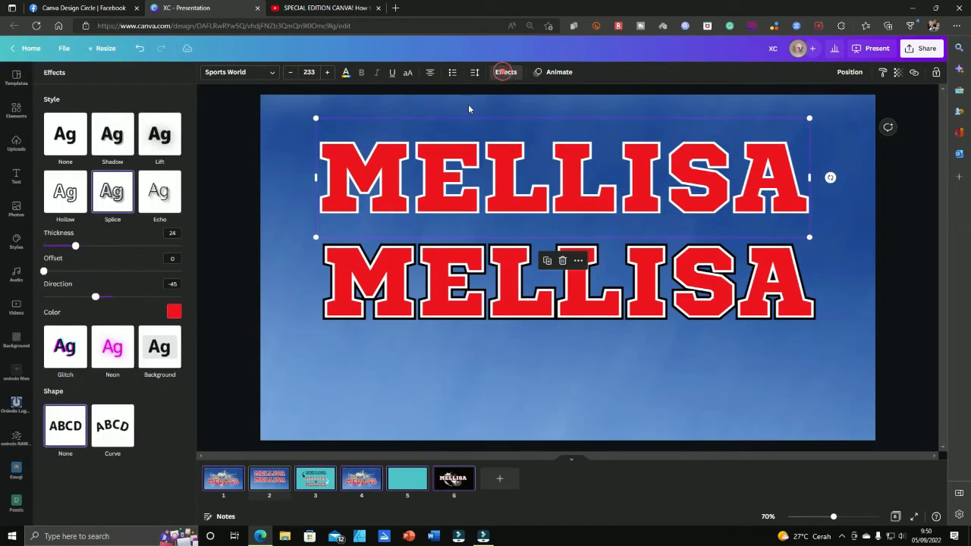
left_click(111, 143)
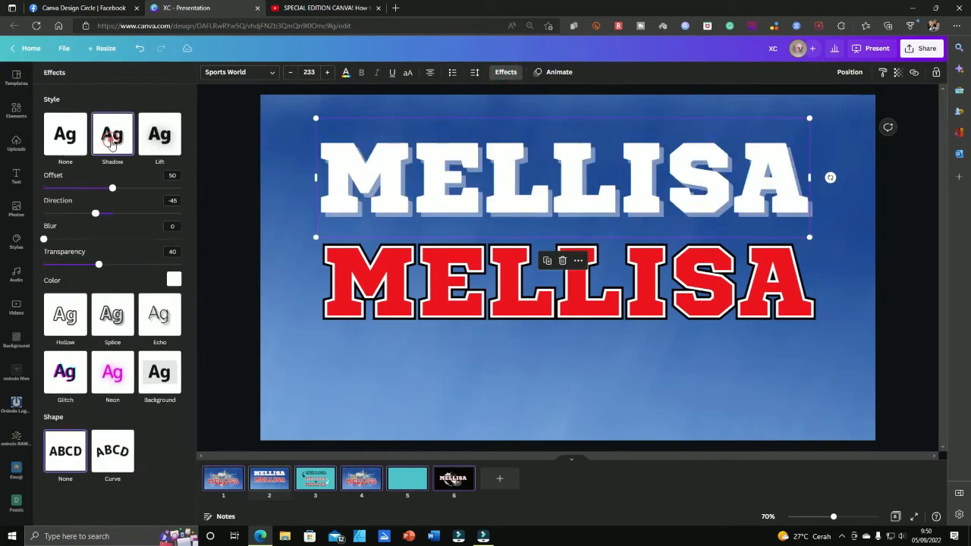
left_click(174, 279)
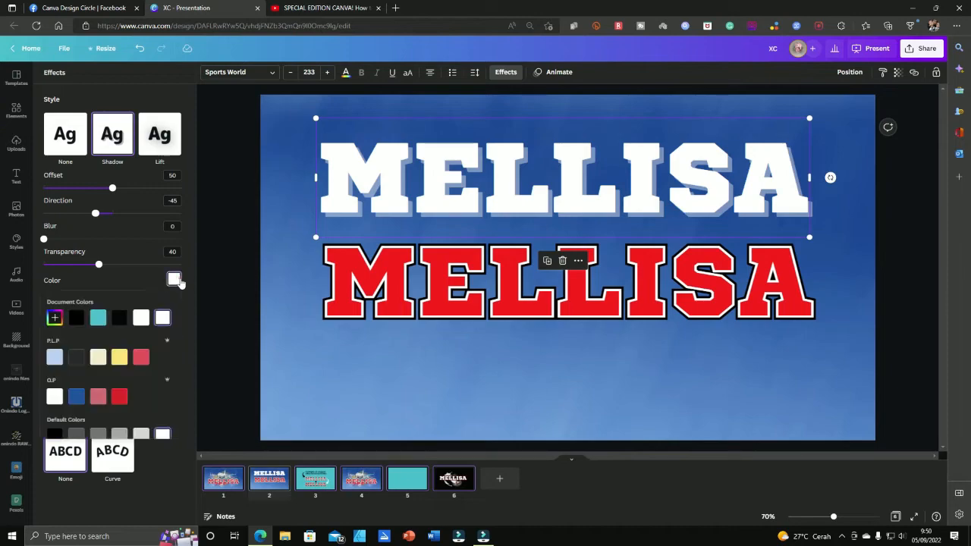
left_click(74, 318)
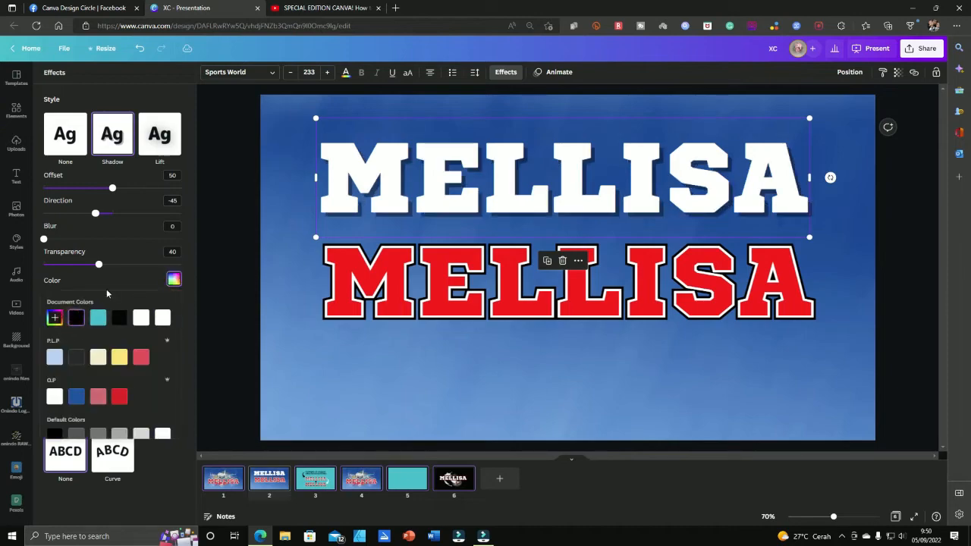
Set the copy's shadow to transparency 57, blur 60, direction -112 and offset 52.
left_click_drag(100, 264, 123, 267)
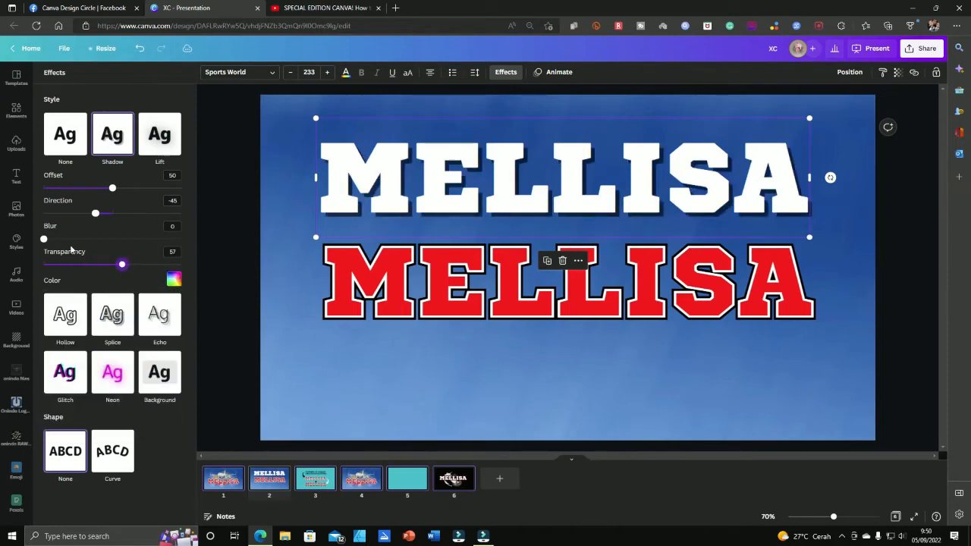
left_click_drag(45, 240, 70, 214)
mouse_move(113, 188)
left_mouse_down()
mouse_move(89, 190)
mouse_move(149, 185)
mouse_move(115, 189)
left_mouse_up()
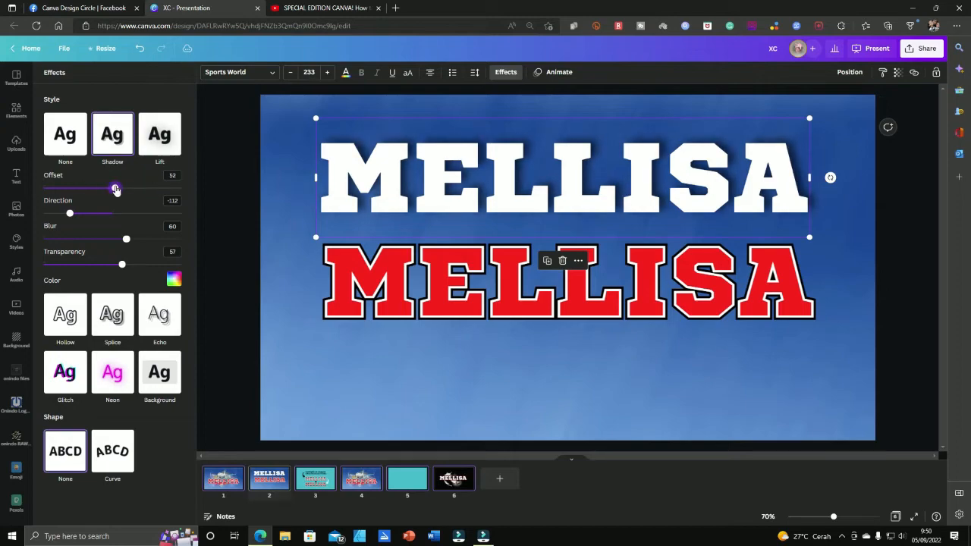
left_click(304, 371)
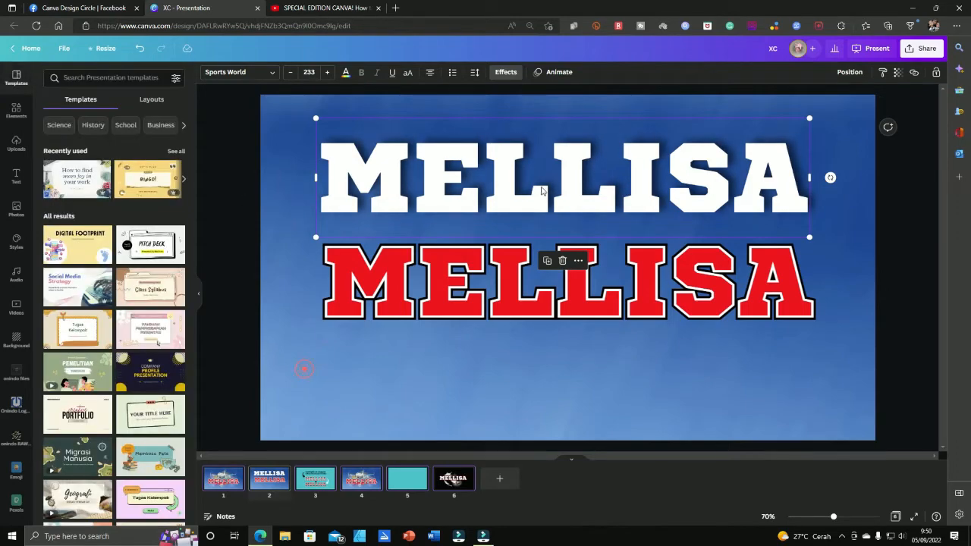
Send the white shadowed copy backward and align it behind the outlined red lettering.
left_click(449, 152)
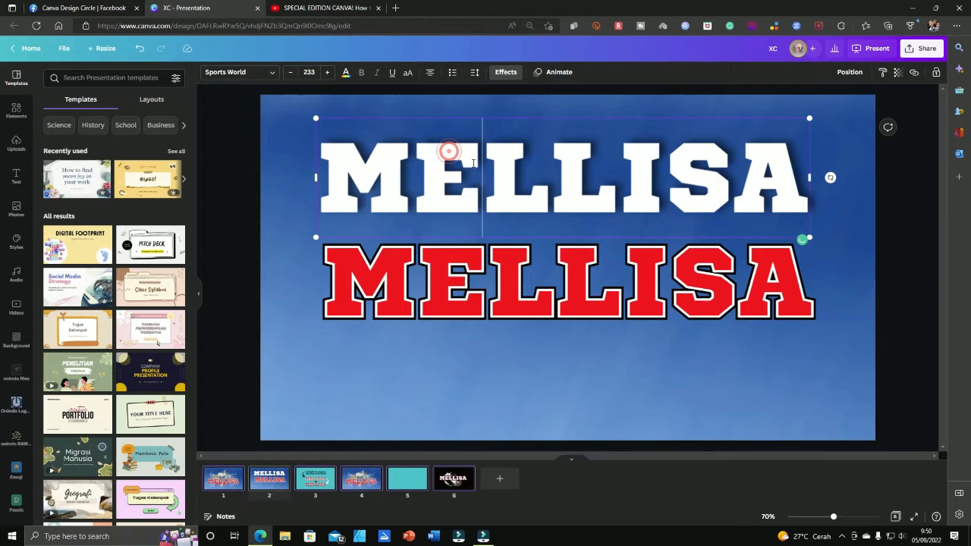
left_click(472, 362)
left_click(642, 199)
left_click_drag(642, 198, 647, 229)
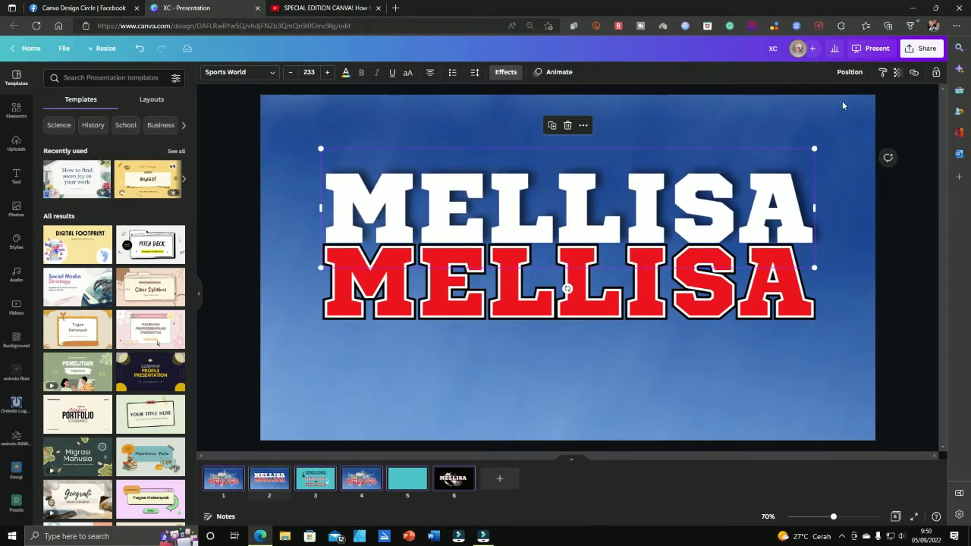
left_click(850, 72)
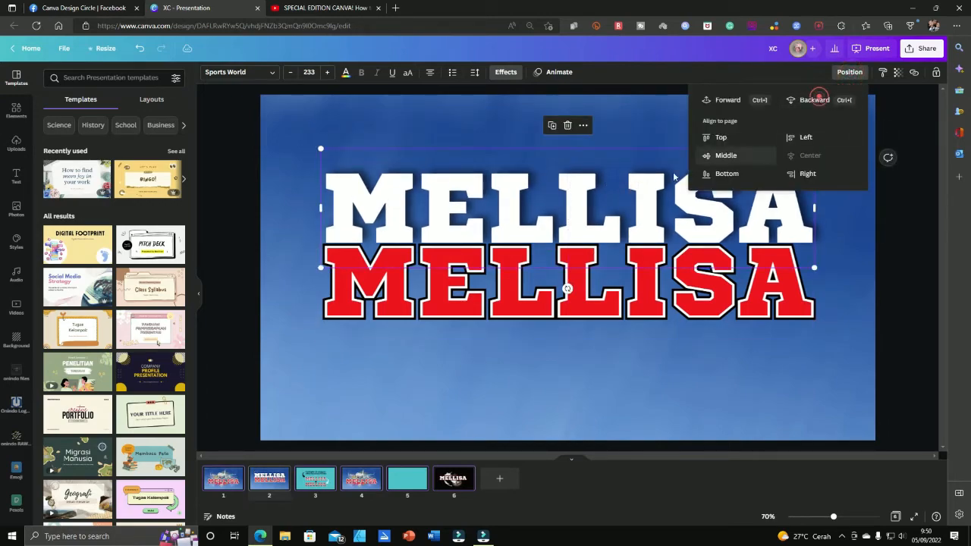
left_click_drag(645, 183, 647, 260)
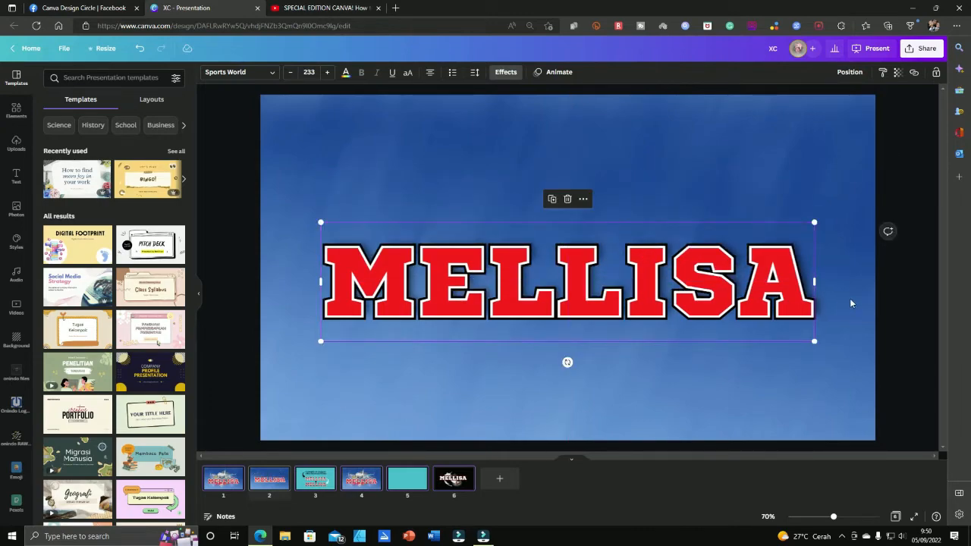
Compare the shadowed lettering on page 2 with the finished version on page 1.
left_click(296, 176)
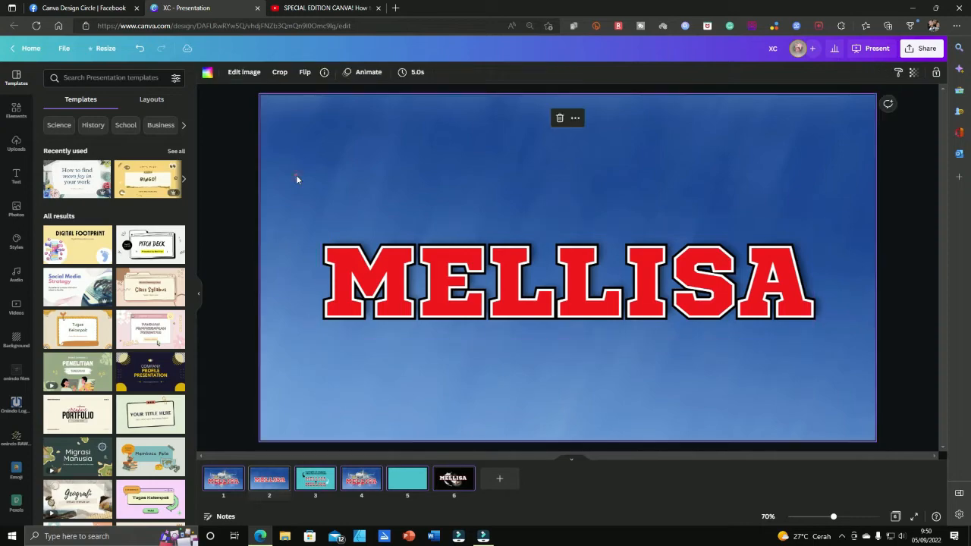
left_click(225, 480)
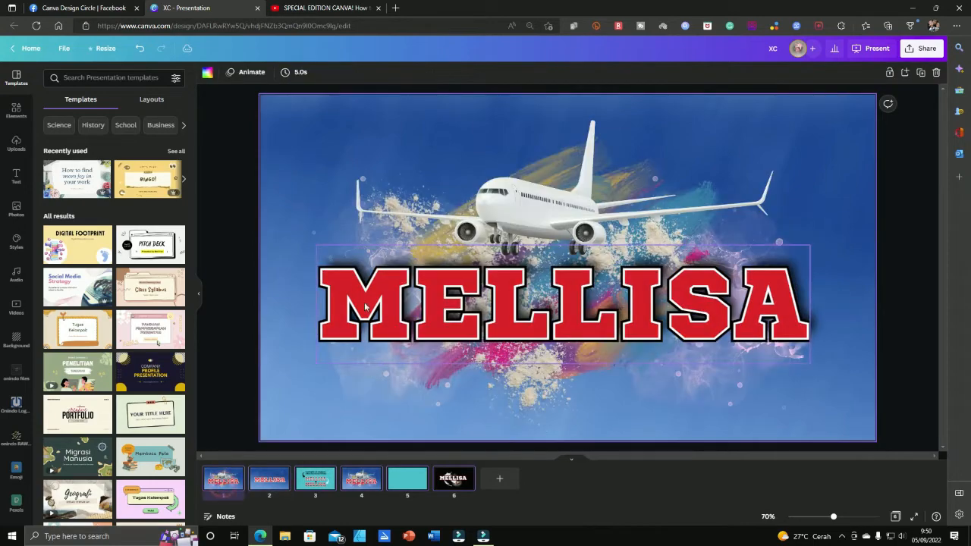
left_click(271, 484)
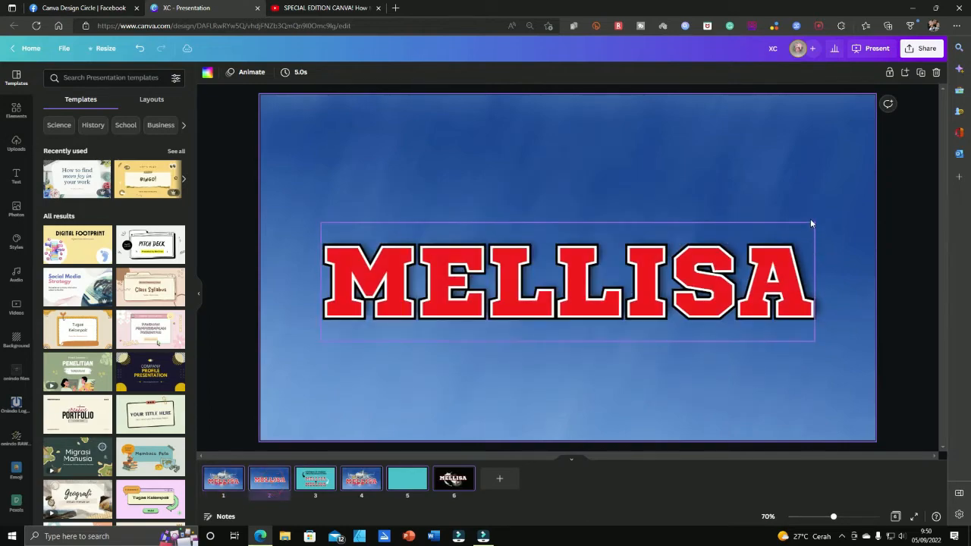
Undo the shadowed copy's last move and set its shadow to direction -109, transparency 74 and blur 86.
key("ctrl+v")
left_click(782, 176)
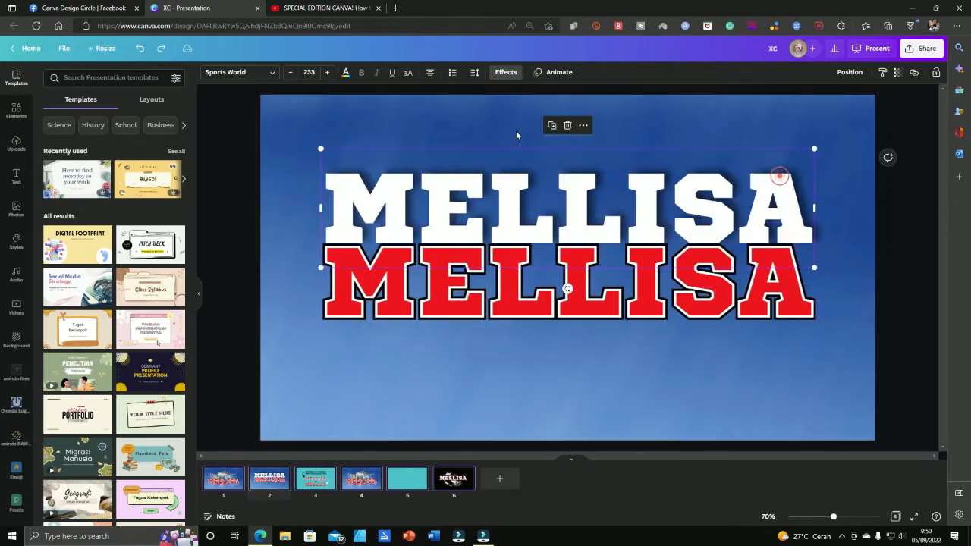
left_click(502, 73)
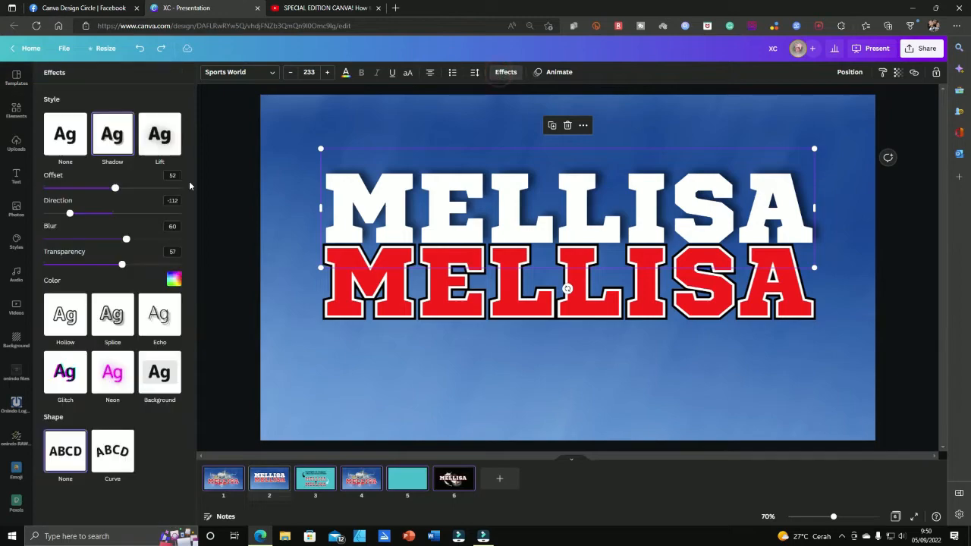
left_click_drag(69, 218, 71, 214)
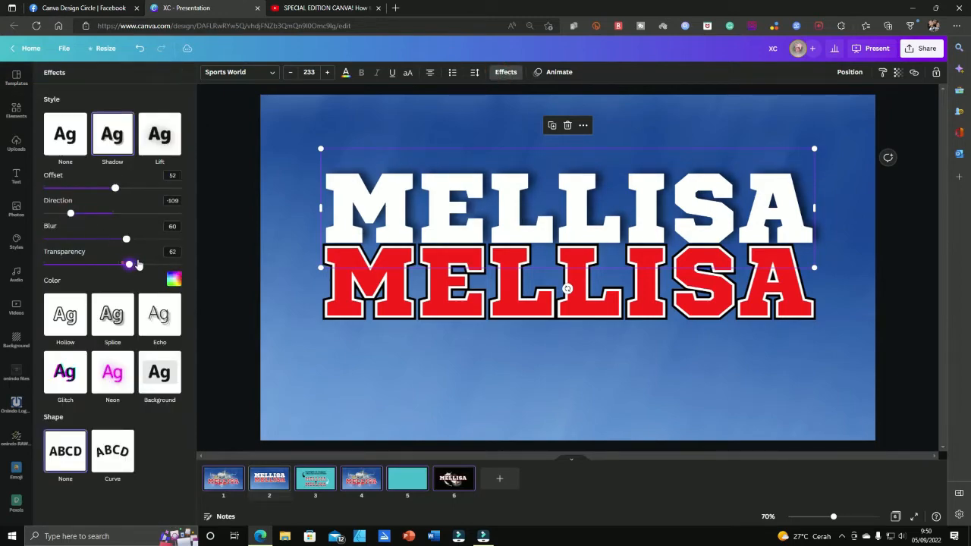
left_click_drag(122, 264, 163, 247)
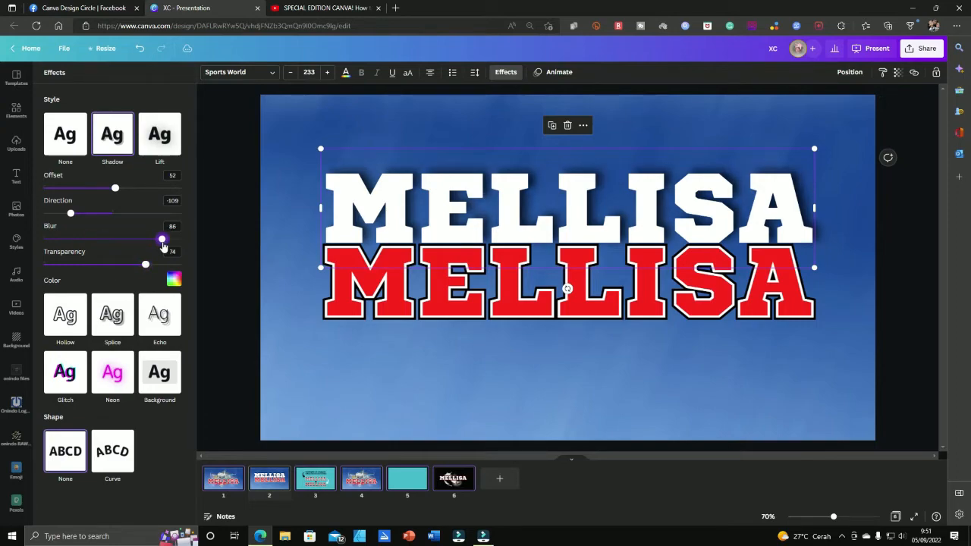
Align the shadowed copy behind the outlined red lettering again and compare the result with the Facebook reference post.
left_click(305, 373)
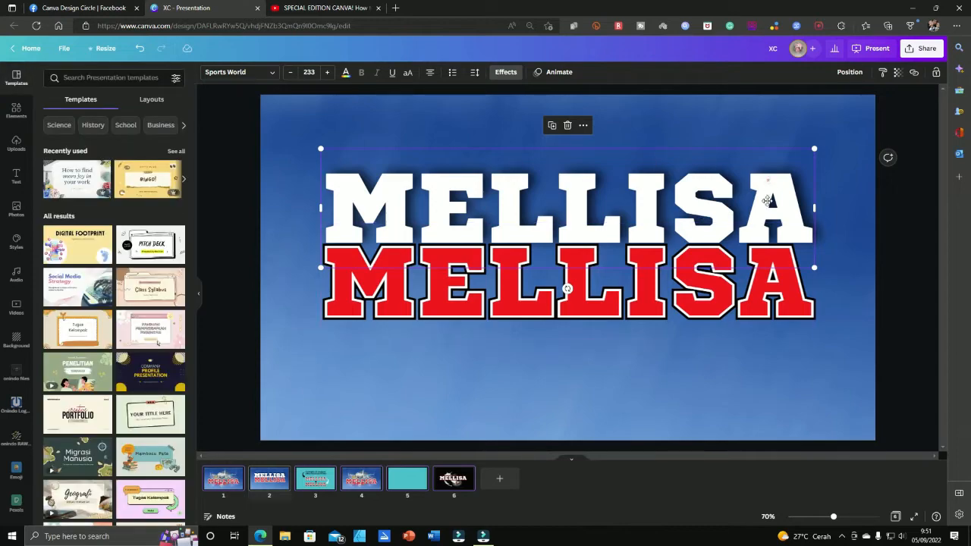
left_click_drag(769, 184, 768, 255)
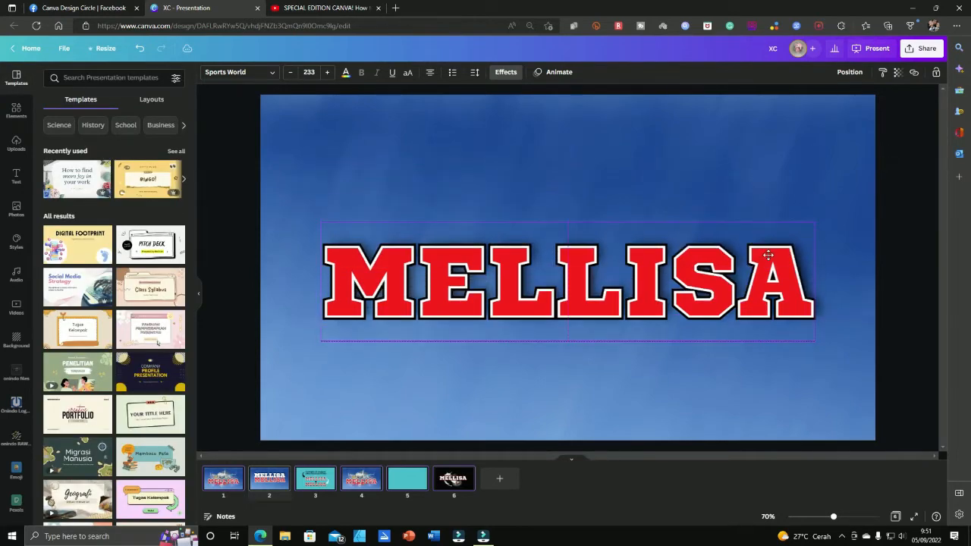
left_click(703, 366)
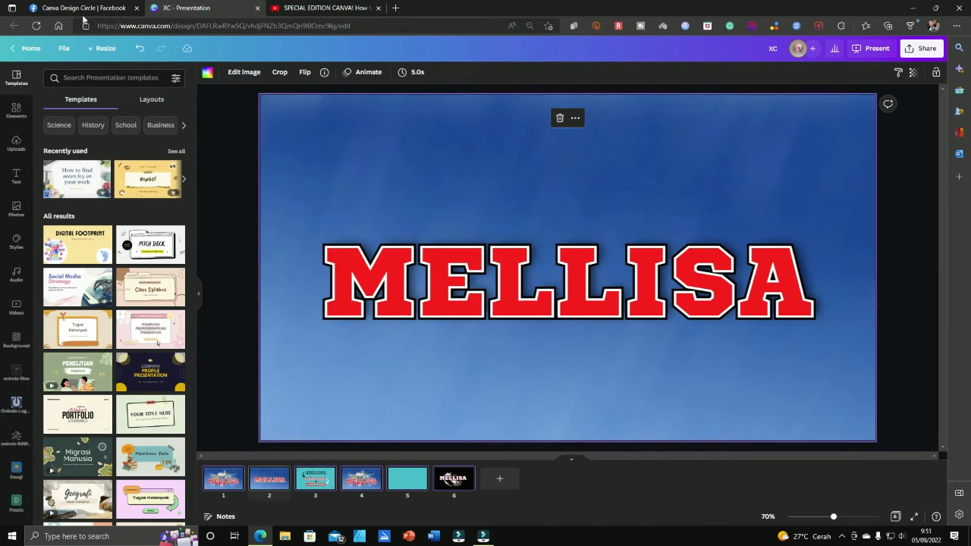
left_click(84, 10)
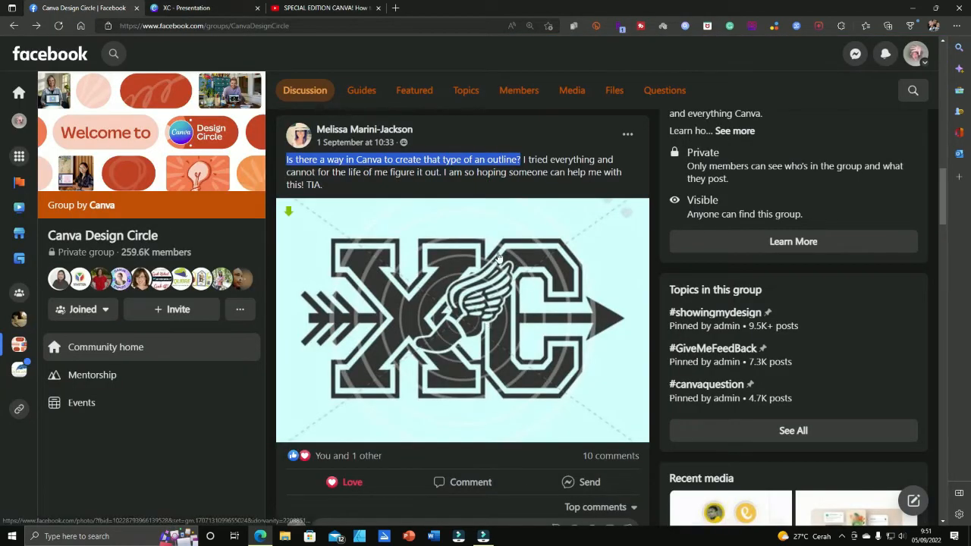
left_click(205, 8)
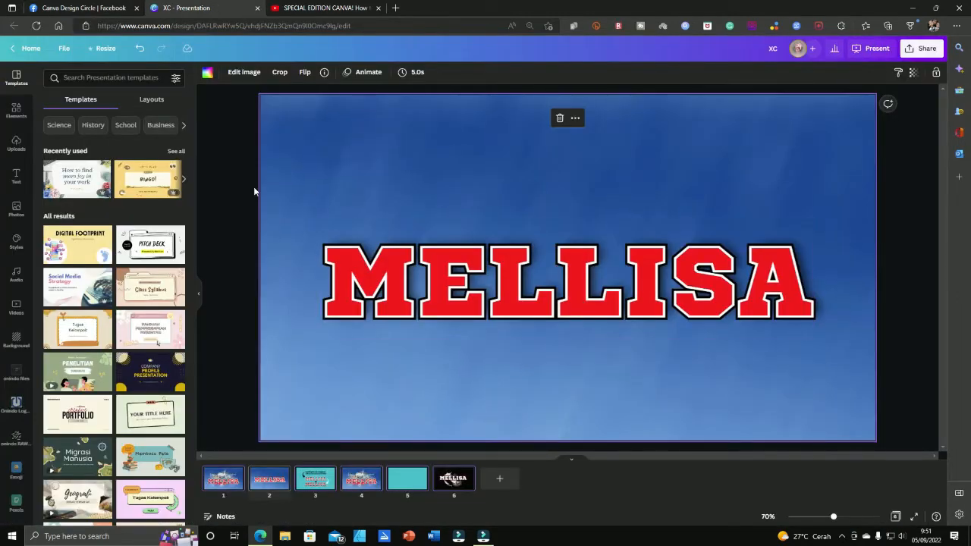
Copy the white-outlined red lettering from page 2 and paste it onto the blank turquoise page 5.
left_click_drag(236, 189, 857, 397)
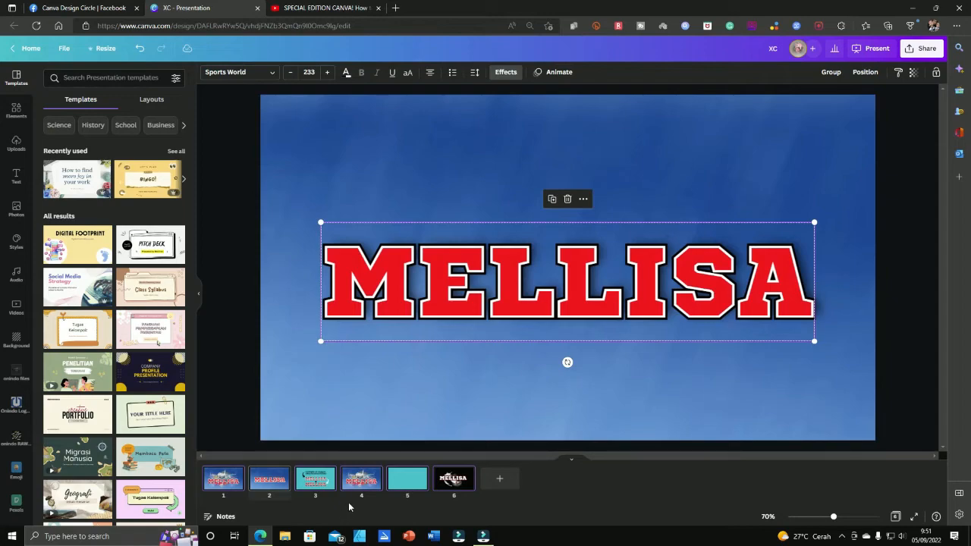
left_click(403, 483)
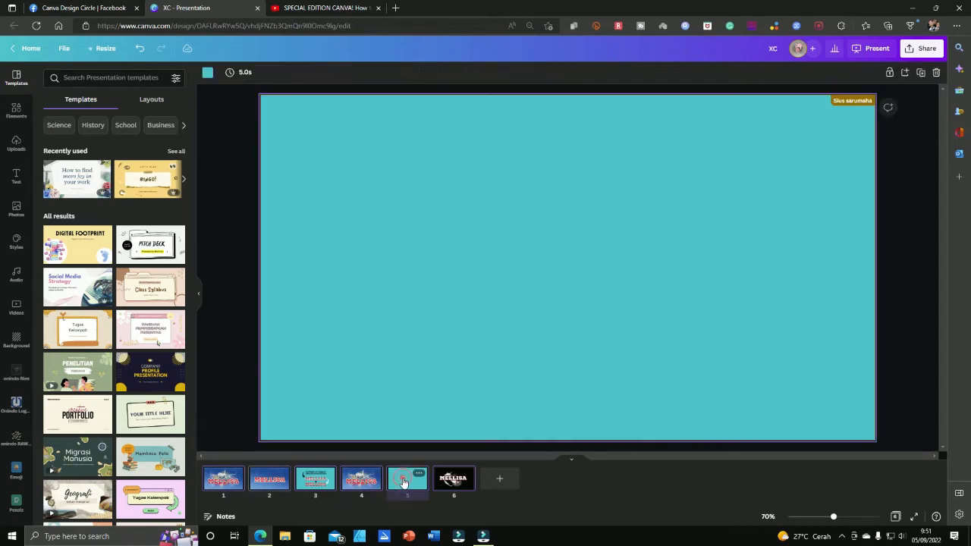
left_click(271, 483)
left_click(479, 318)
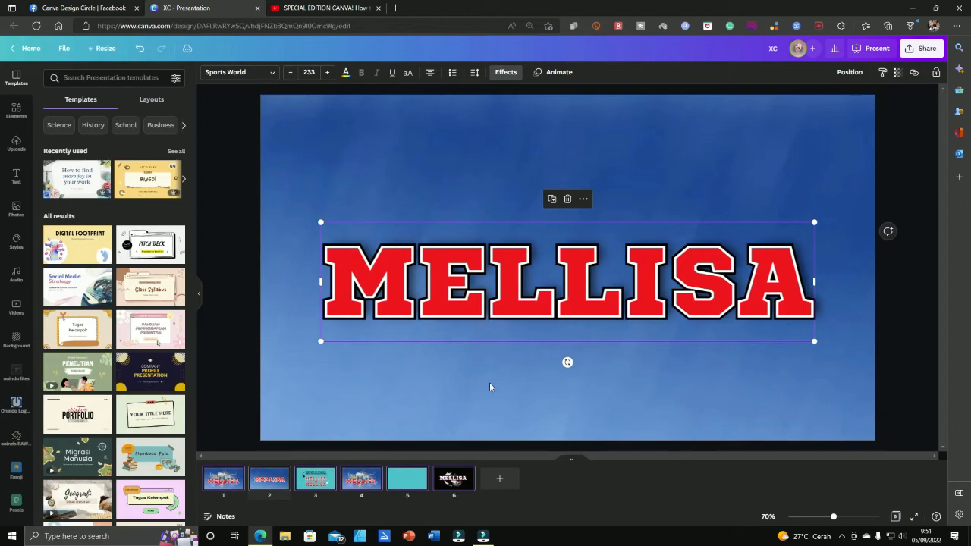
left_click(408, 479)
key("ctrl+v")
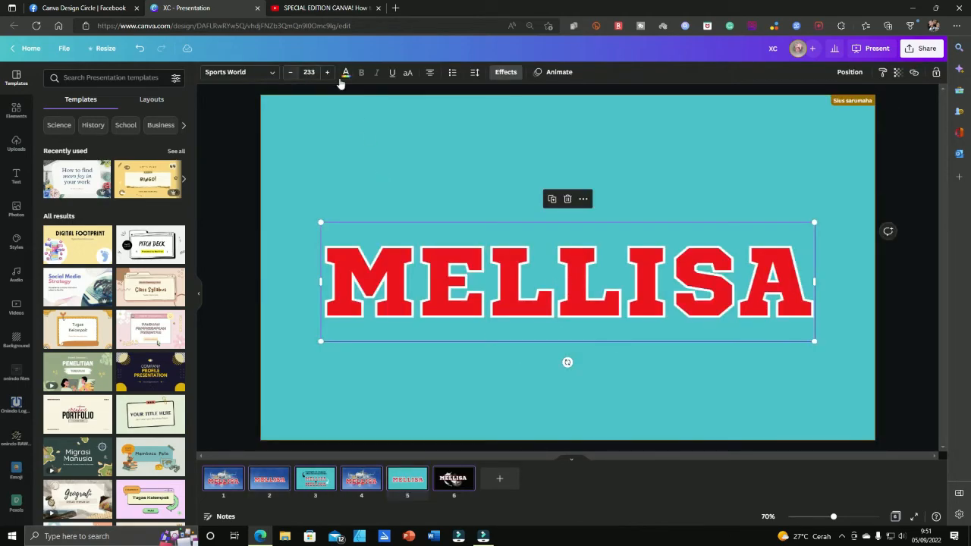
Remove the Splice effect from the pasted lettering and shift the text slightly upward.
left_click(501, 73)
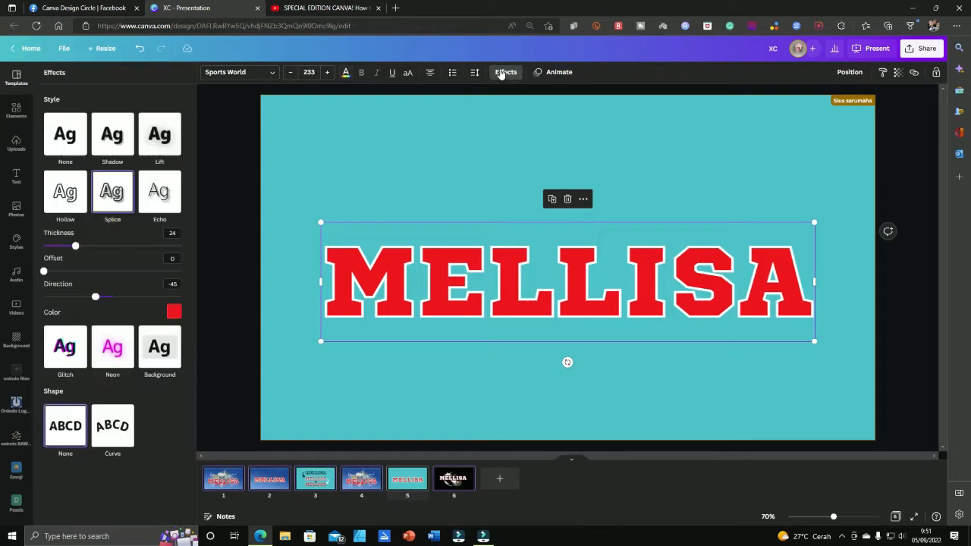
left_click(67, 135)
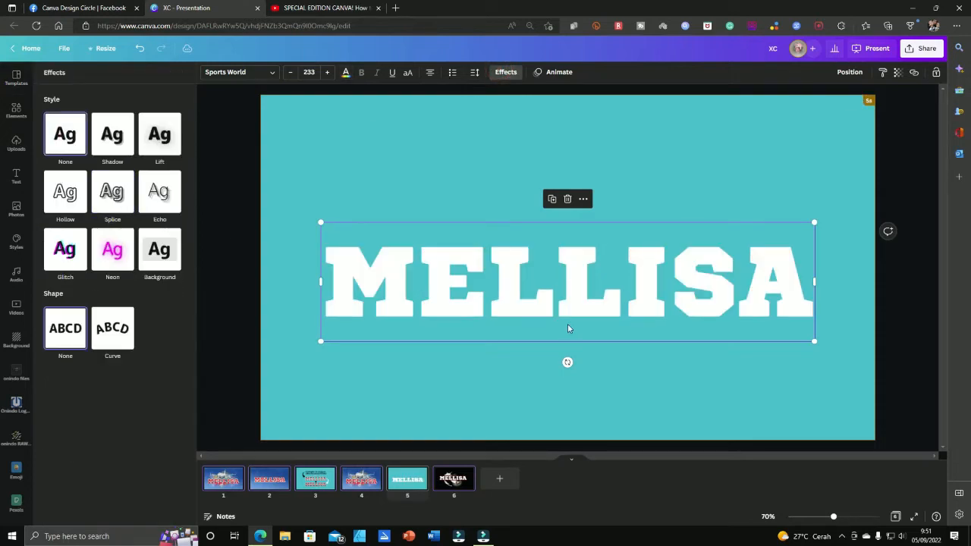
left_click_drag(576, 313, 577, 304)
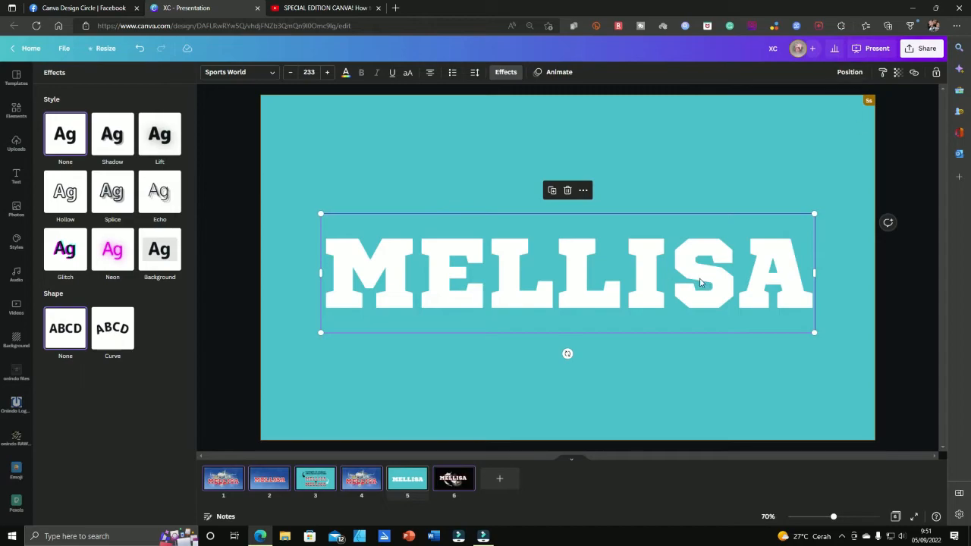
Open the design's download settings and choose PNG as the file type.
left_click(927, 48)
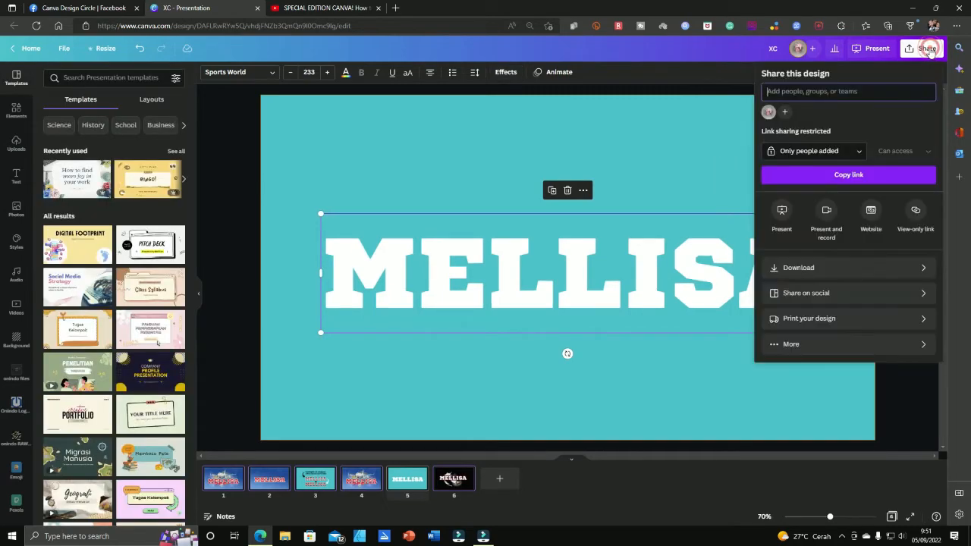
left_click(854, 275)
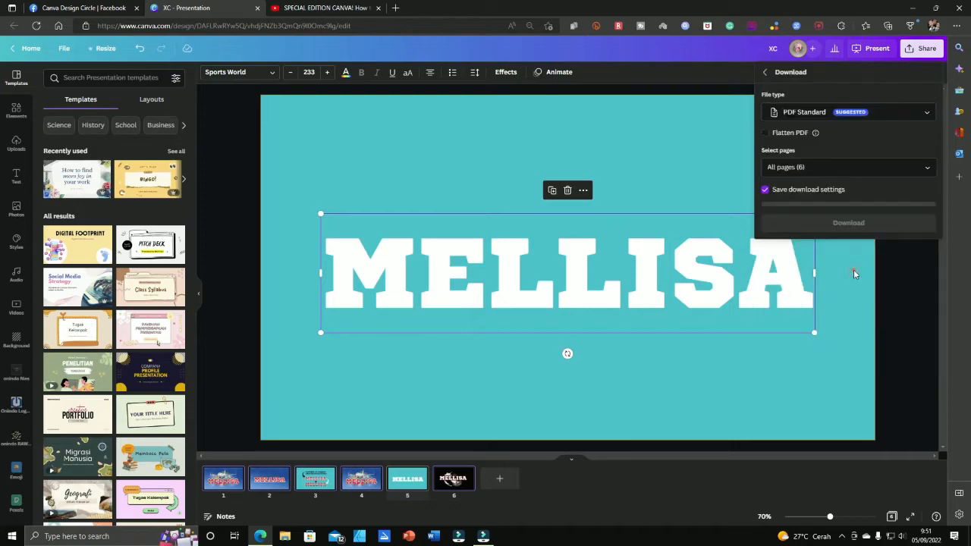
left_click(904, 115)
left_click(814, 83)
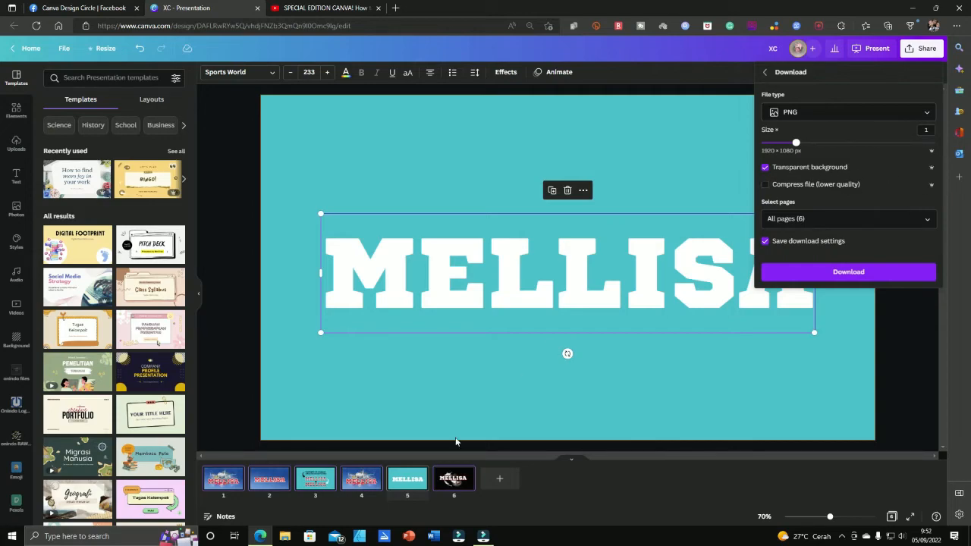
Open the Canva trial link in the YouTube video's description and look over the Canva Pro page and its plans.
left_click(322, 9)
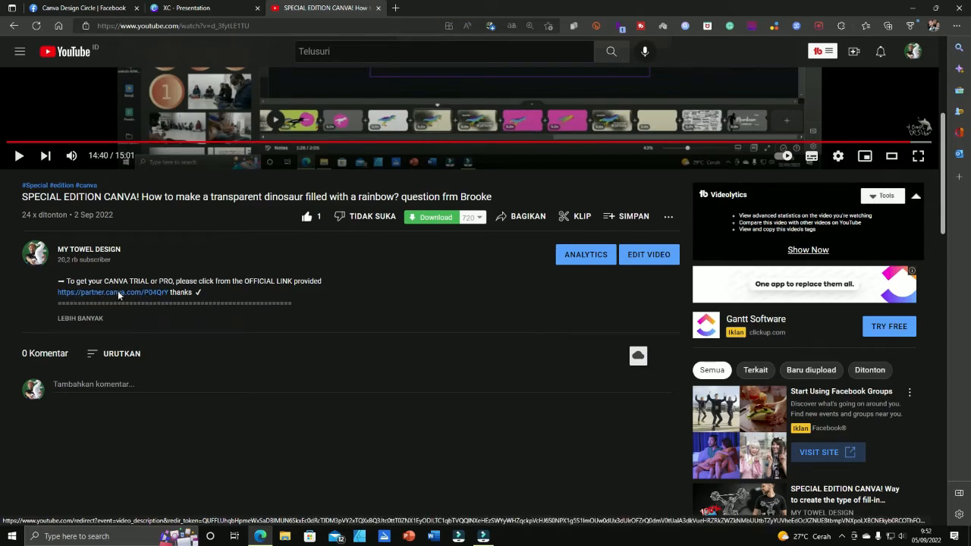
left_click(119, 295)
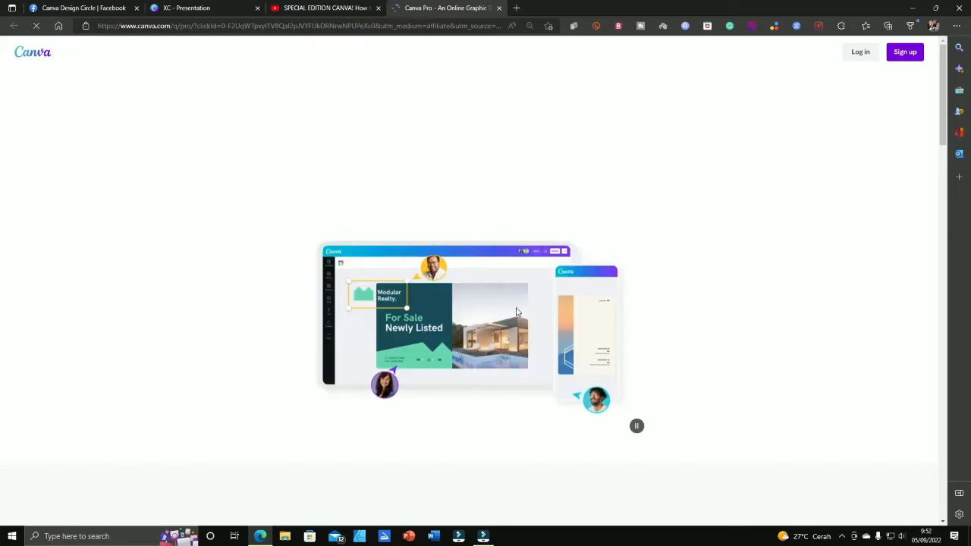
scroll(518, 308, "down", 3)
scroll(525, 306, "down", 3)
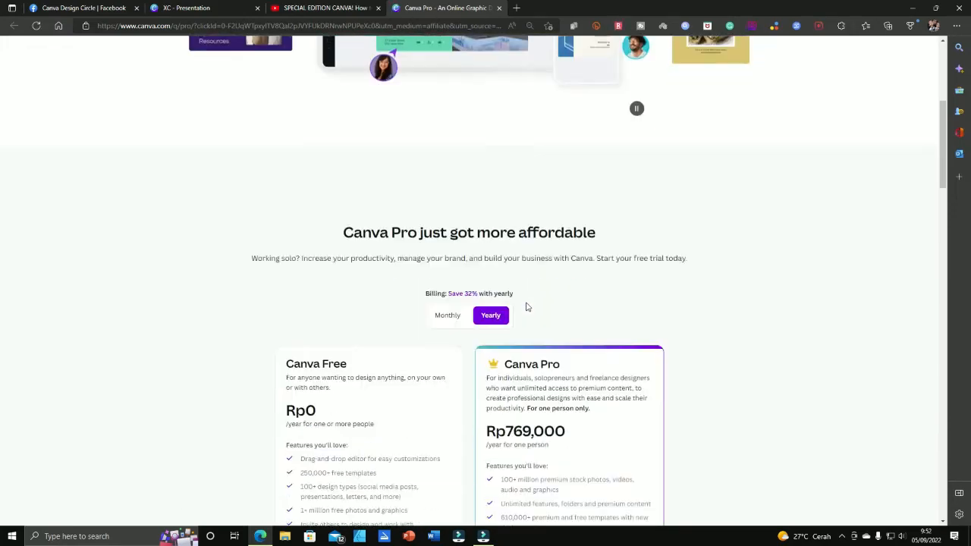
scroll(528, 307, "down", 2)
scroll(527, 307, "up", 6)
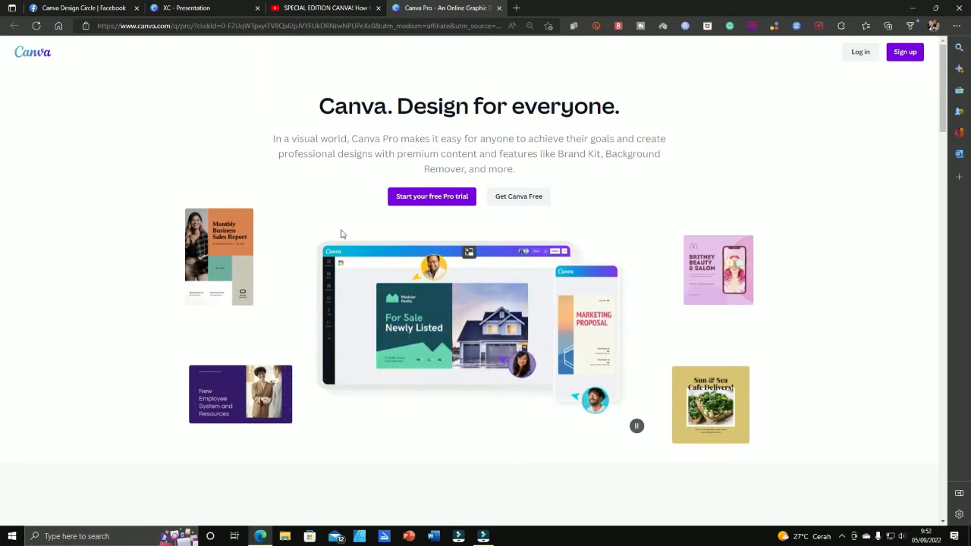
Return to the presentation, limit the PNG download to the current page 5 and close the download settings.
left_click(192, 8)
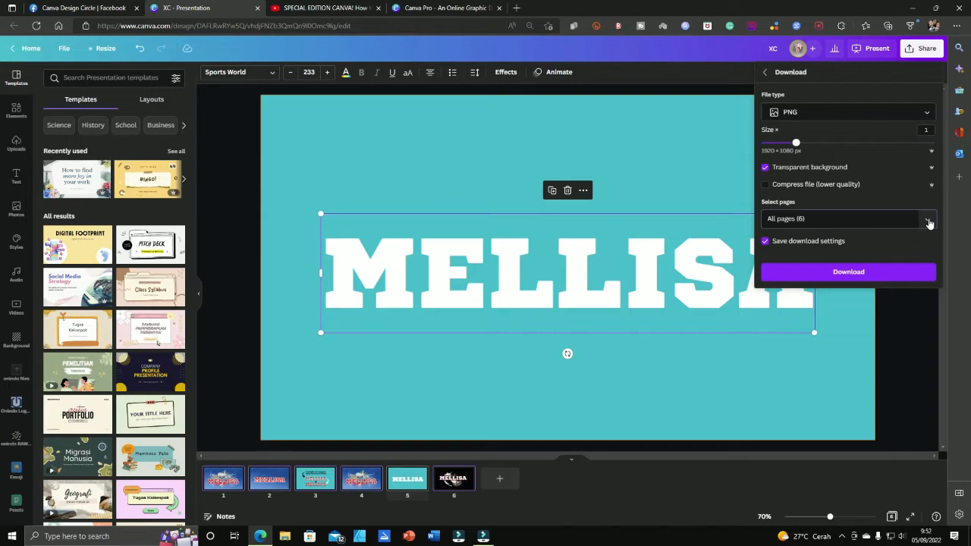
left_click(928, 221)
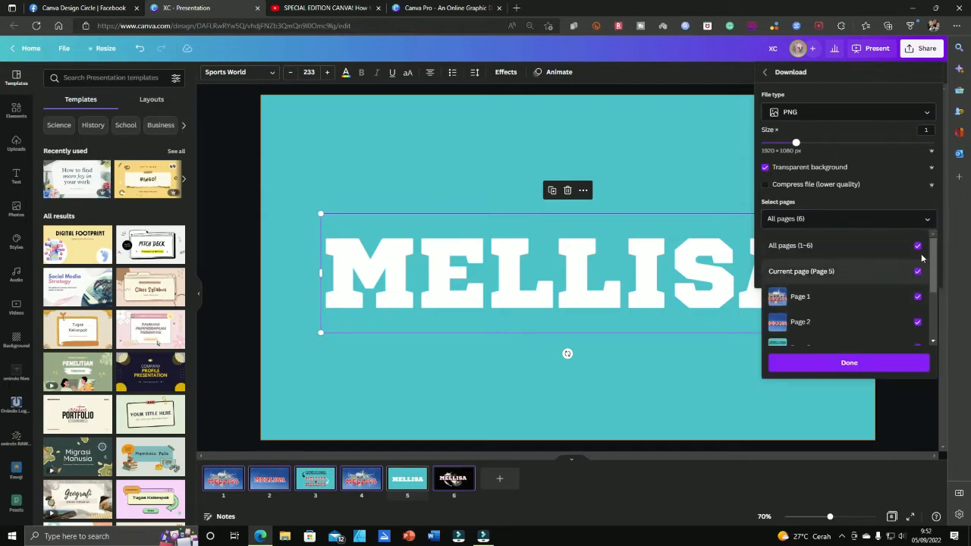
left_click(918, 247)
left_click(917, 271)
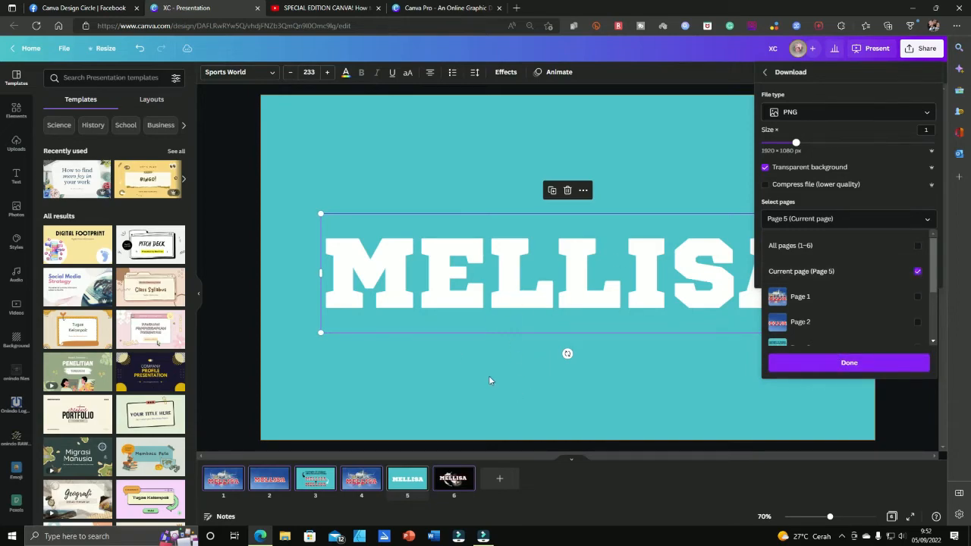
left_click(854, 368)
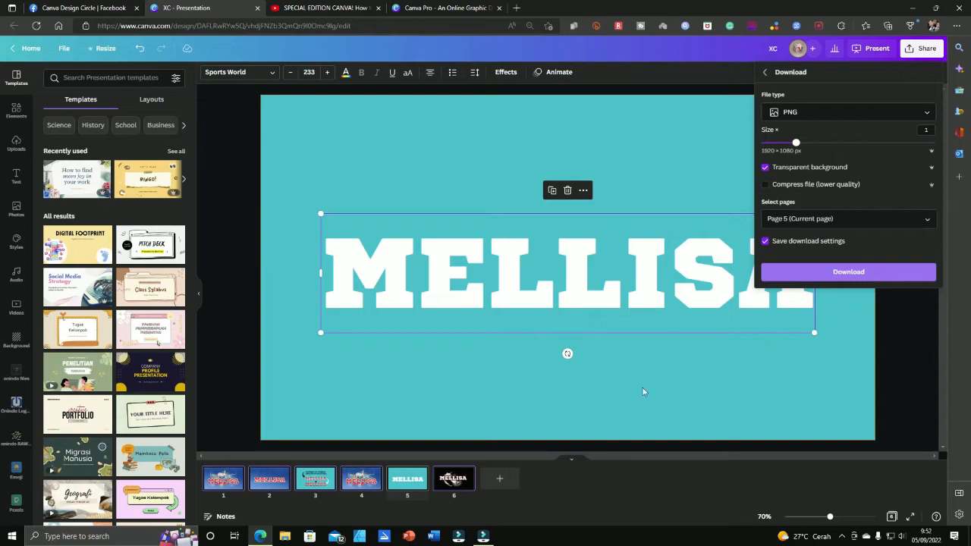
left_click(600, 398)
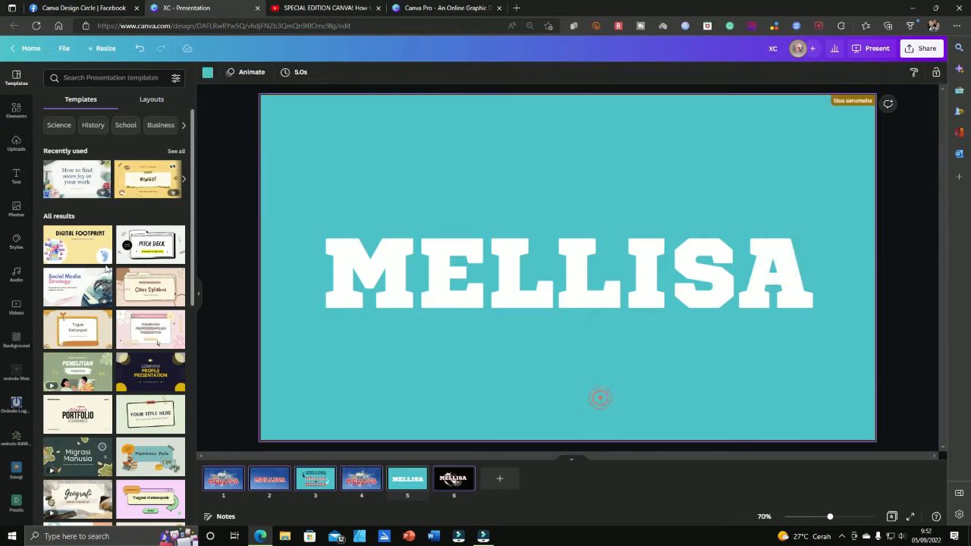
Place the uploaded white lettering image on page 5 and delete the original text.
left_click(16, 144)
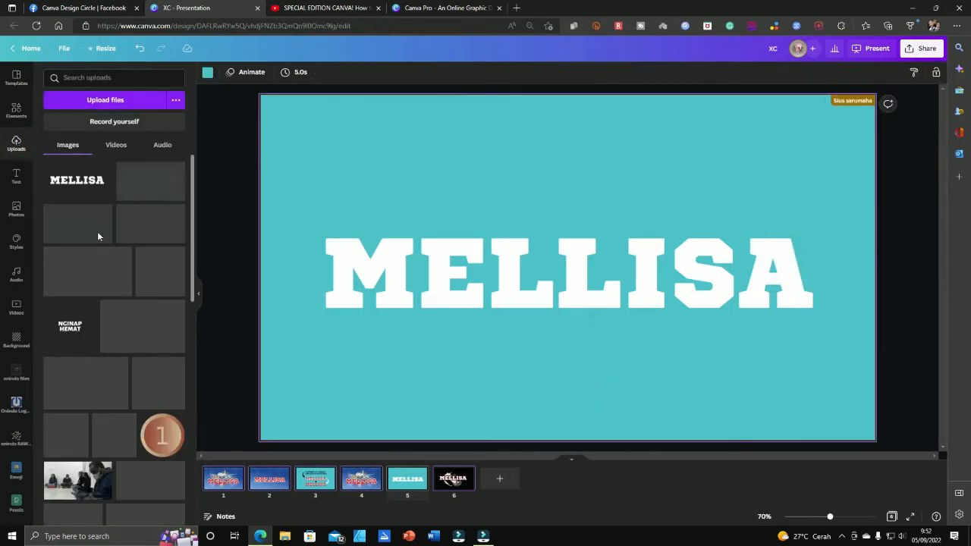
left_click(78, 187)
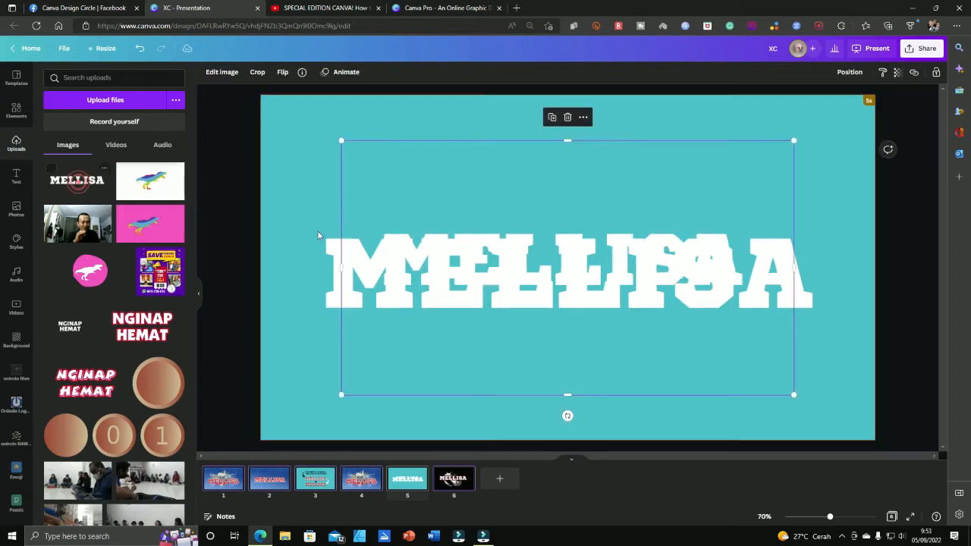
left_click_drag(532, 168, 545, 111)
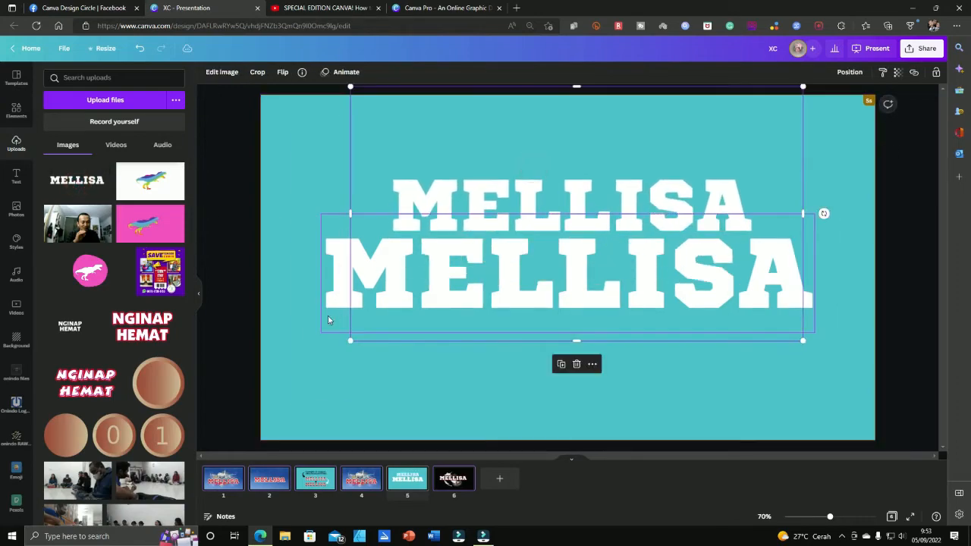
left_click(333, 304)
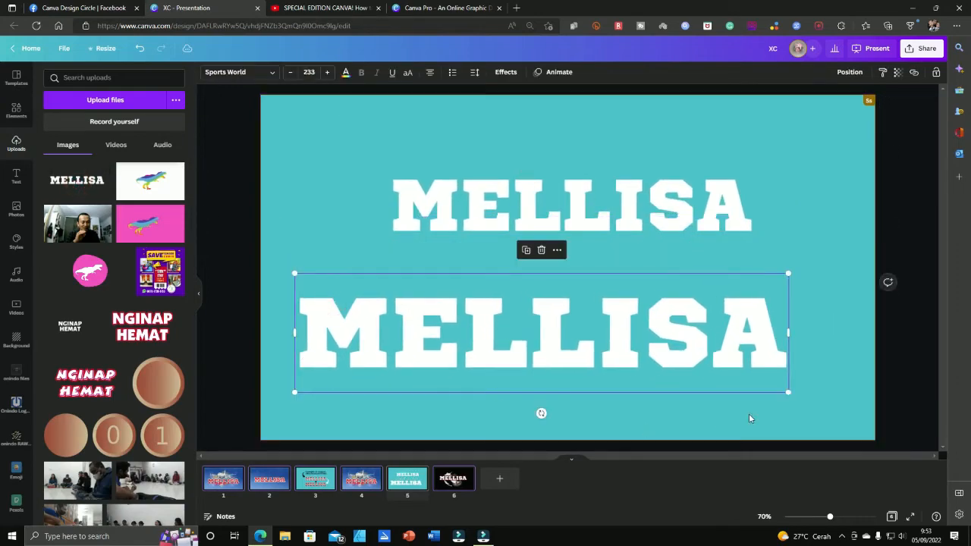
key("Delete")
Scale the white lettering image down and place it near the middle of page 5.
left_click(720, 218)
left_click_drag(721, 218, 710, 306)
left_click_drag(814, 155, 735, 200)
left_click_drag(635, 312, 638, 261)
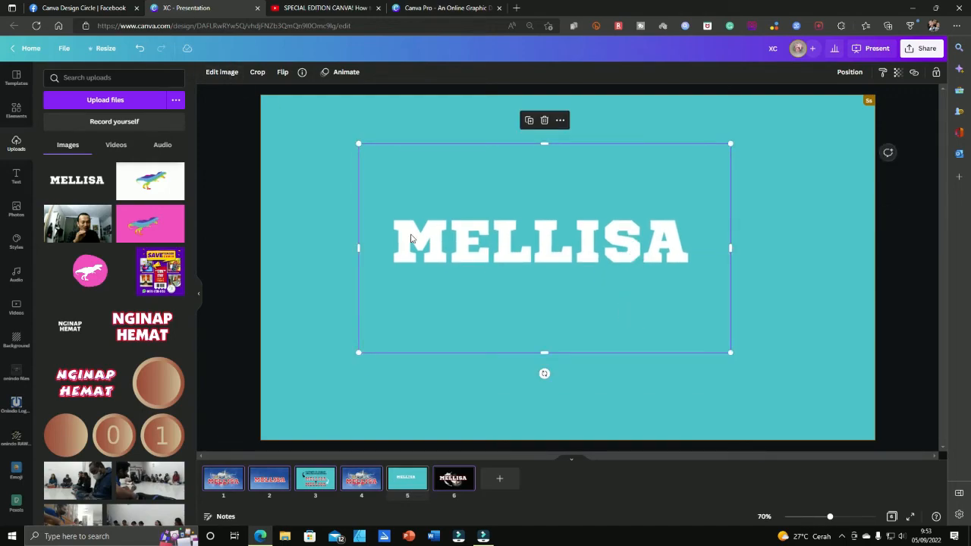
Try a Glow shadow on the lettering image with size 7, transparency 100 and blur 0, and discard it.
left_click(231, 75)
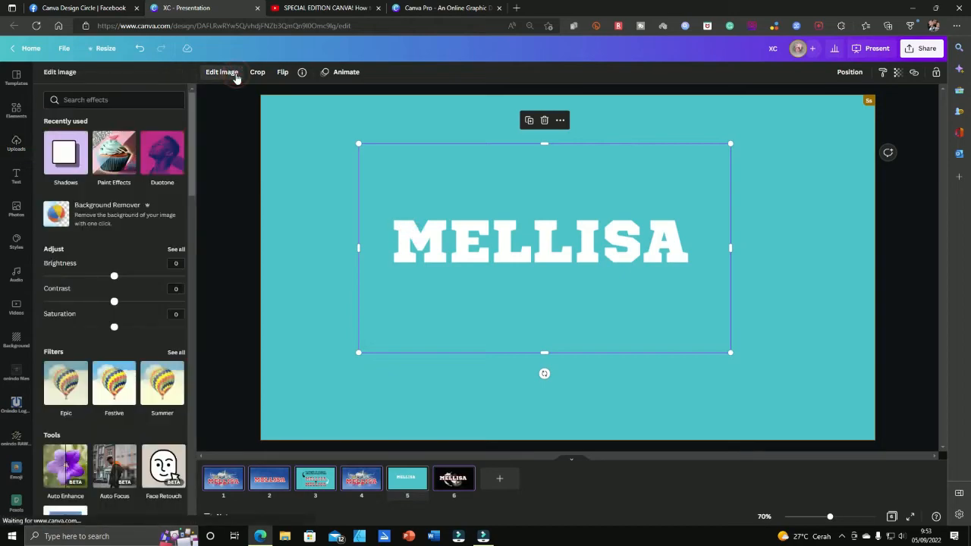
scroll(95, 304, "down", 5)
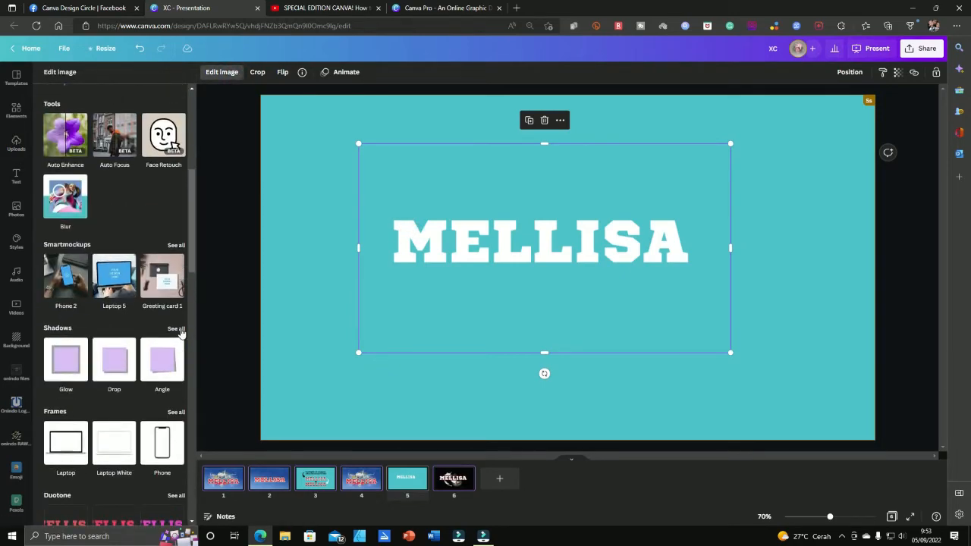
left_click(182, 330)
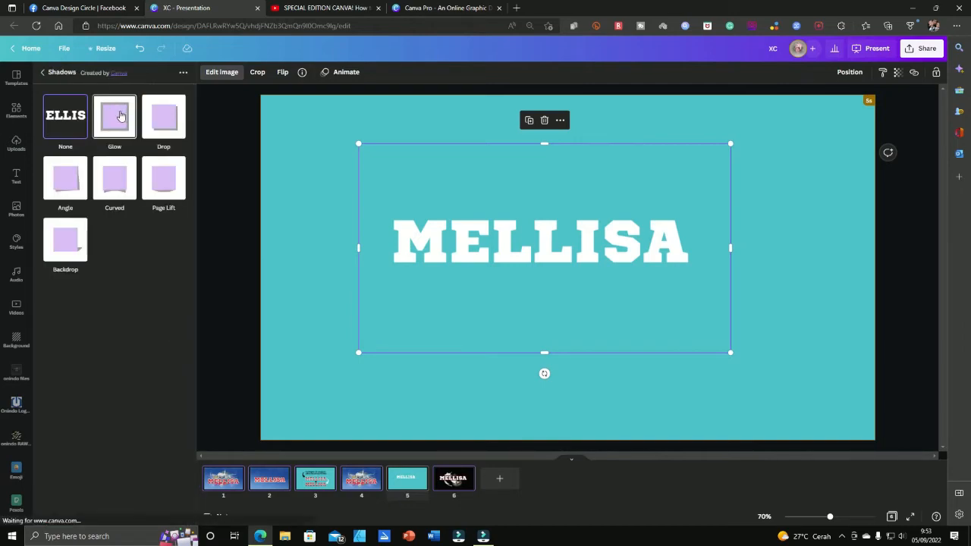
left_click(119, 115)
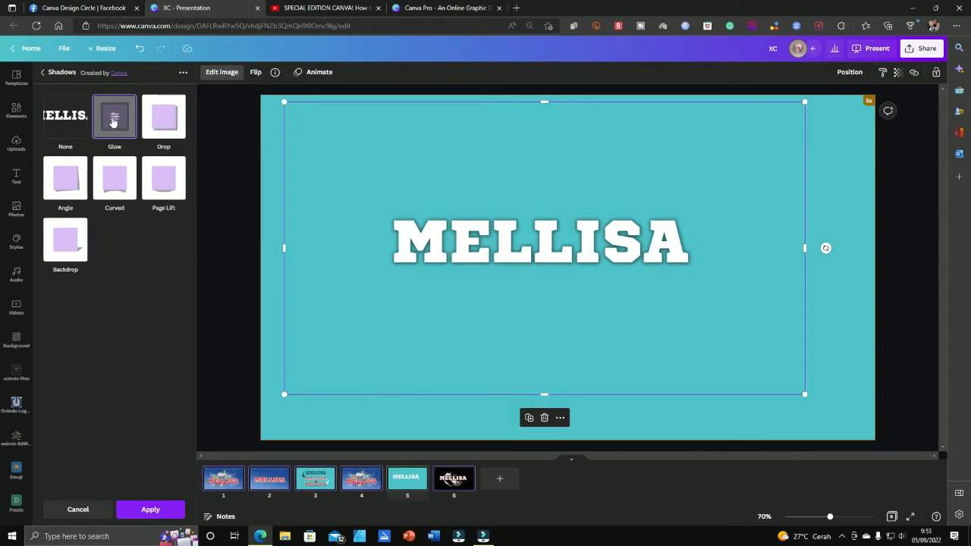
left_click(114, 120)
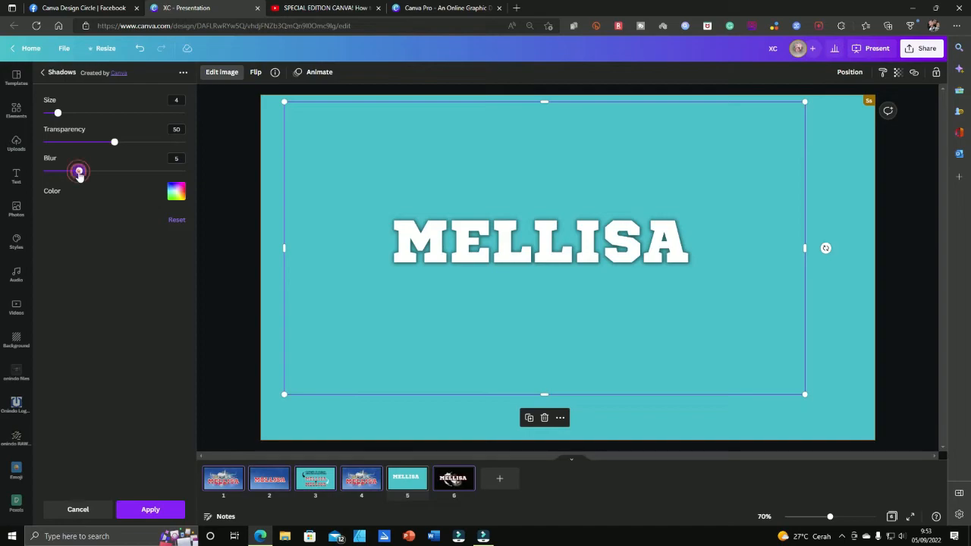
left_click_drag(79, 173, 43, 171)
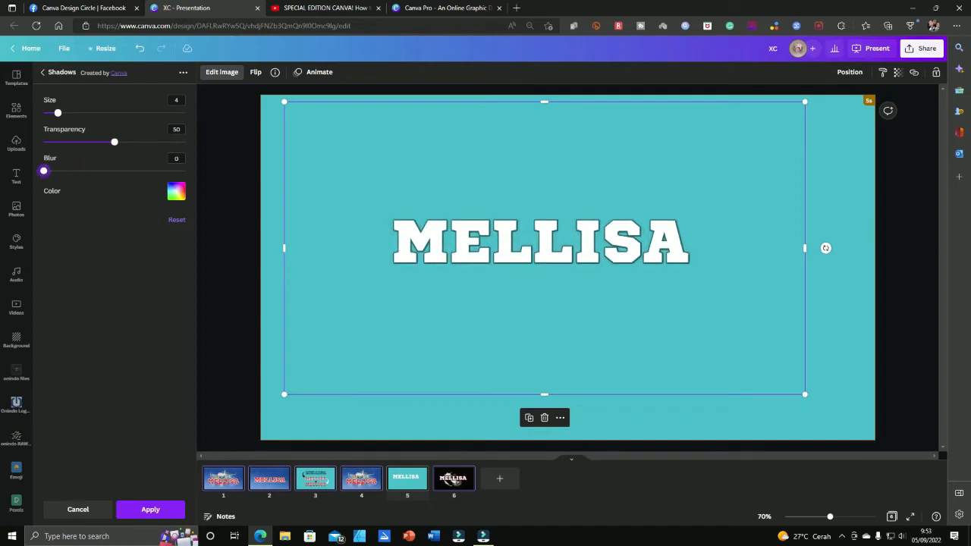
left_click_drag(114, 142, 226, 143)
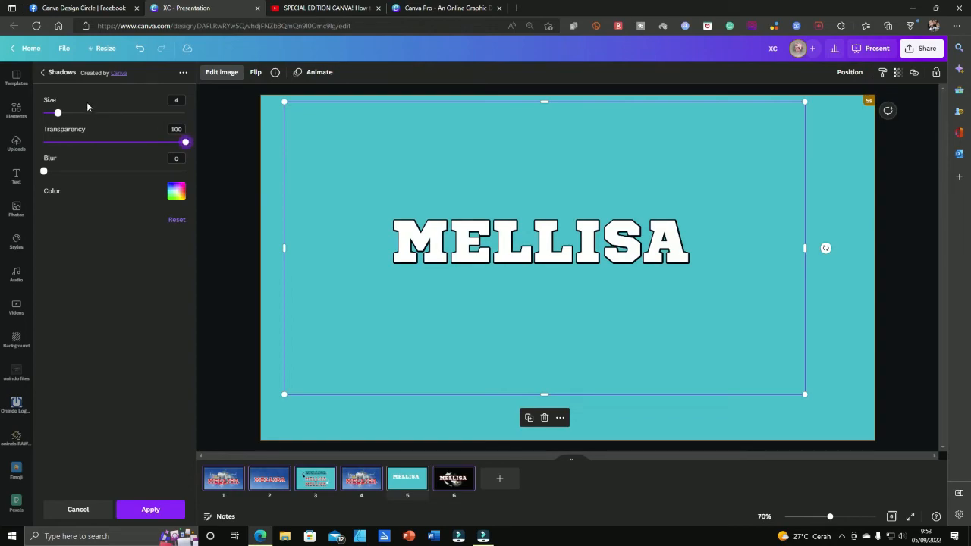
left_click_drag(58, 115, 69, 113)
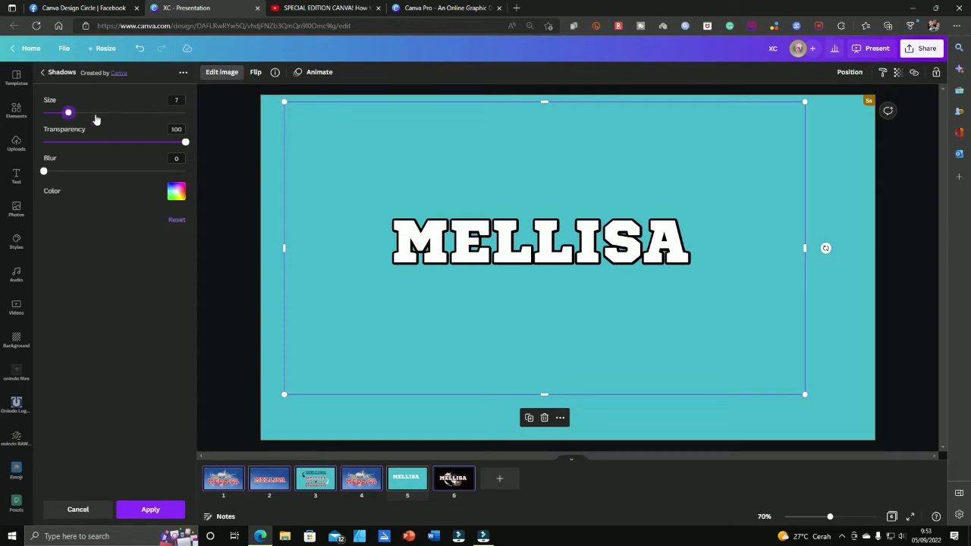
left_click(100, 511)
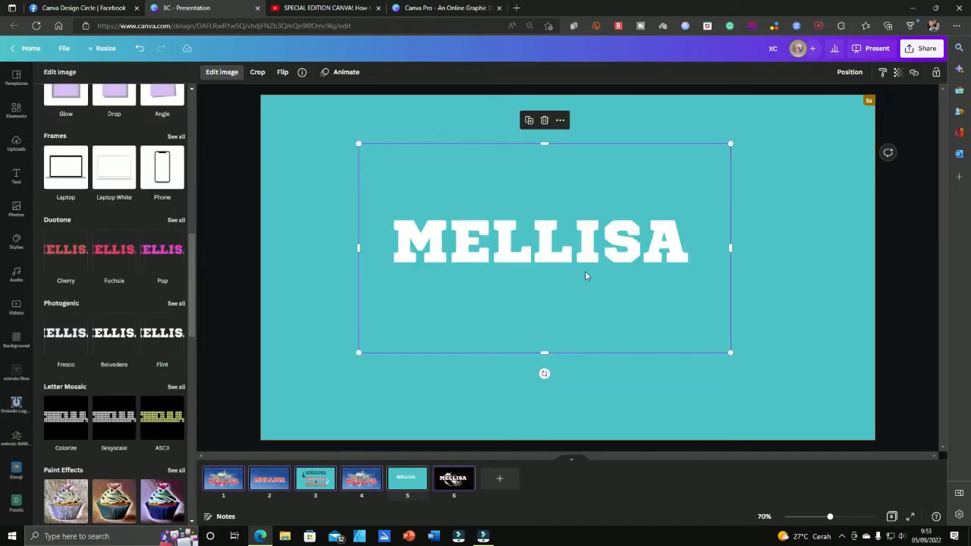
Center the white lettering image horizontally on page 5.
mouse_move(590, 251)
left_mouse_down()
mouse_move(584, 245)
mouse_move(603, 245)
mouse_move(603, 255)
left_mouse_up()
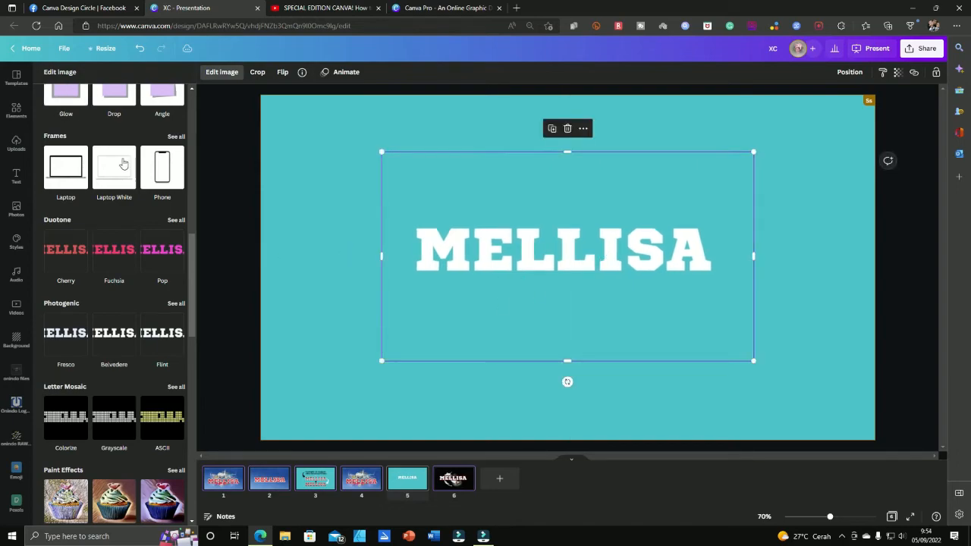
scroll(65, 210, "up", 2)
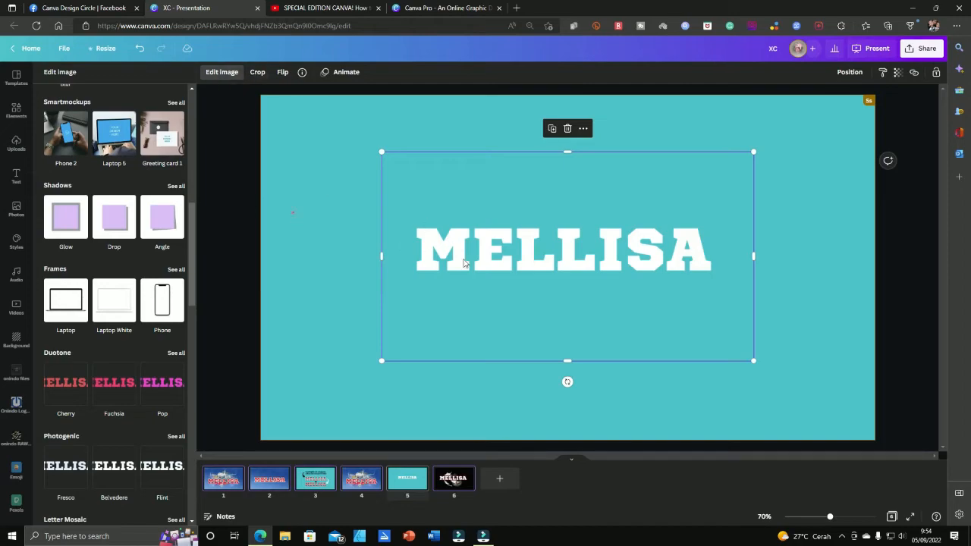
Try the Mustard Duotone effect on the white lettering image on page 5.
left_click(292, 212)
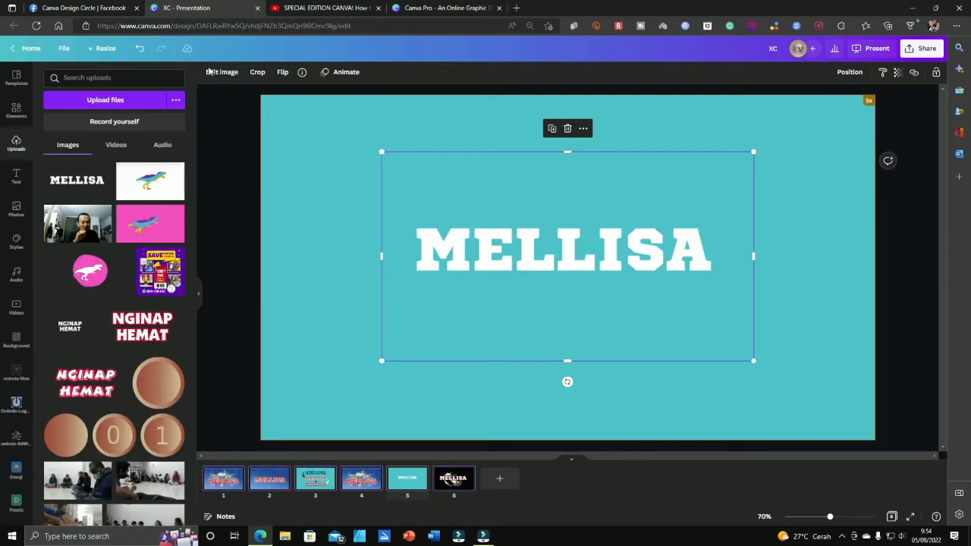
left_click(219, 73)
scroll(128, 284, "down", 10)
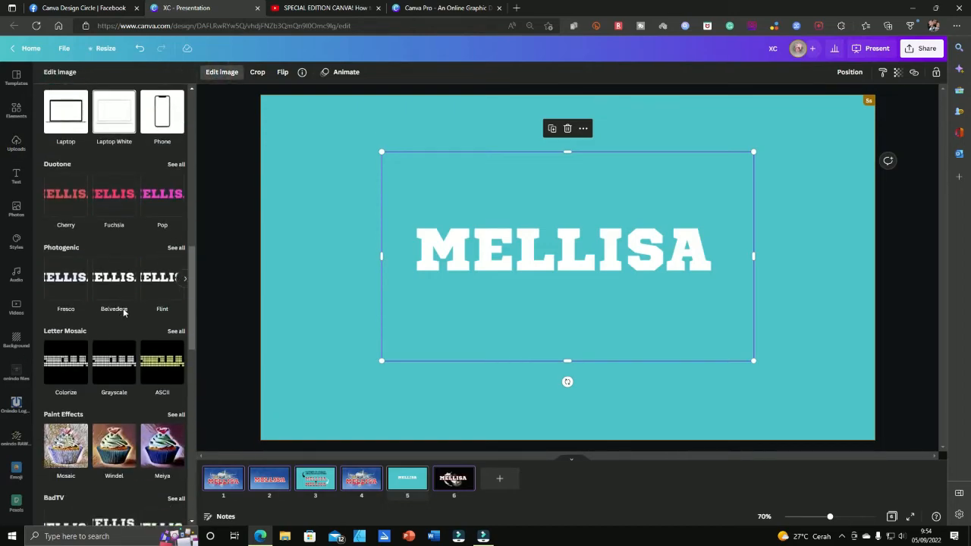
scroll(123, 310, "up", 1)
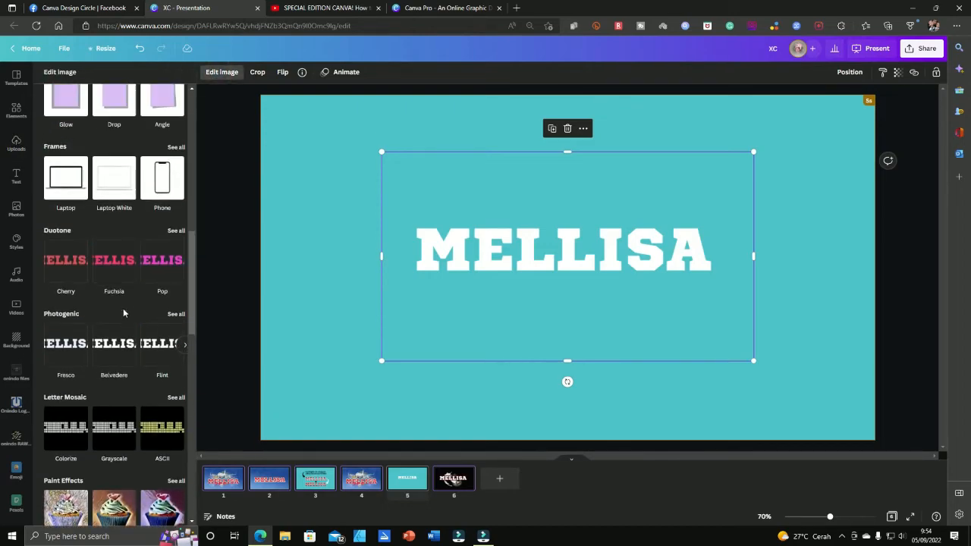
left_click(180, 232)
scroll(124, 338, "down", 1)
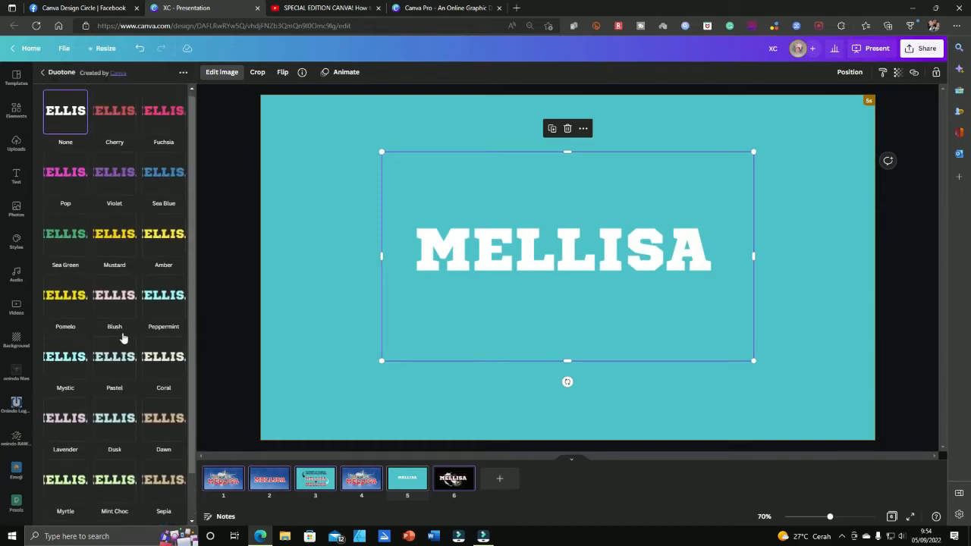
scroll(123, 338, "up", 1)
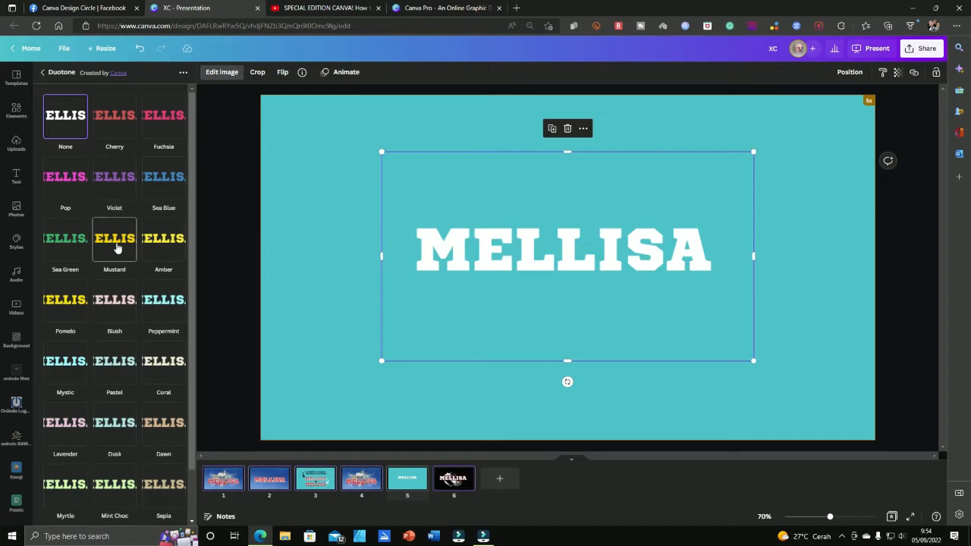
left_click(116, 242)
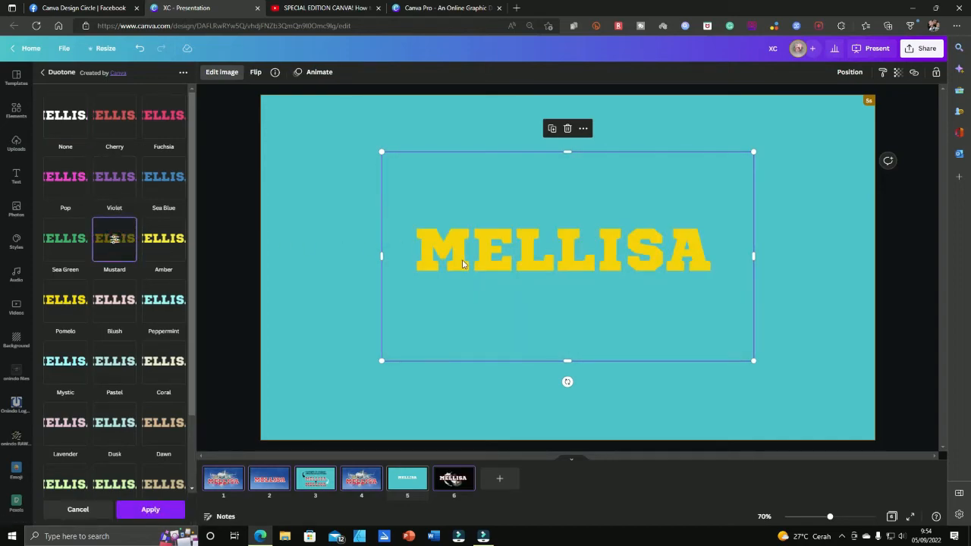
Try black for both the Duotone shadows and highlights, and discard the effect.
left_click(114, 241)
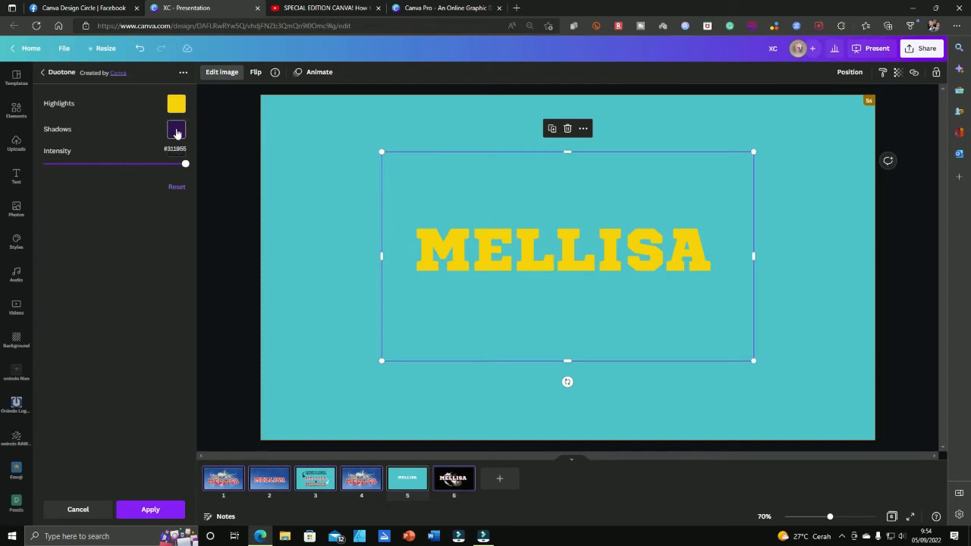
left_click(176, 129)
left_click(243, 168)
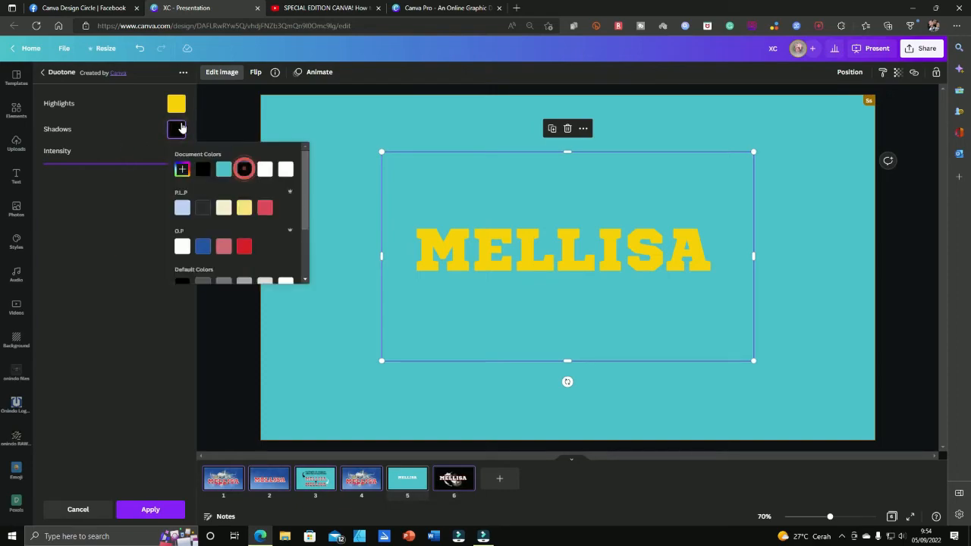
left_click(176, 103)
left_click(202, 143)
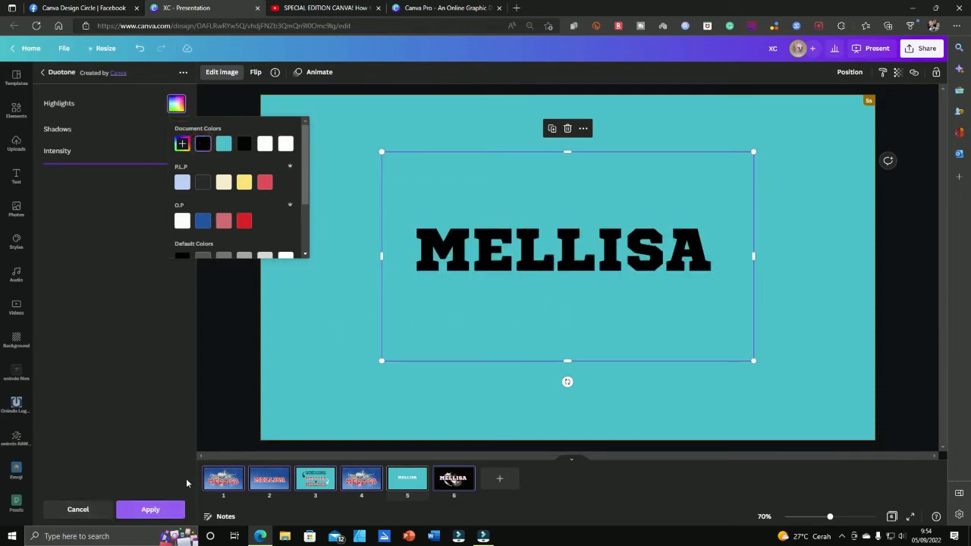
scroll(251, 199, "down", 1)
scroll(251, 200, "down", 1)
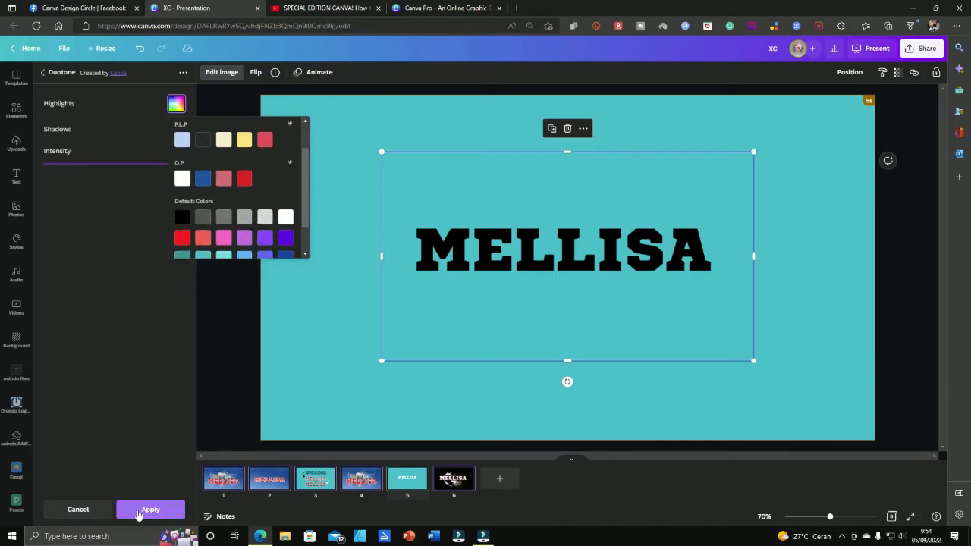
left_click(85, 512)
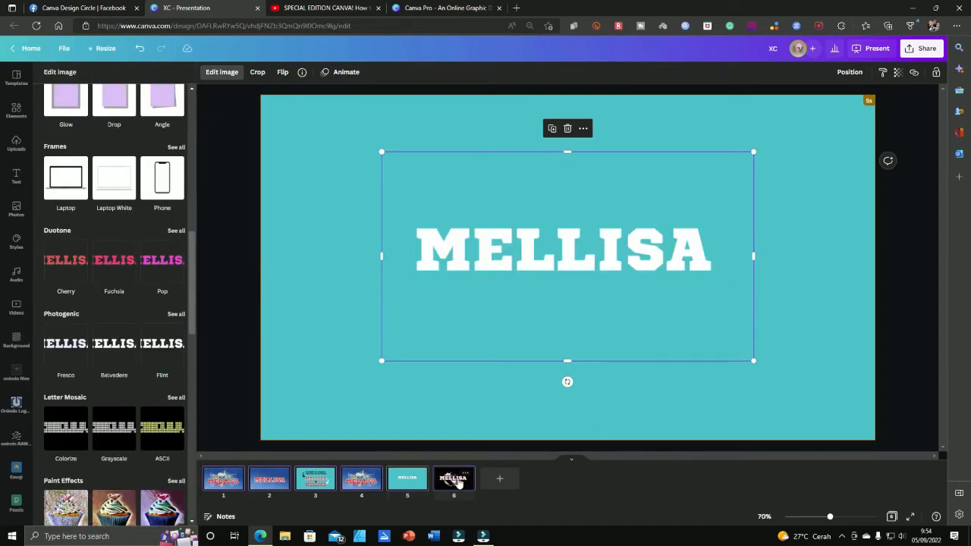
Check the finished example on page 6, and add a Glow shadow to the white lettering image on page 5.
left_click(459, 484)
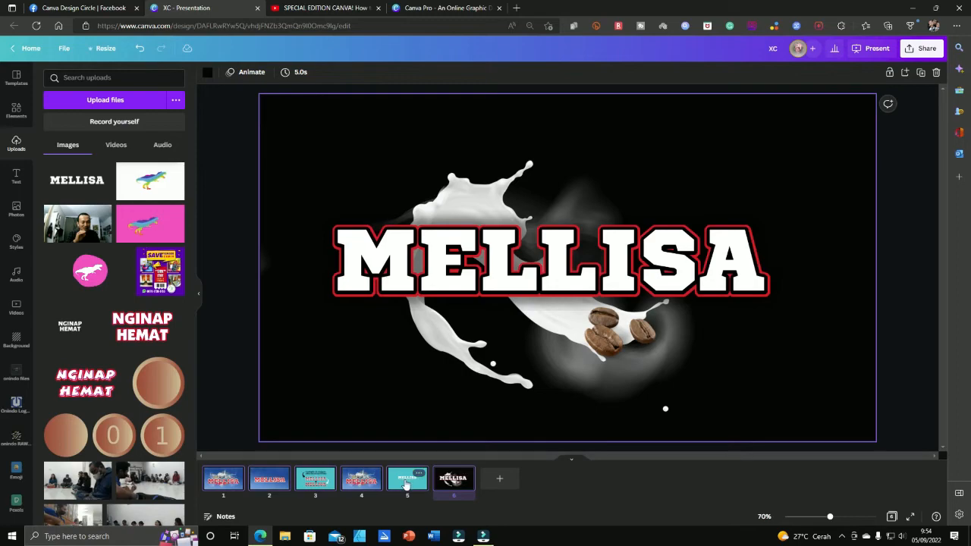
left_click(406, 483)
left_click(507, 232)
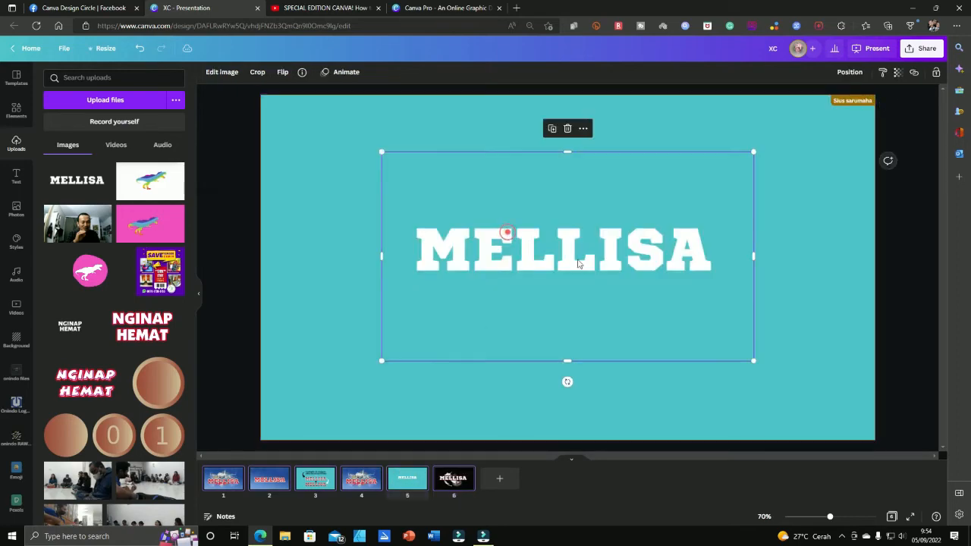
left_click(223, 73)
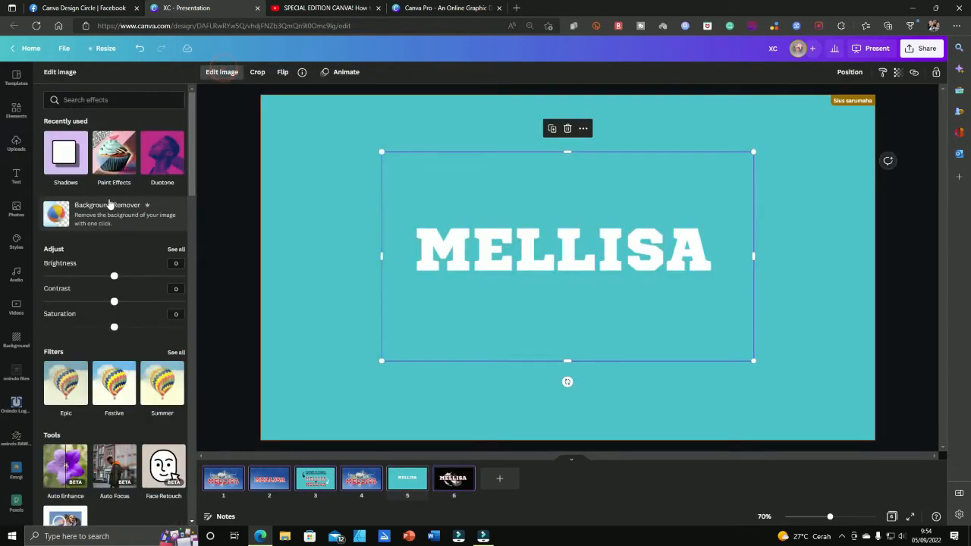
scroll(75, 342, "down", 5)
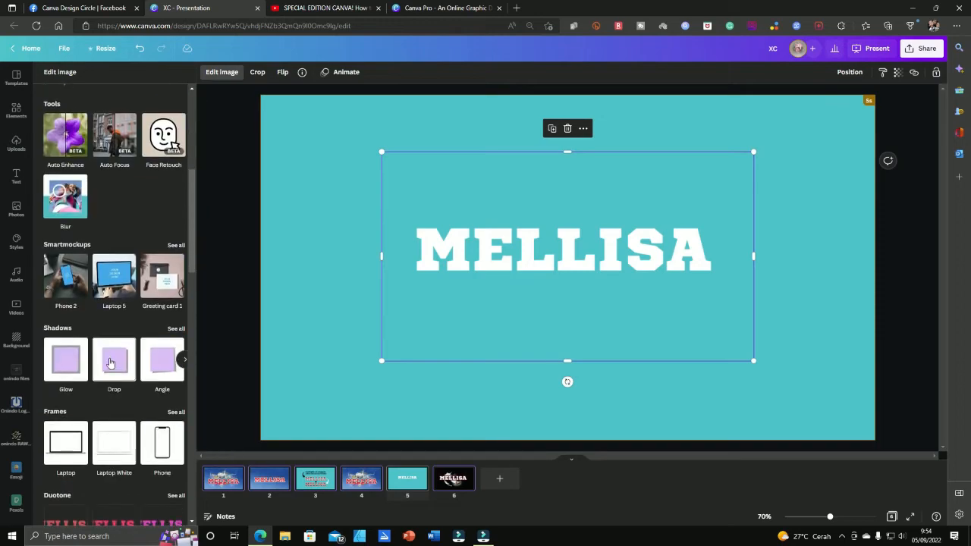
left_click(176, 329)
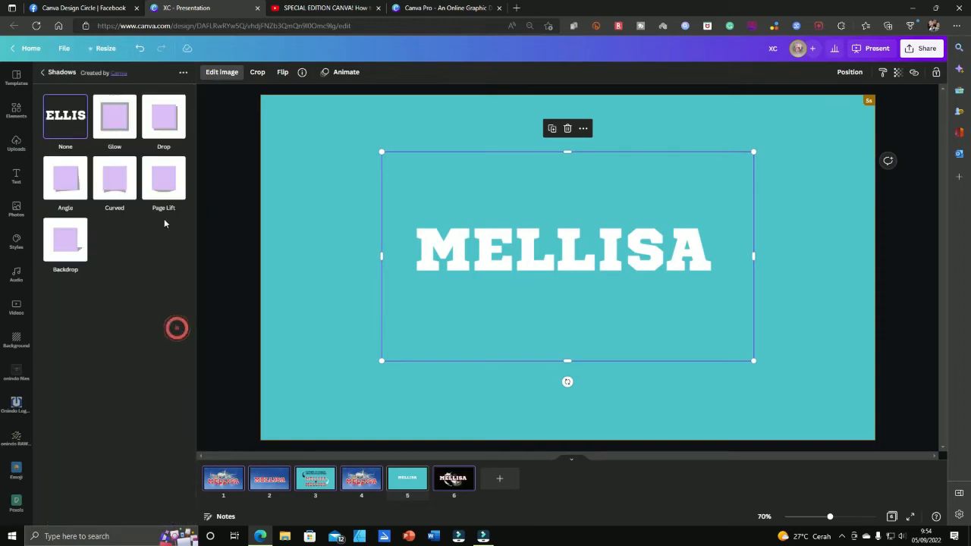
left_click(122, 126)
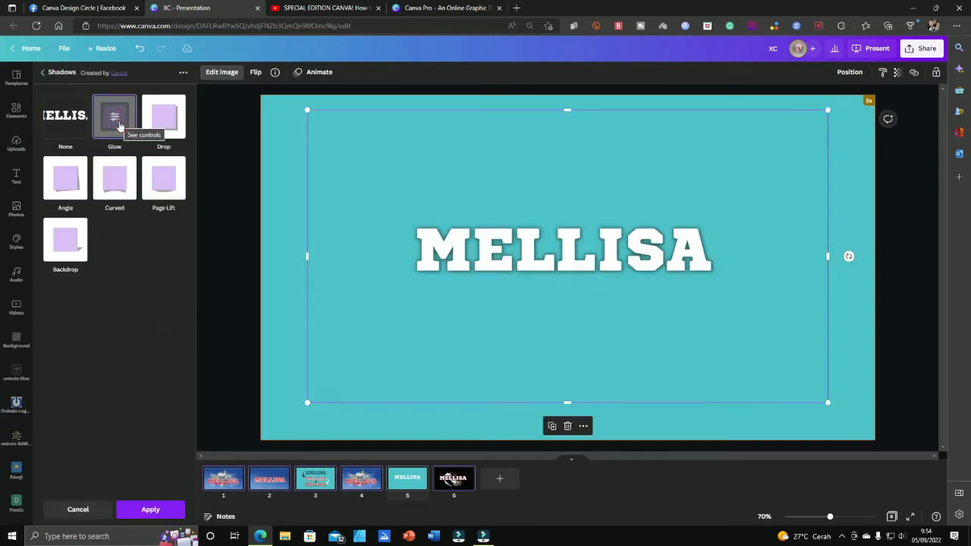
Set the Glow shadow's blur to 0, transparency to 100 and size to 8.
left_click(115, 120)
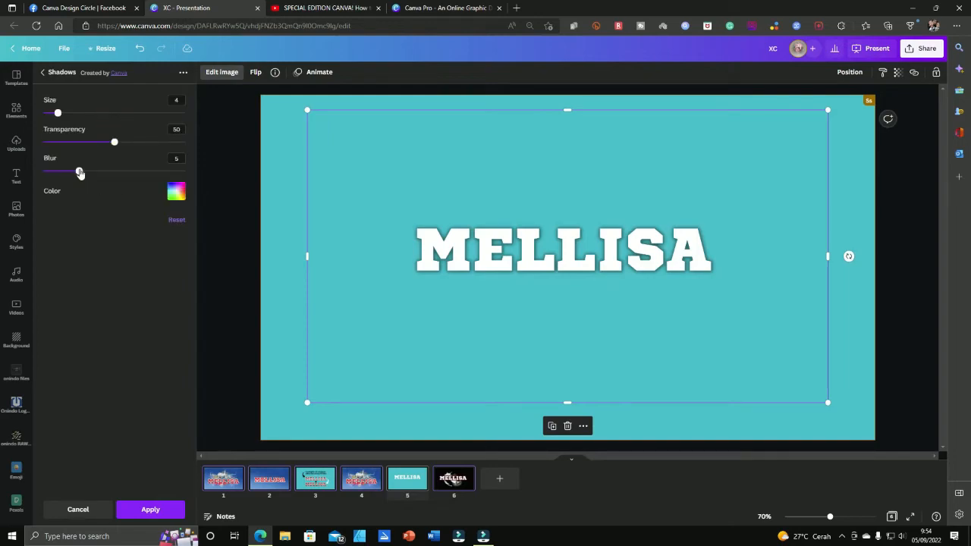
left_click_drag(80, 173, 44, 171)
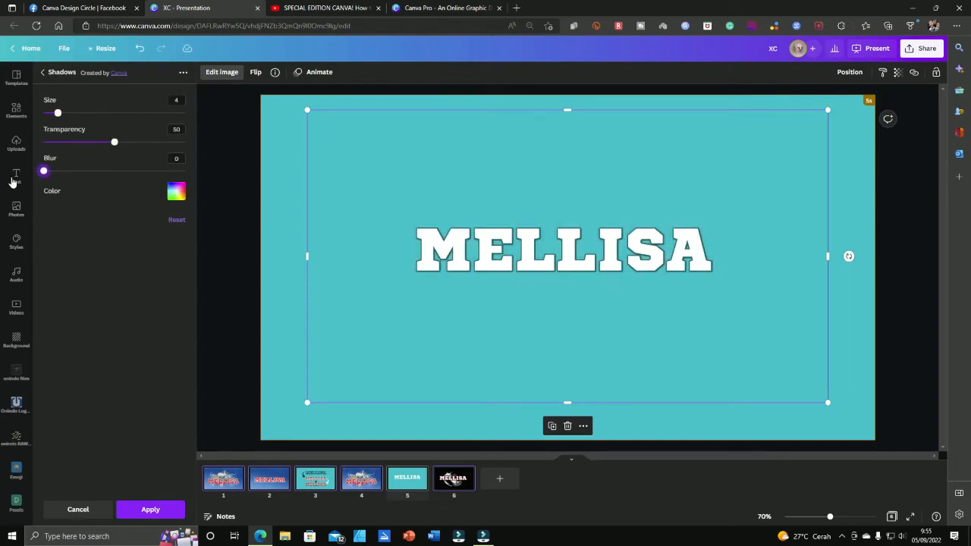
left_click_drag(116, 145, 199, 144)
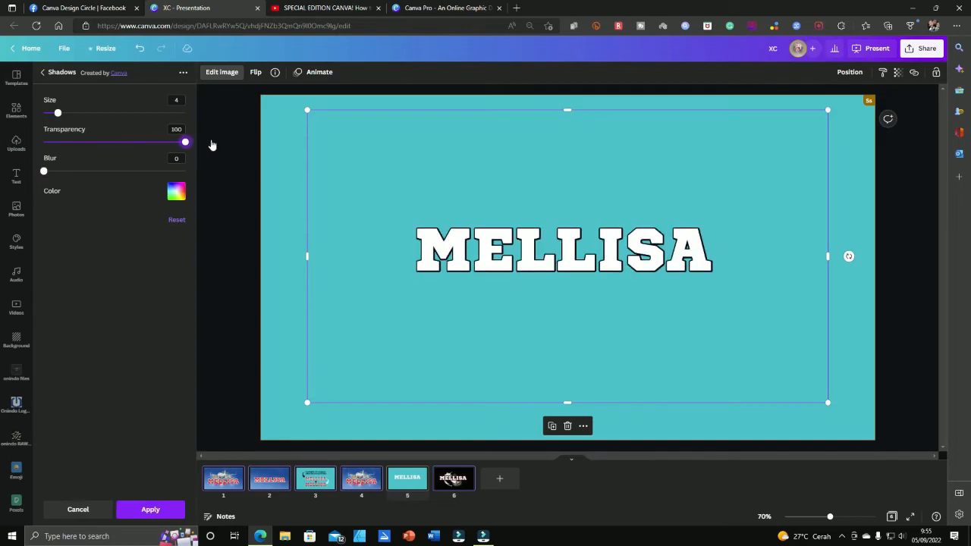
left_click_drag(58, 113, 72, 117)
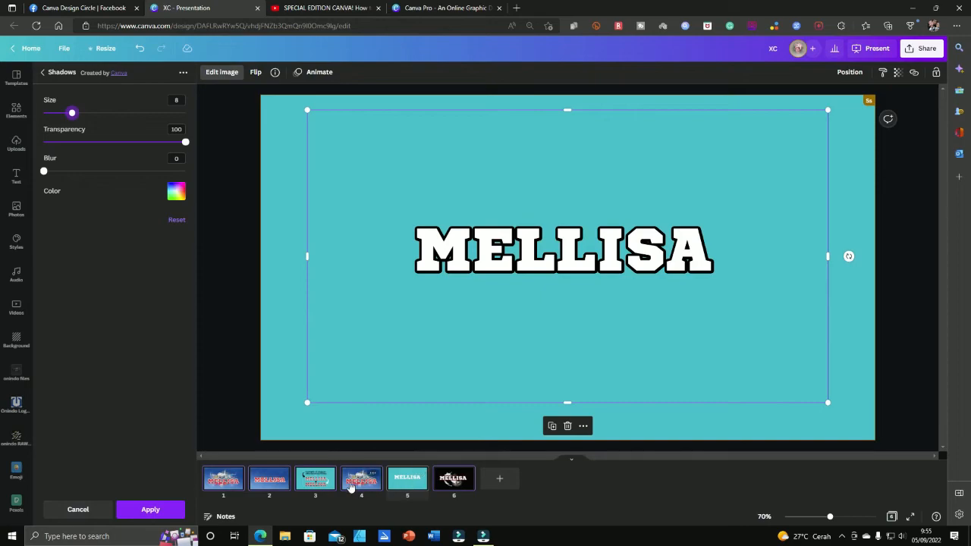
Widen the black outline text box on page 3 and set its line spacing to 1.26 and letter spacing to about 190.
left_click(317, 484)
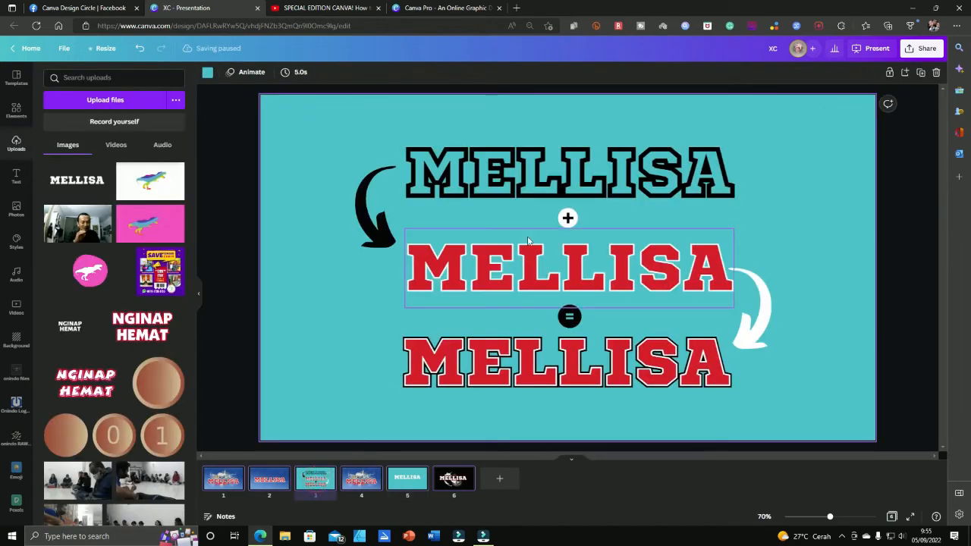
left_click(577, 186)
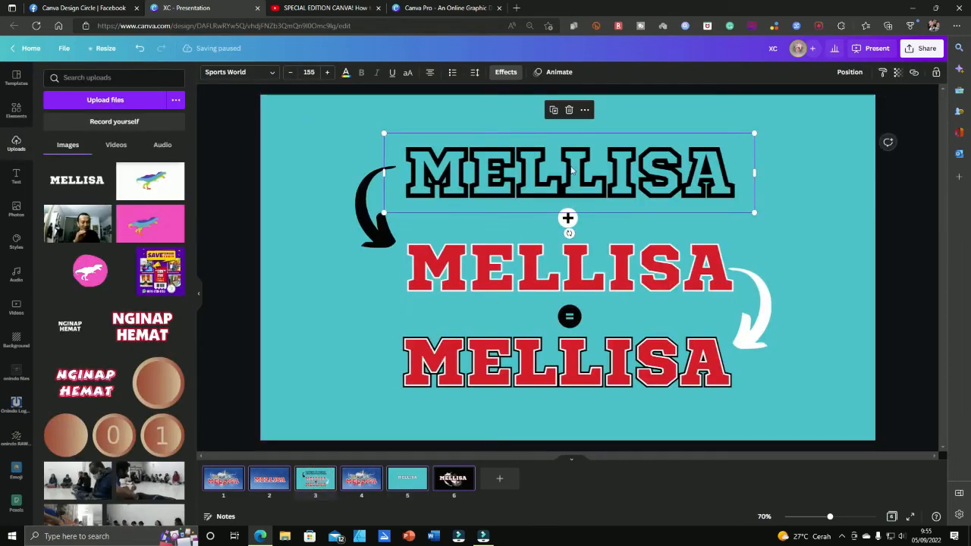
left_click(475, 73)
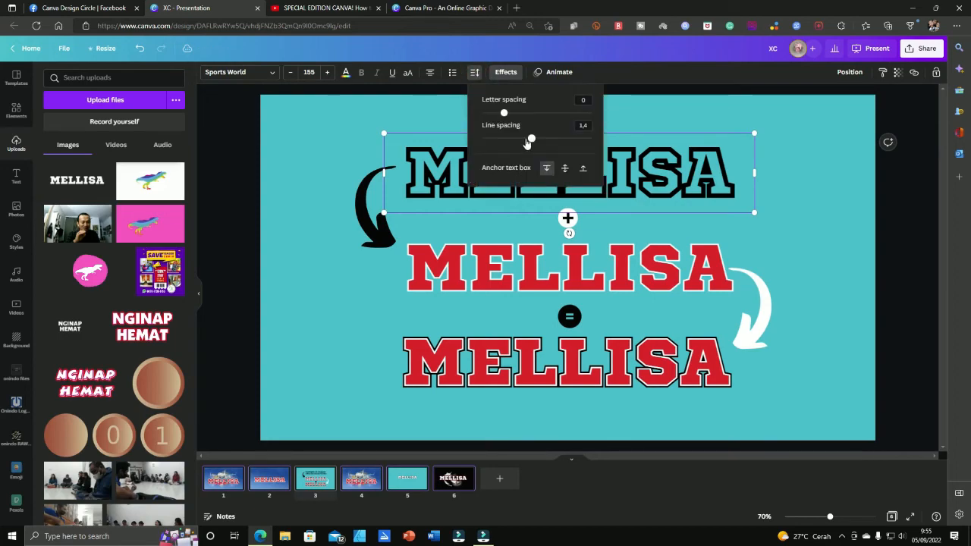
left_click_drag(531, 141, 509, 116)
left_click_drag(758, 169, 826, 168)
left_click(475, 73)
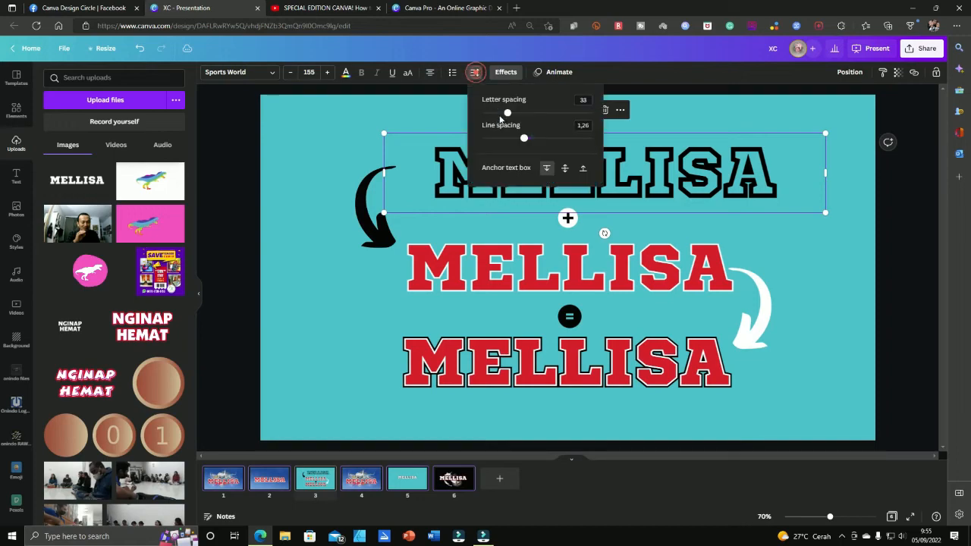
mouse_move(509, 114)
left_mouse_down()
mouse_move(534, 123)
mouse_move(525, 122)
left_mouse_up()
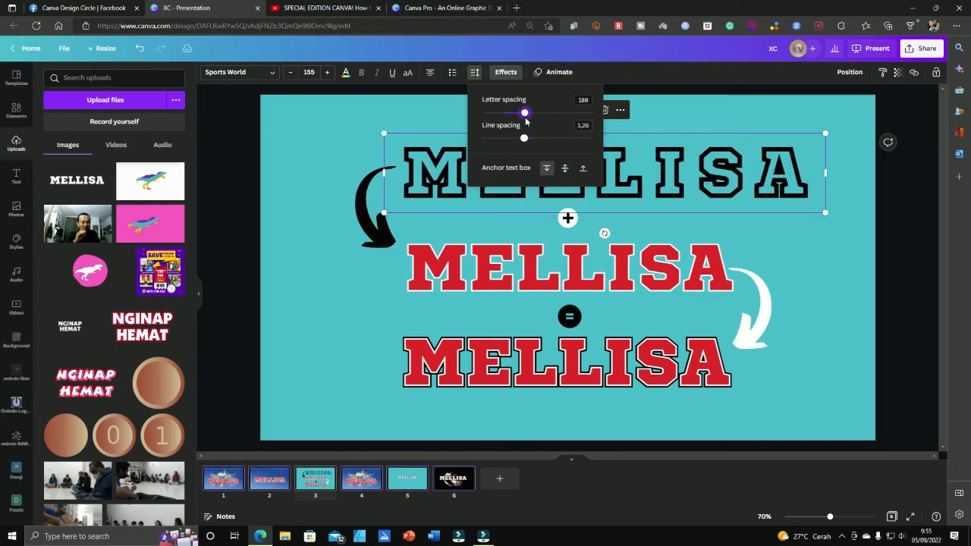
Add another Glow shadow to the black-outlined lettering image on page 5.
left_click(410, 484)
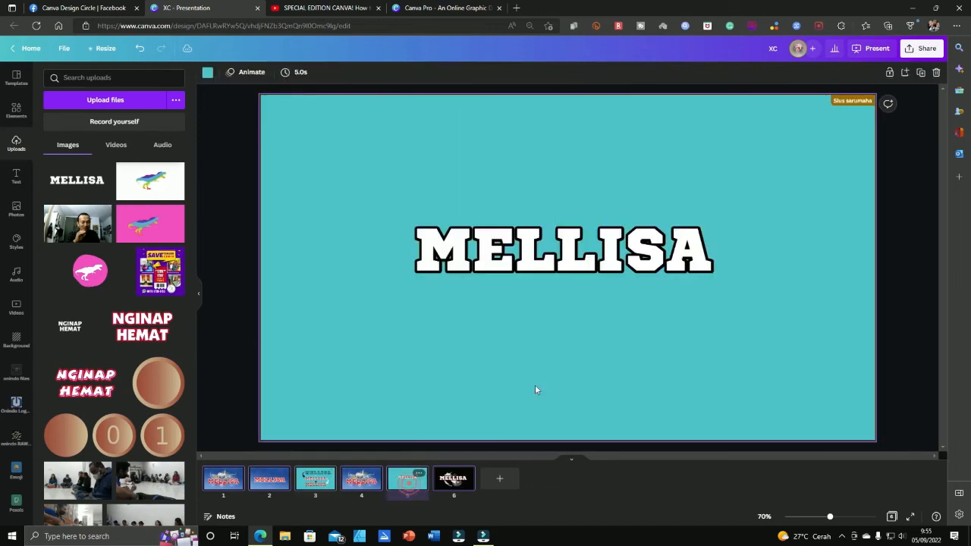
left_click(627, 267)
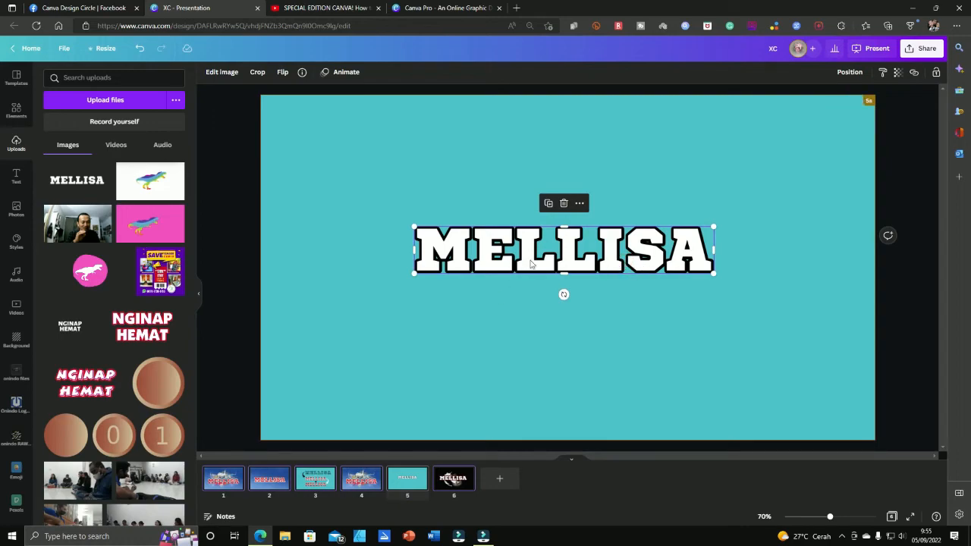
left_click(221, 72)
left_click(78, 158)
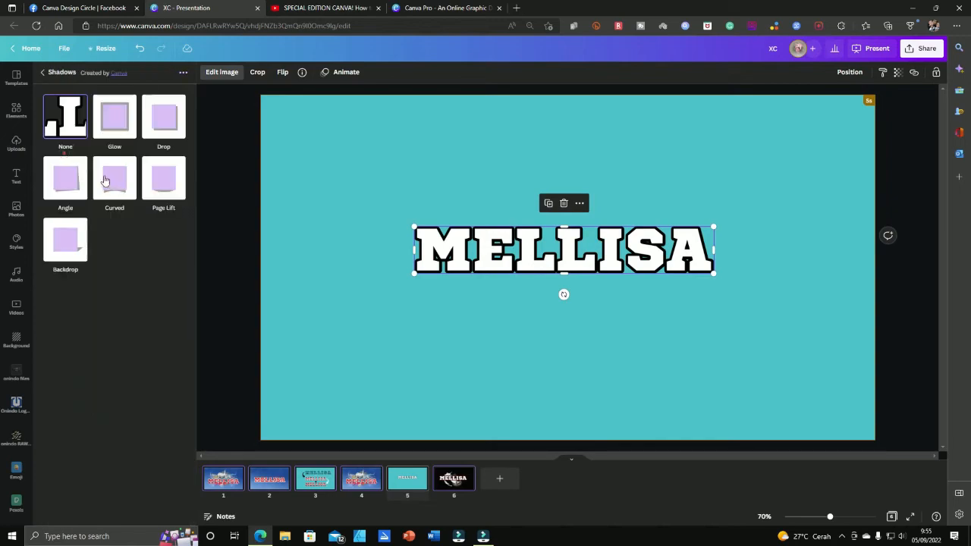
left_click(116, 124)
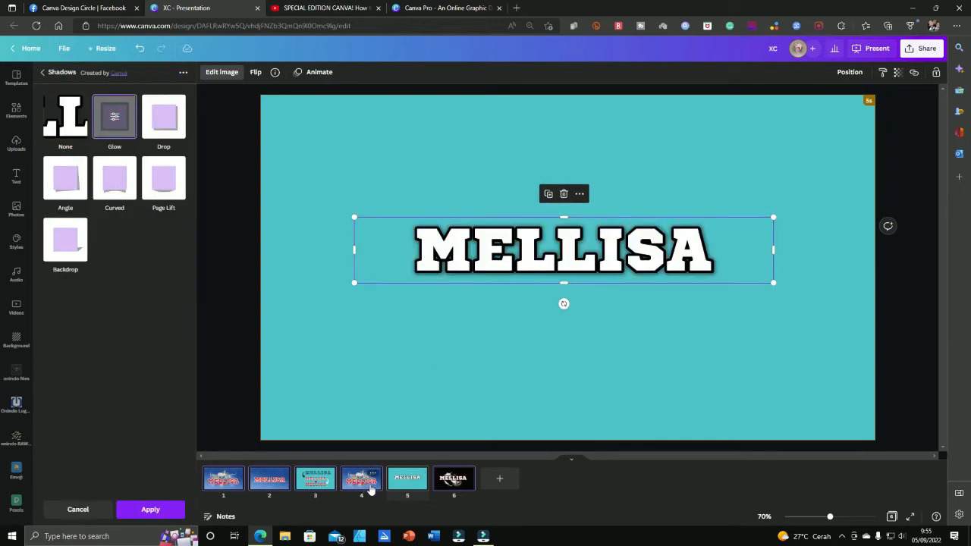
Make the new Glow shadow red with blur 0, transparency 100 and size 6, and apply it.
left_click(115, 116)
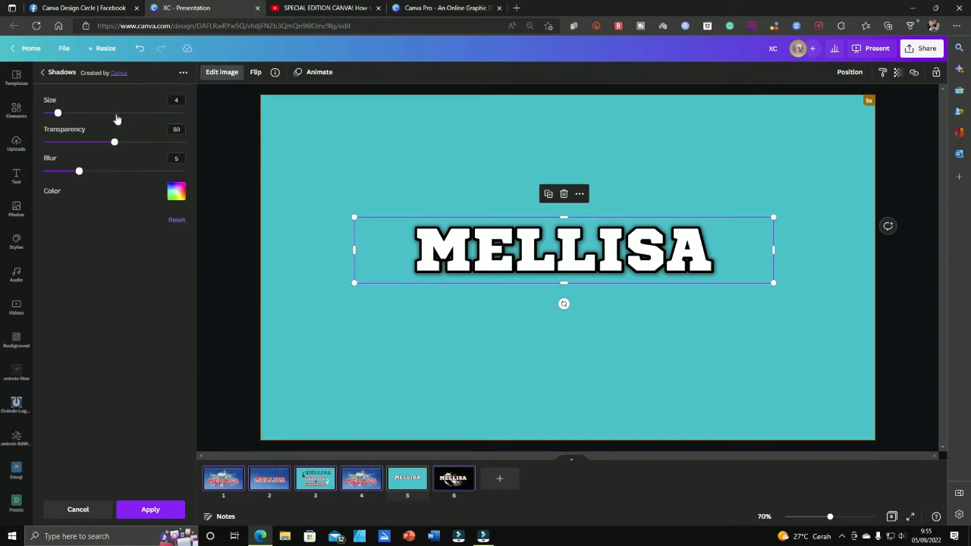
left_click(177, 196)
scroll(228, 311, "down", 3)
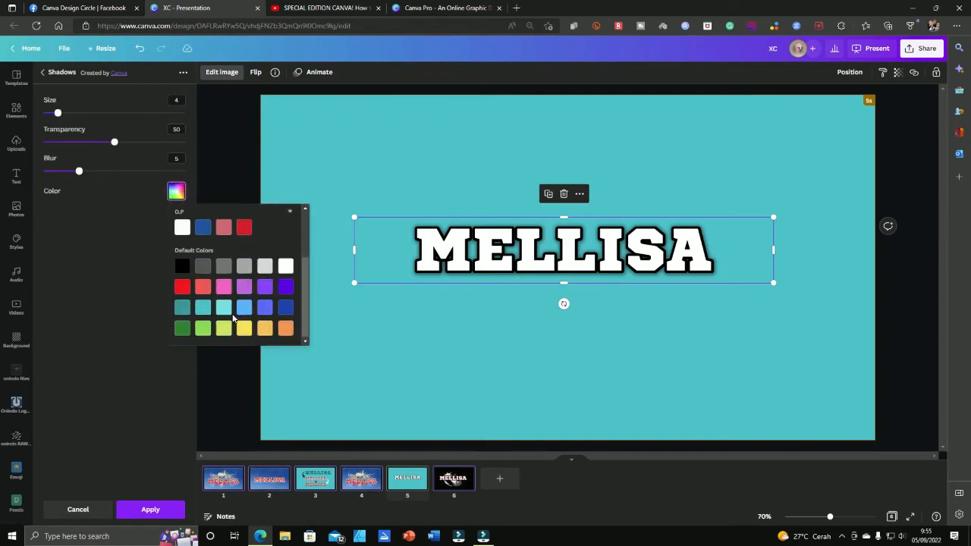
left_click(182, 286)
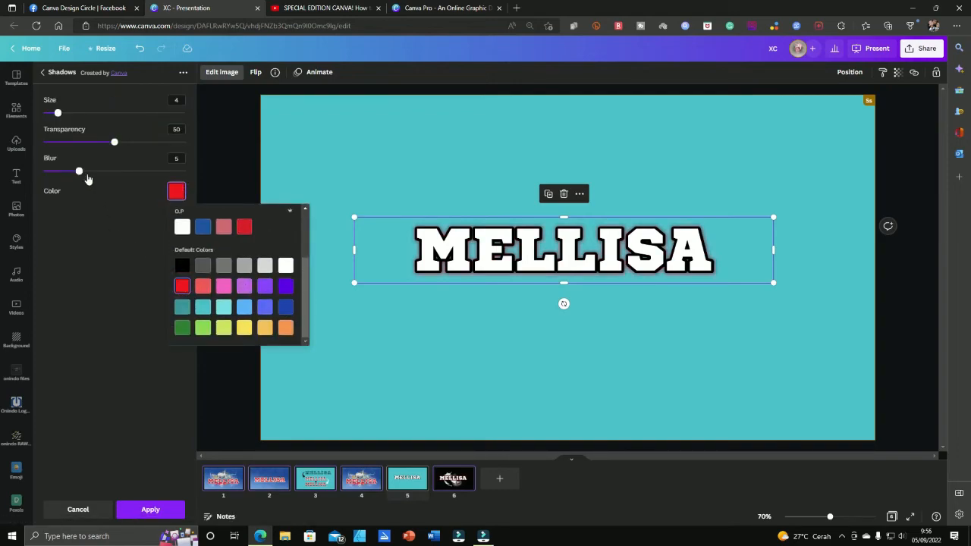
left_click_drag(79, 171, 44, 171)
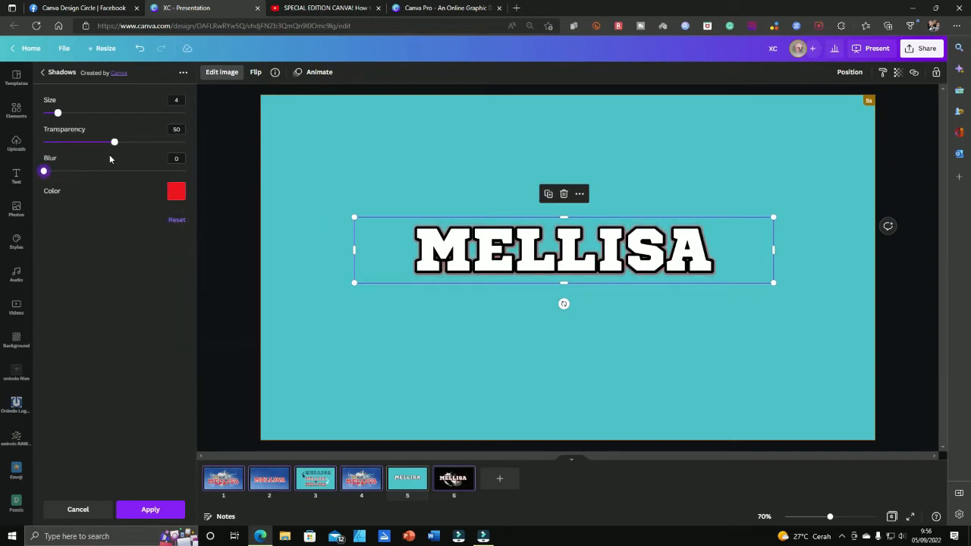
left_click_drag(114, 148, 241, 145)
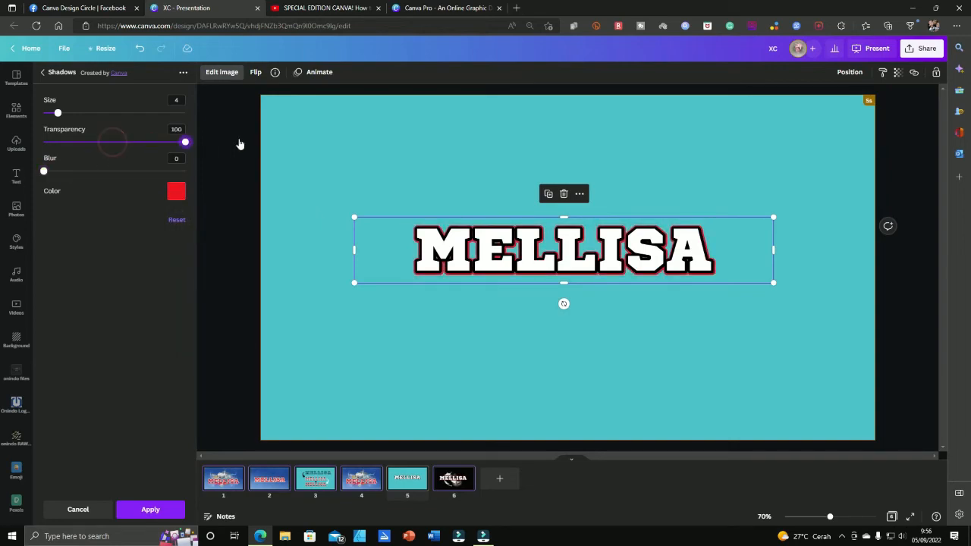
left_click_drag(58, 113, 65, 114)
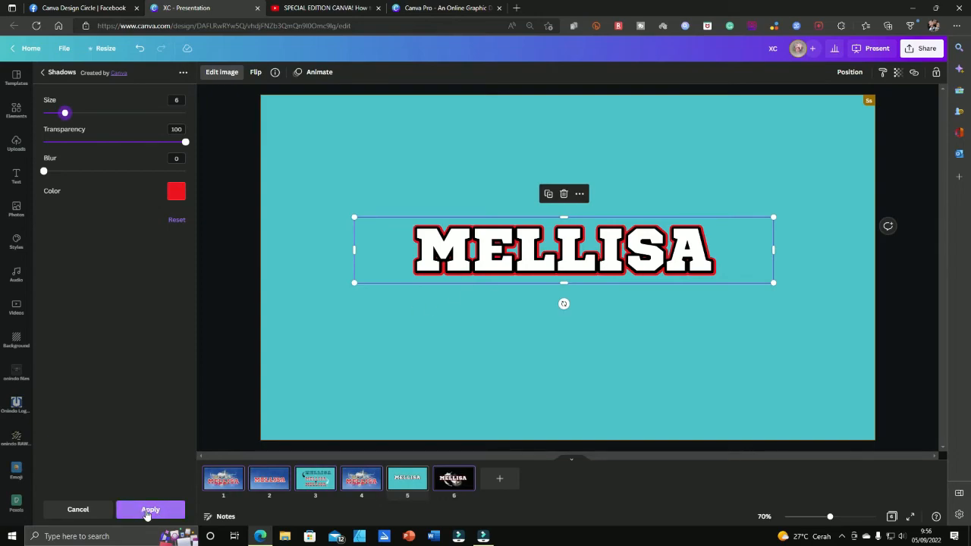
left_click(150, 509)
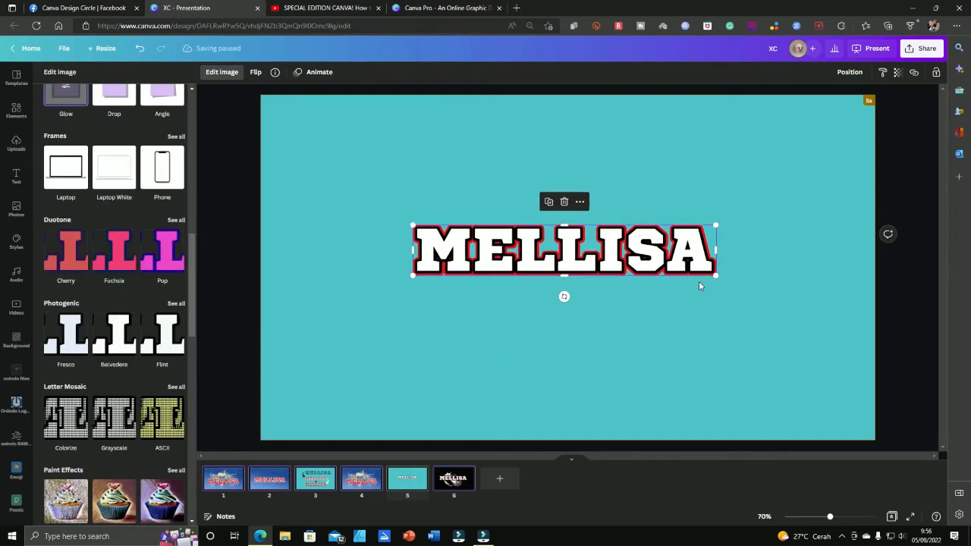
Enlarge the red-and-black outlined lettering on page 5 and move it back towards the page centre.
left_click_drag(715, 275, 802, 289)
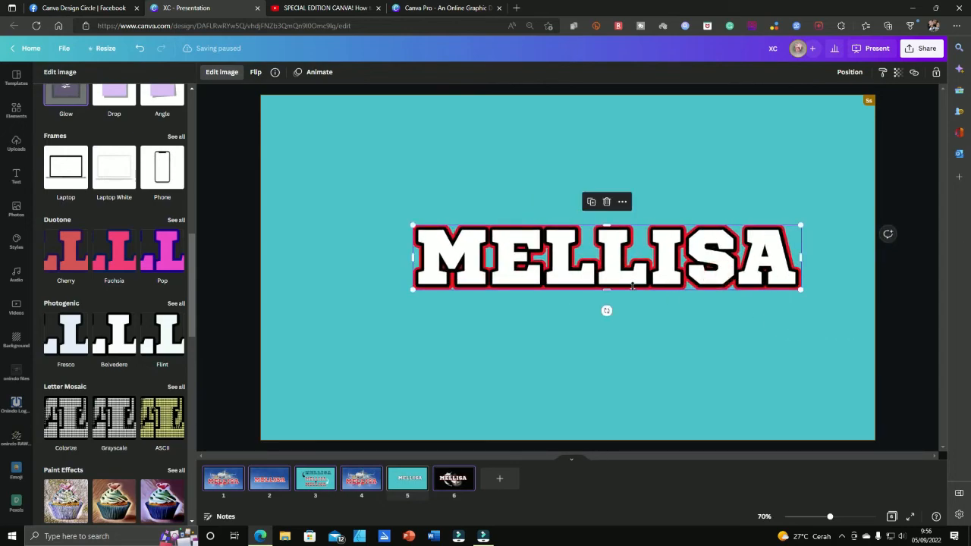
left_click_drag(603, 285, 547, 287)
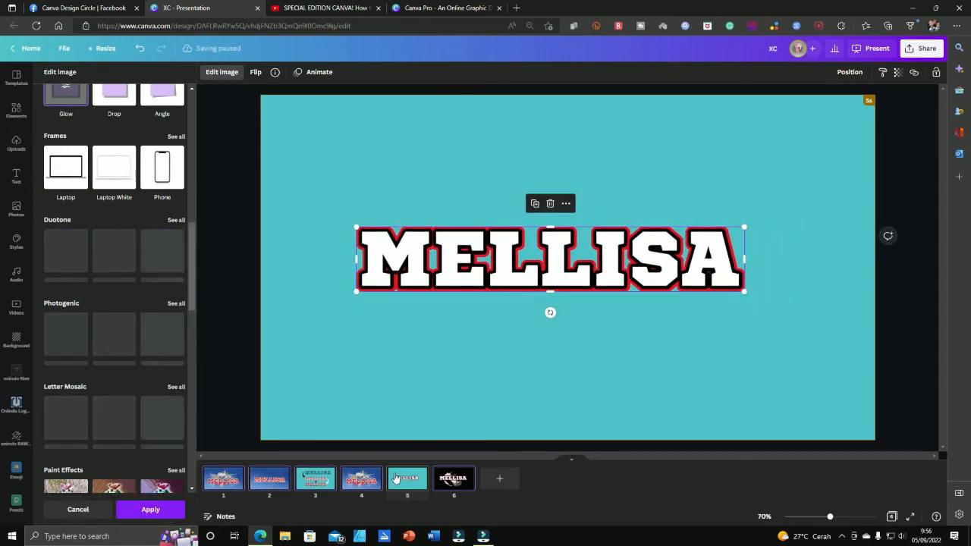
left_click(451, 484)
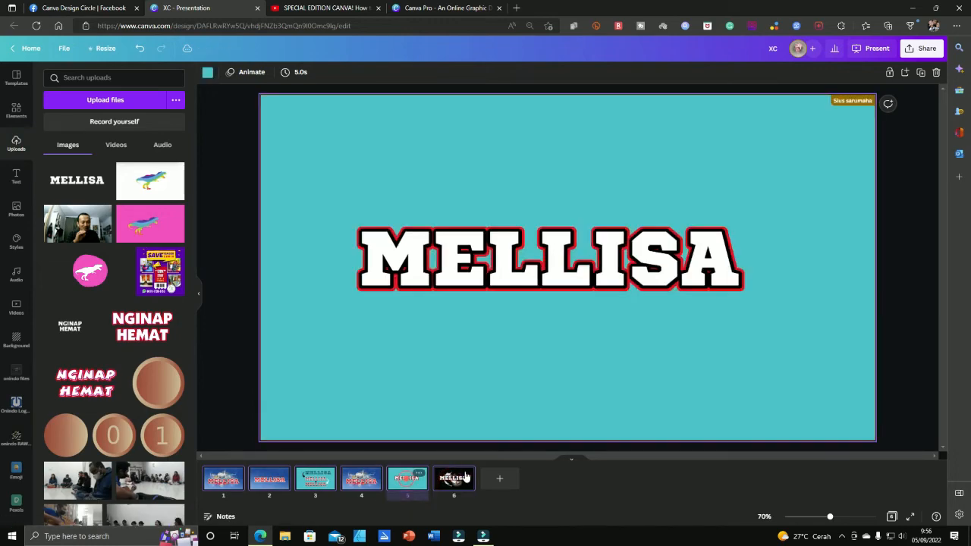
left_click(407, 483)
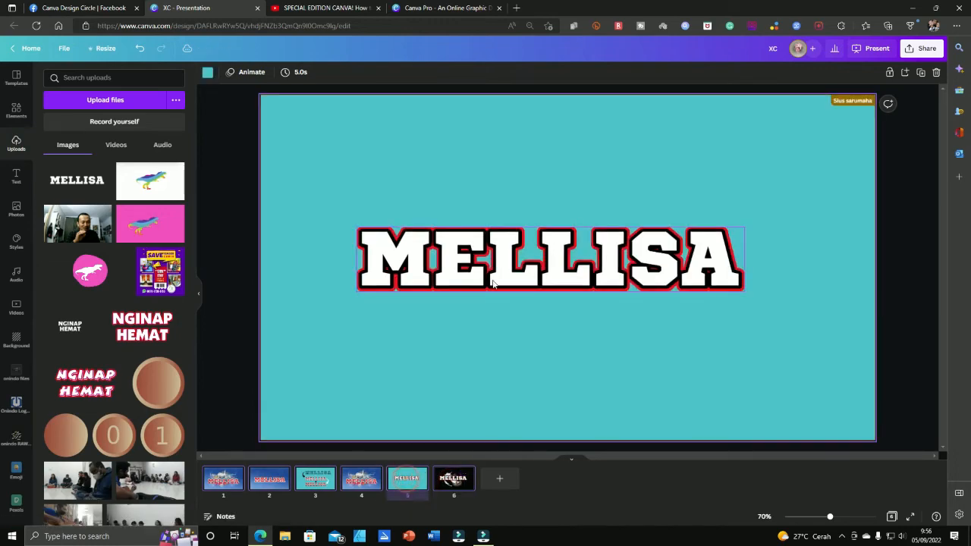
Try a third Glow shadow on the page 5 lettering in blue with blur 0, transparency 100 and size 8, and discard it.
left_click(399, 243)
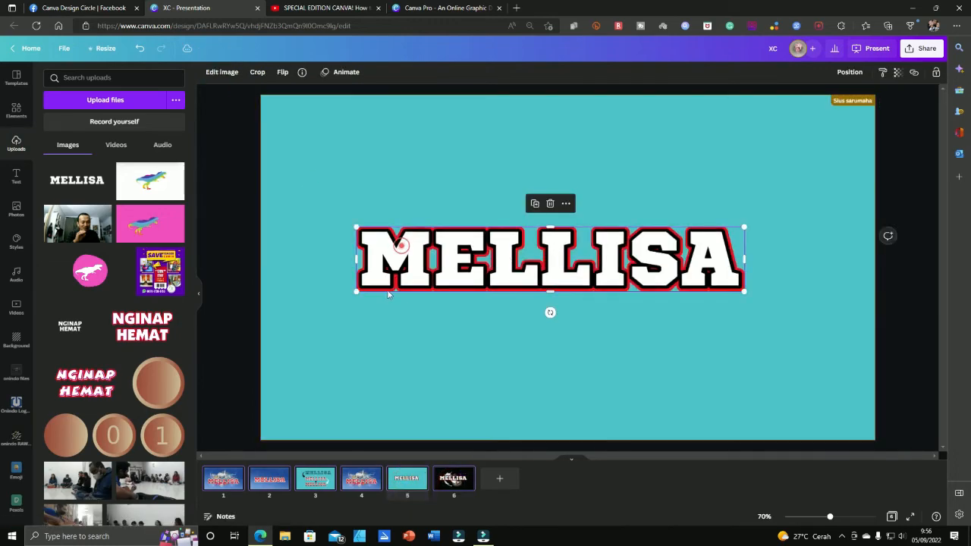
left_click(223, 72)
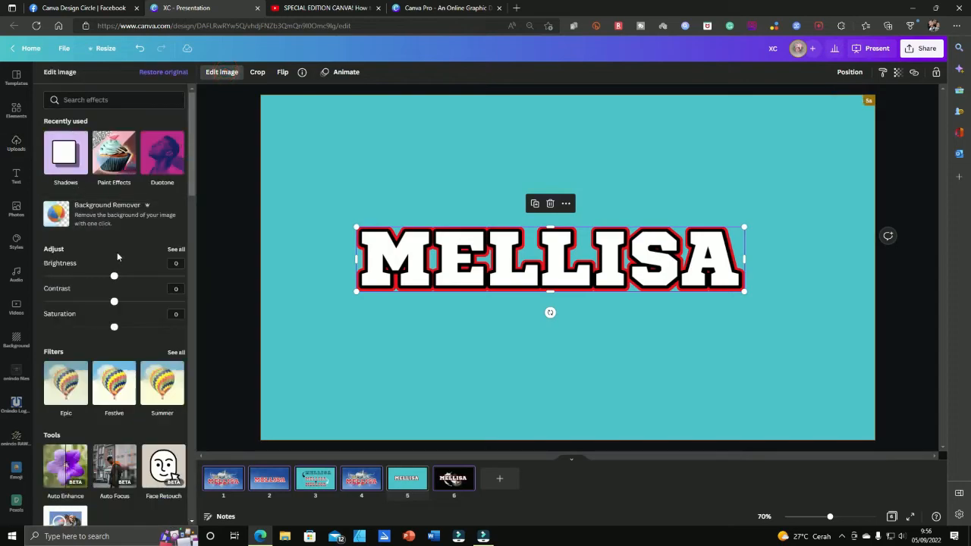
left_click(66, 154)
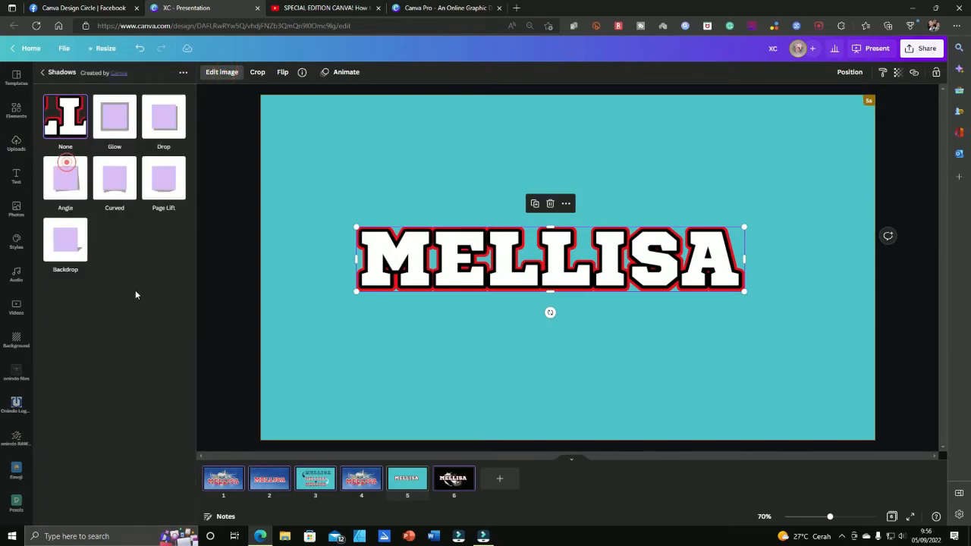
left_click(116, 122)
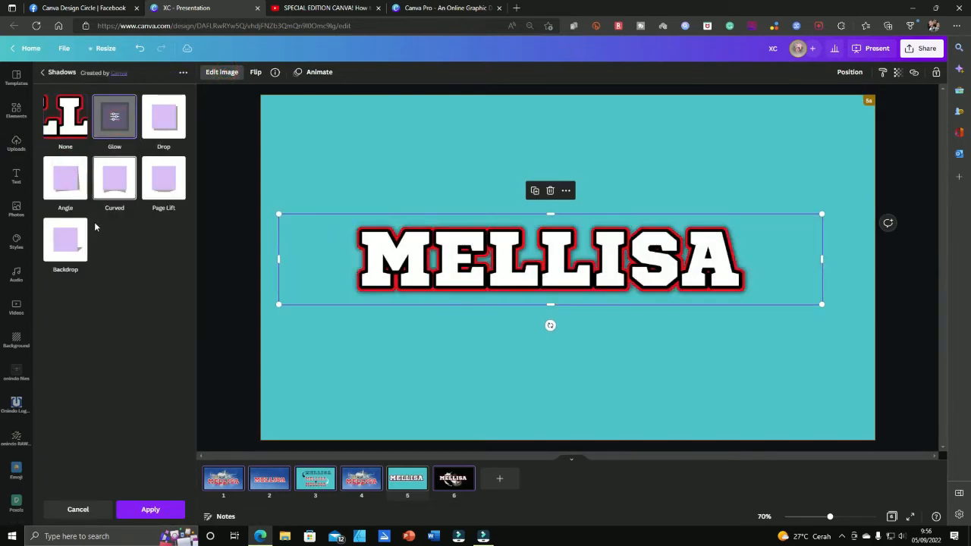
left_click(105, 118)
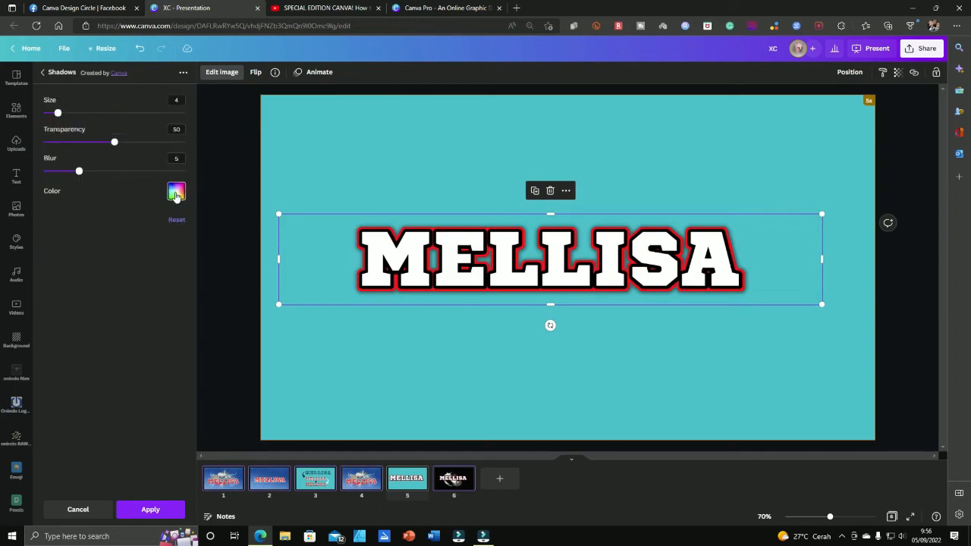
left_click(176, 192)
scroll(218, 307, "down", 1)
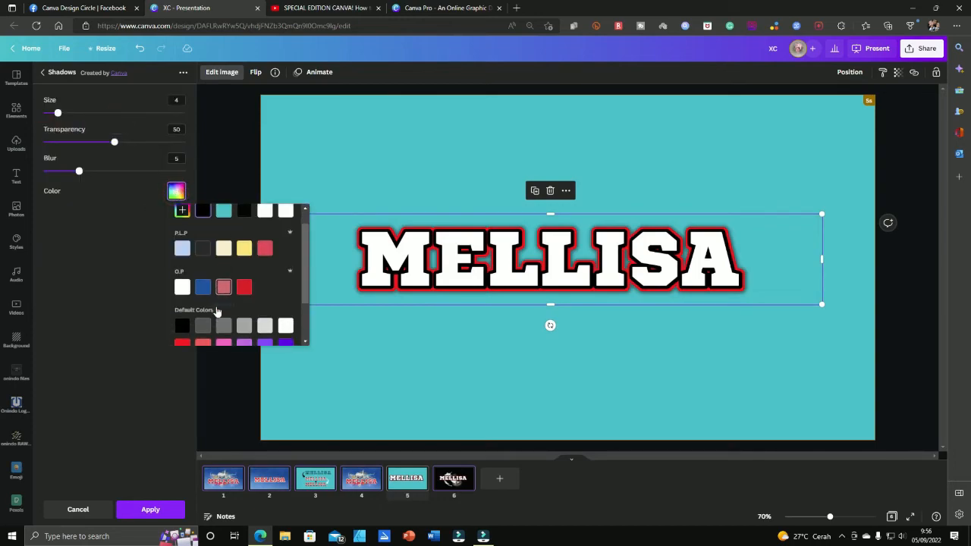
left_click(203, 287)
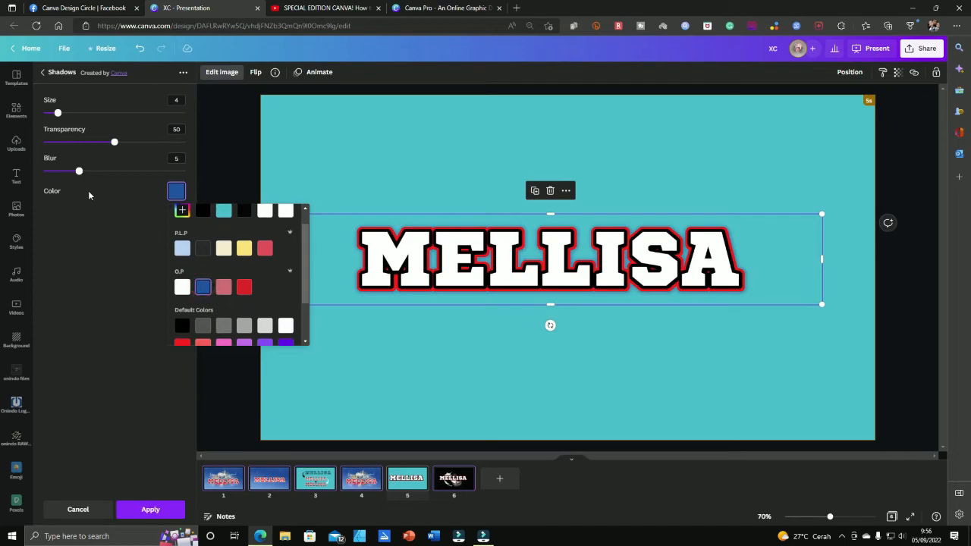
left_click_drag(78, 174, 5, 173)
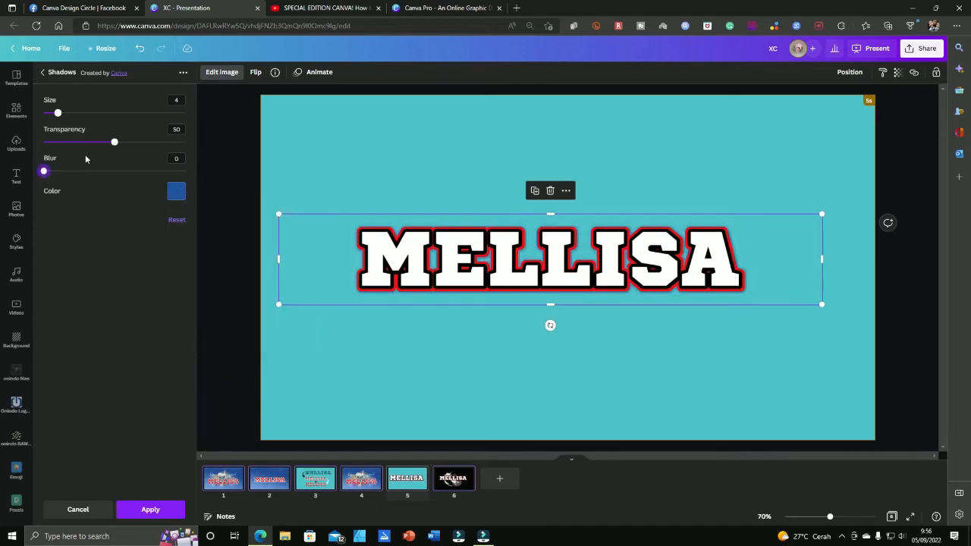
left_click_drag(116, 145, 226, 137)
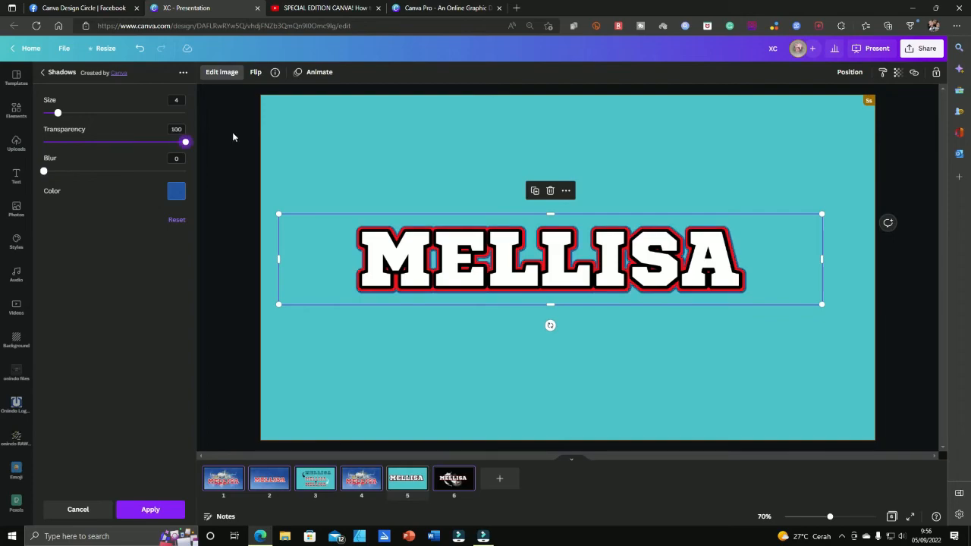
left_click_drag(59, 114, 73, 113)
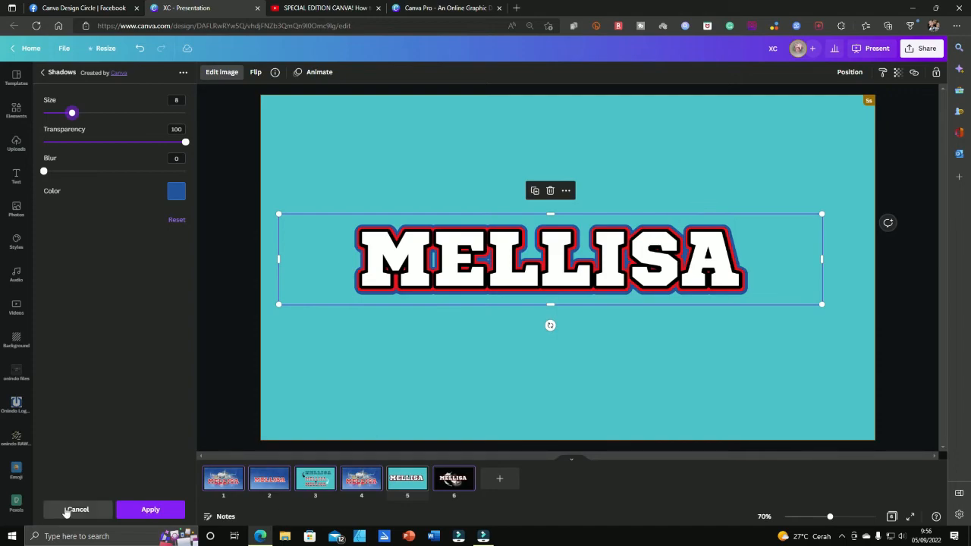
left_click(78, 509)
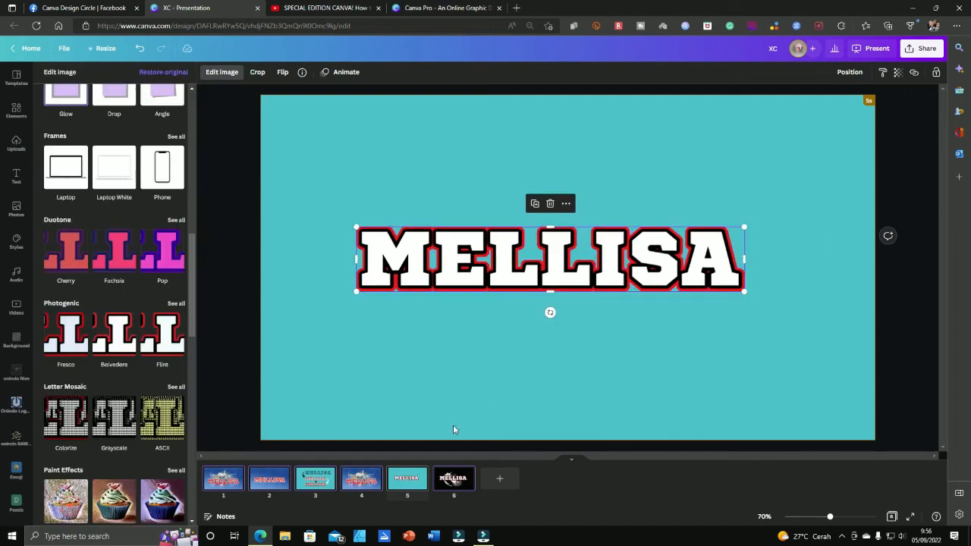
Move the finished lettering on page 6 slightly upward and return to page 5.
left_click(449, 479)
left_click_drag(461, 251, 477, 237)
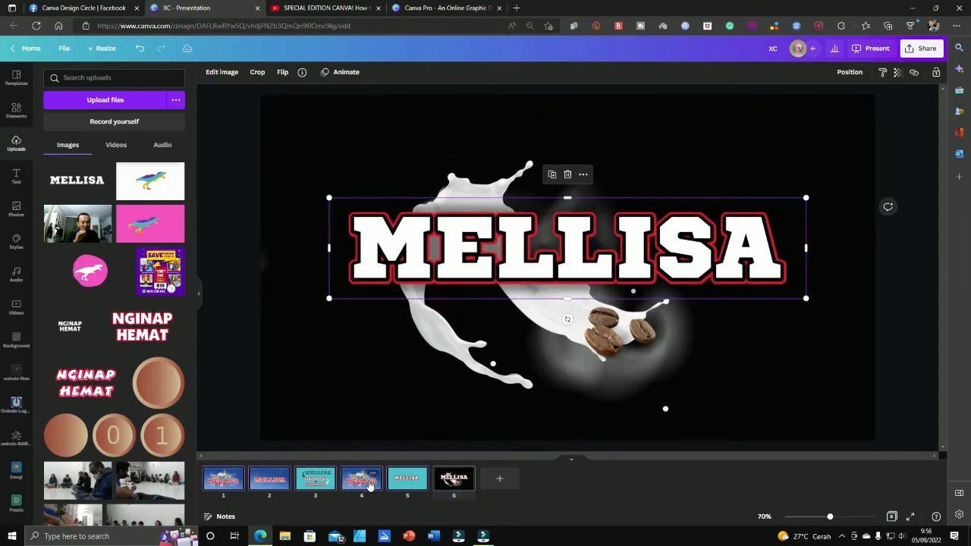
left_click(406, 480)
Try a Page Lift shadow on the page 5 lettering and replace it with a Curved shadow.
left_click(404, 260)
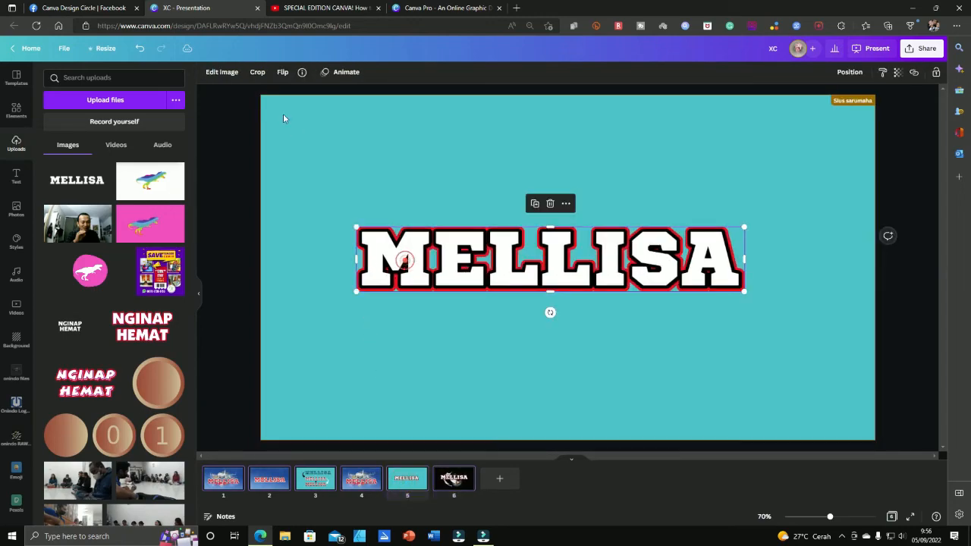
left_click(222, 72)
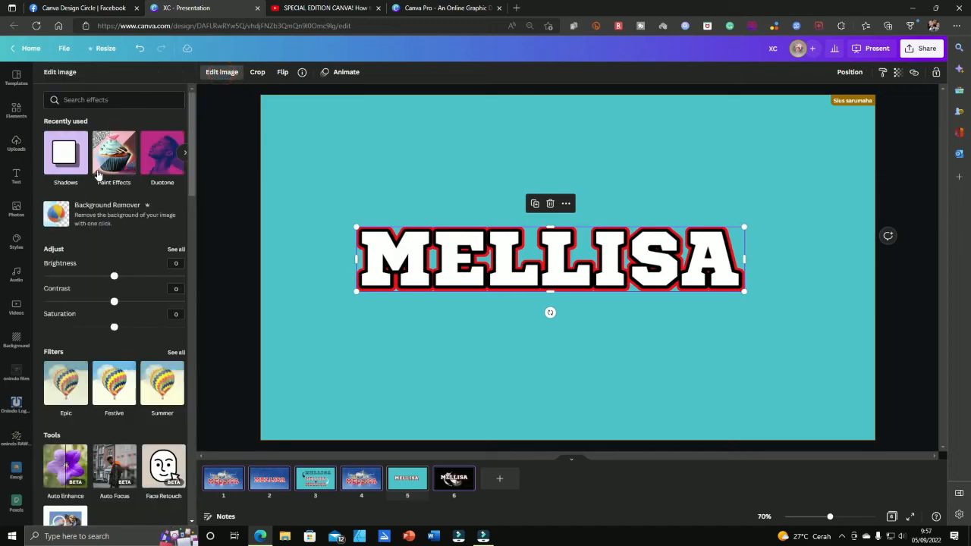
left_click(67, 154)
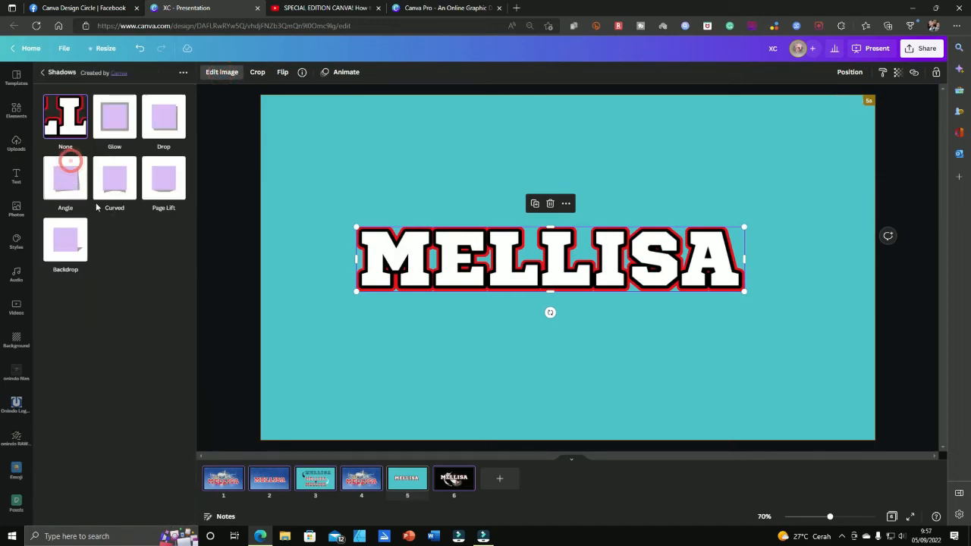
left_click(165, 191)
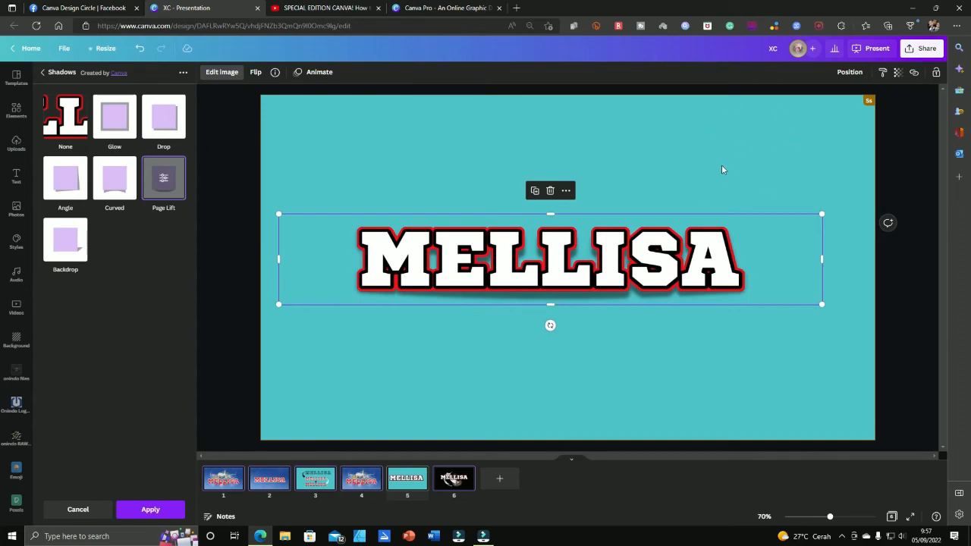
left_click(109, 182)
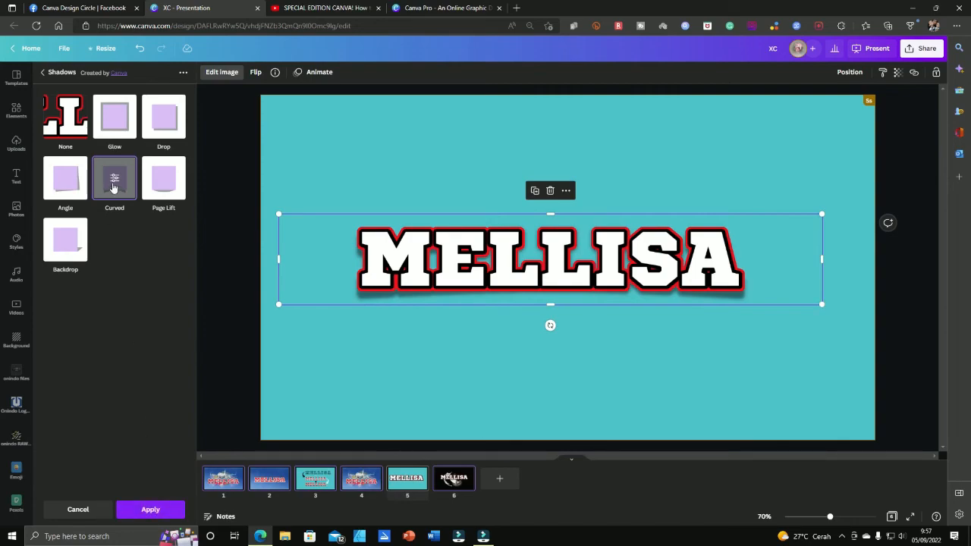
Set the Curved shadow's offset to 3 and blur to 10, apply it, and deselect the lettering.
left_click(113, 182)
left_click_drag(79, 142, 102, 149)
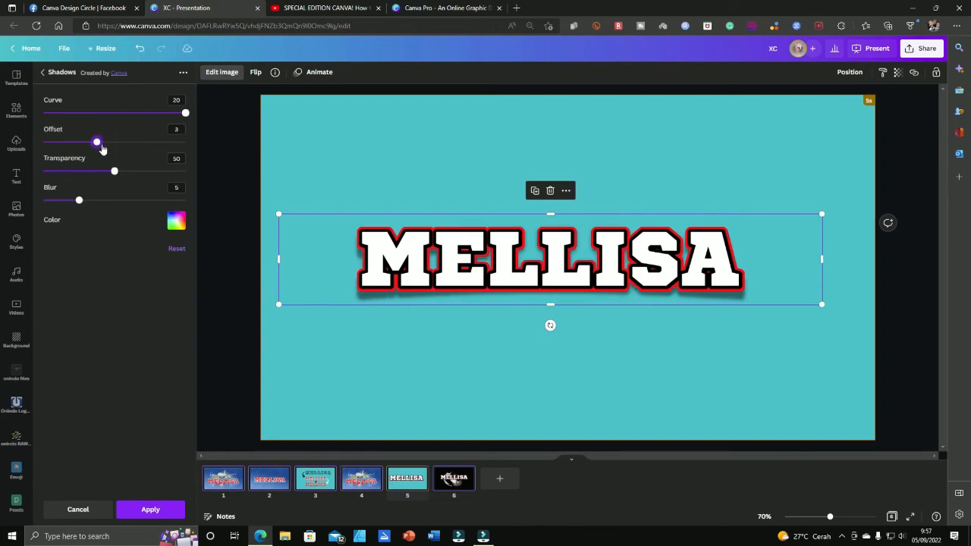
left_click_drag(79, 202, 113, 200)
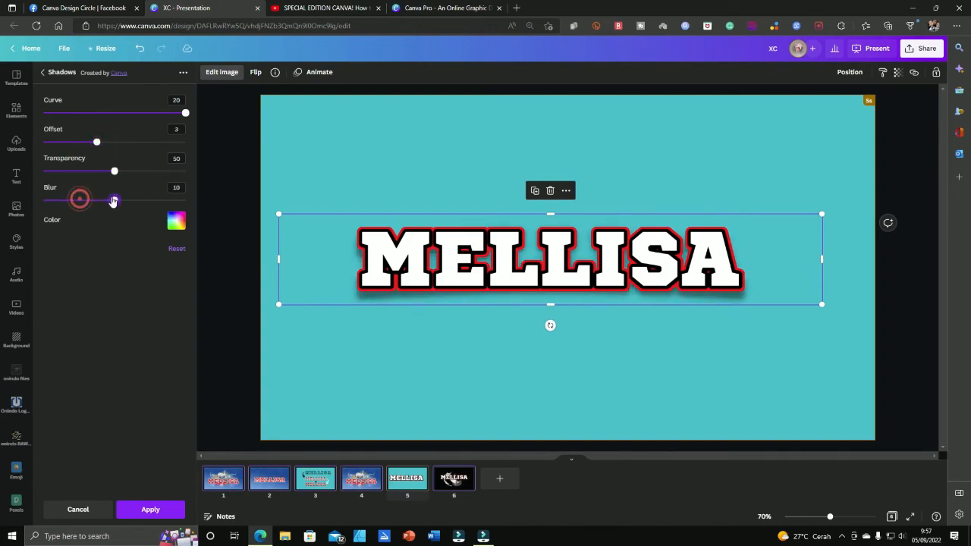
left_click(150, 510)
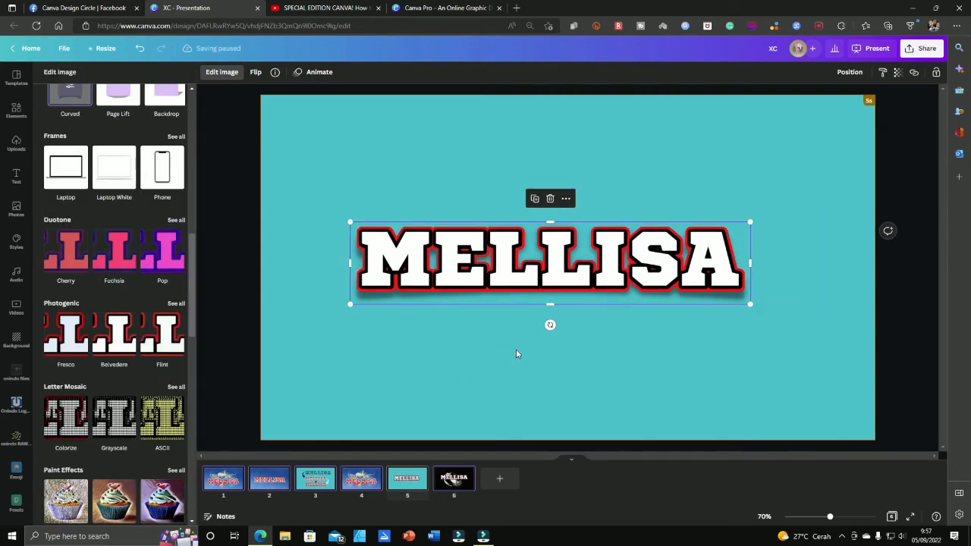
left_click(611, 364)
left_click(631, 380)
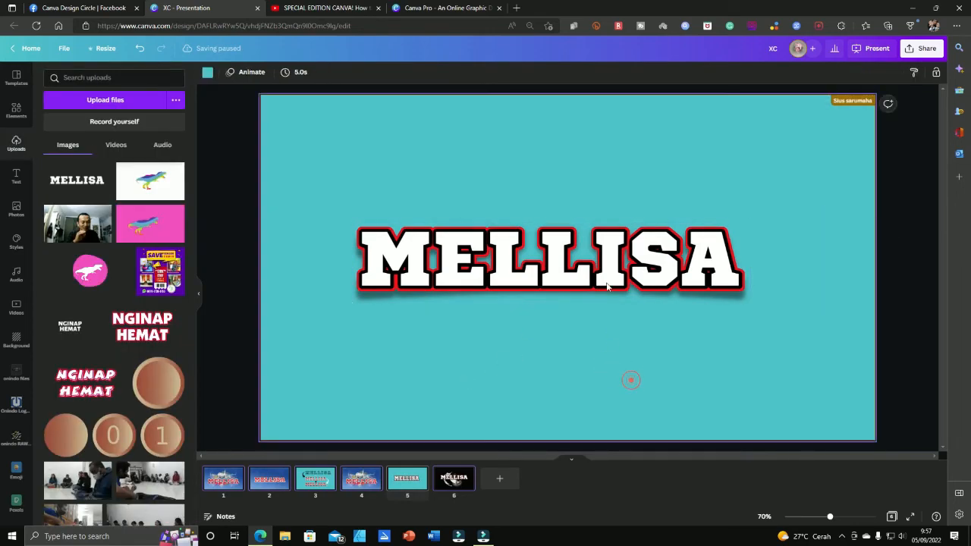
Enlarge the shadowed lettering on page 5, centre it horizontally, and open page 1.
left_click(581, 261)
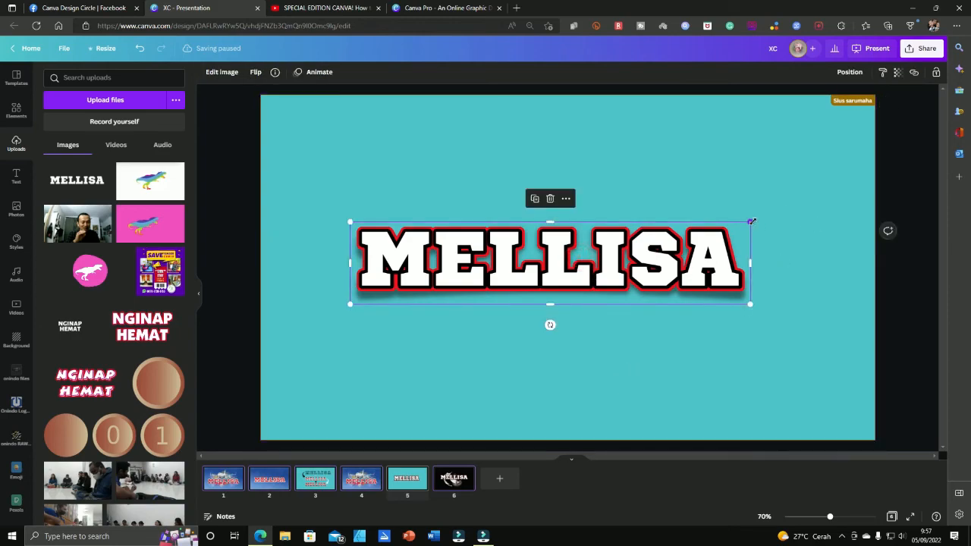
left_click_drag(752, 221, 827, 205)
left_click_drag(700, 249, 678, 254)
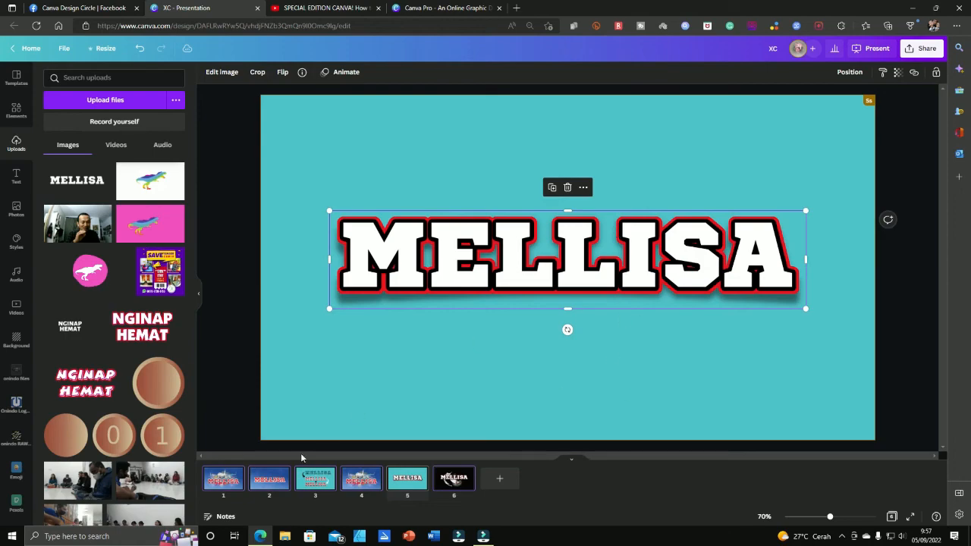
left_click(224, 485)
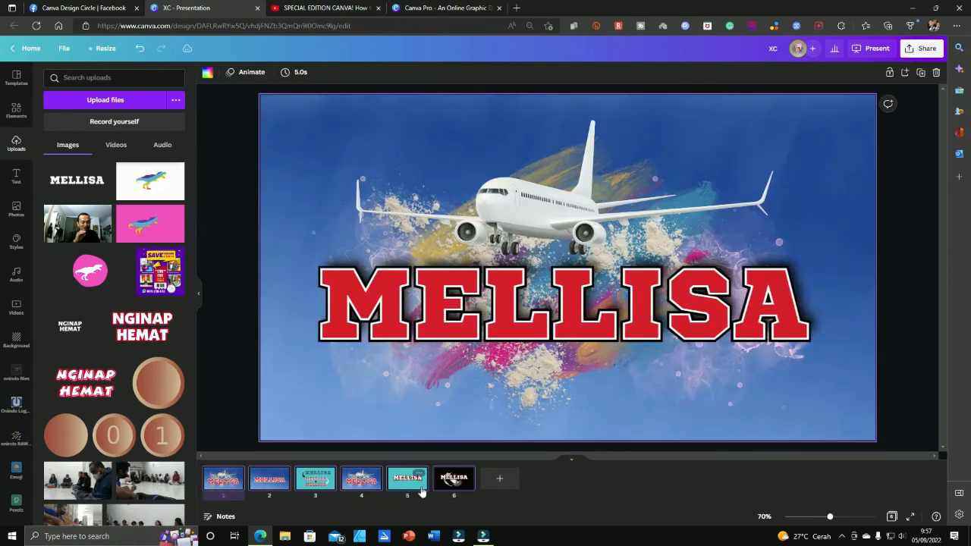
Compare the finished lettering on pages 1, 5 and 6 with the outline example in the Facebook group post.
left_click(449, 483)
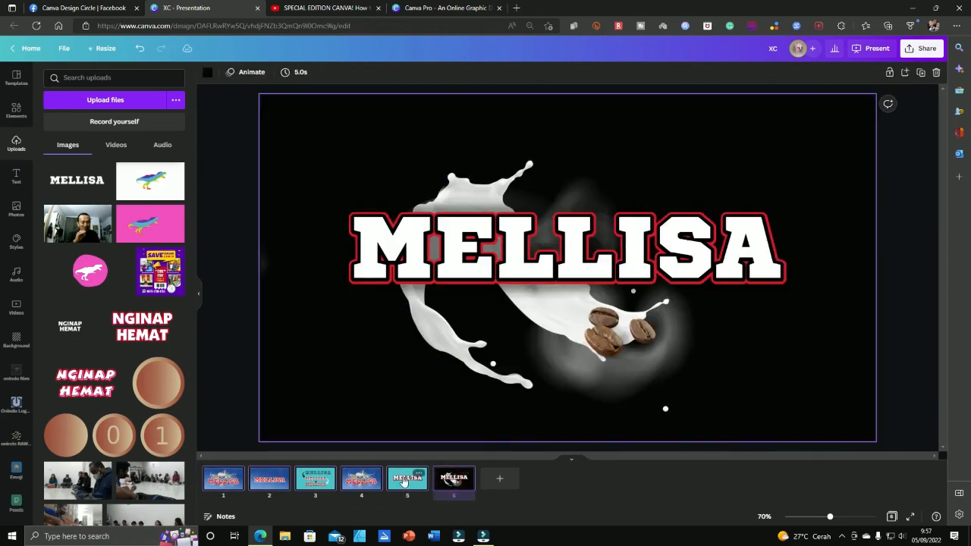
left_click(404, 483)
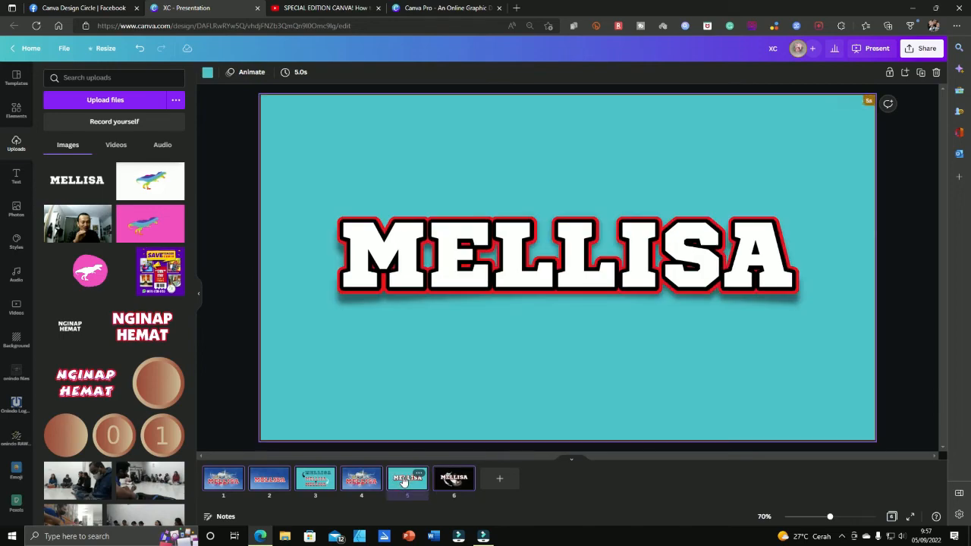
left_click(225, 484)
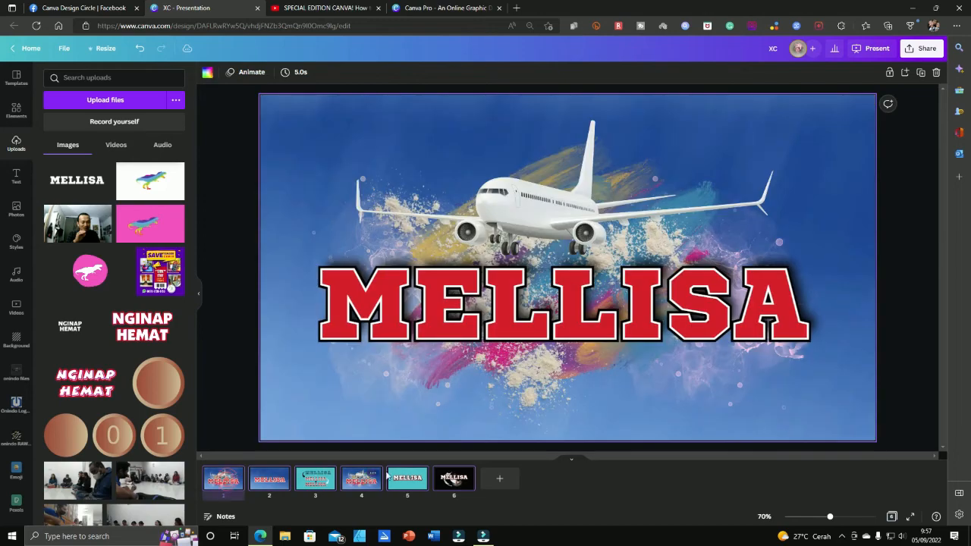
left_click(407, 478)
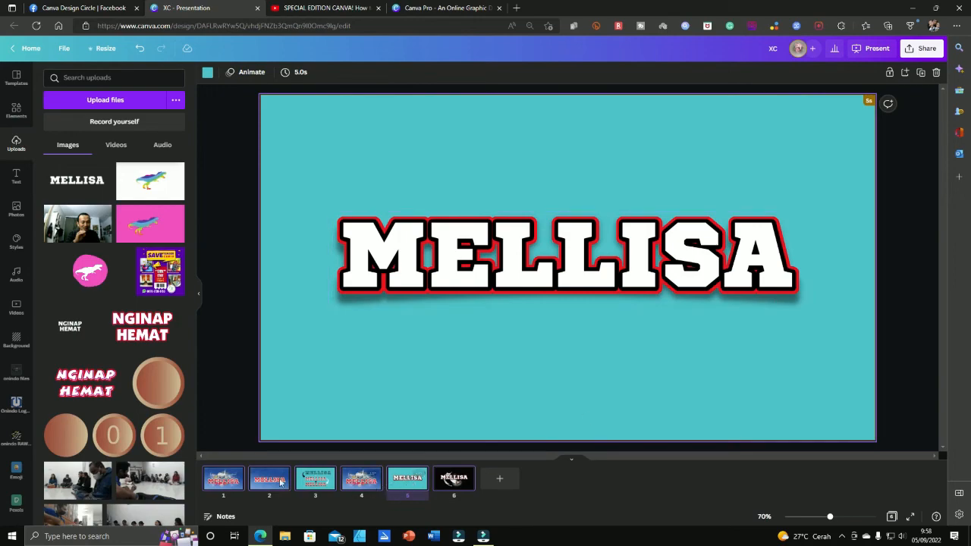
left_click(224, 485)
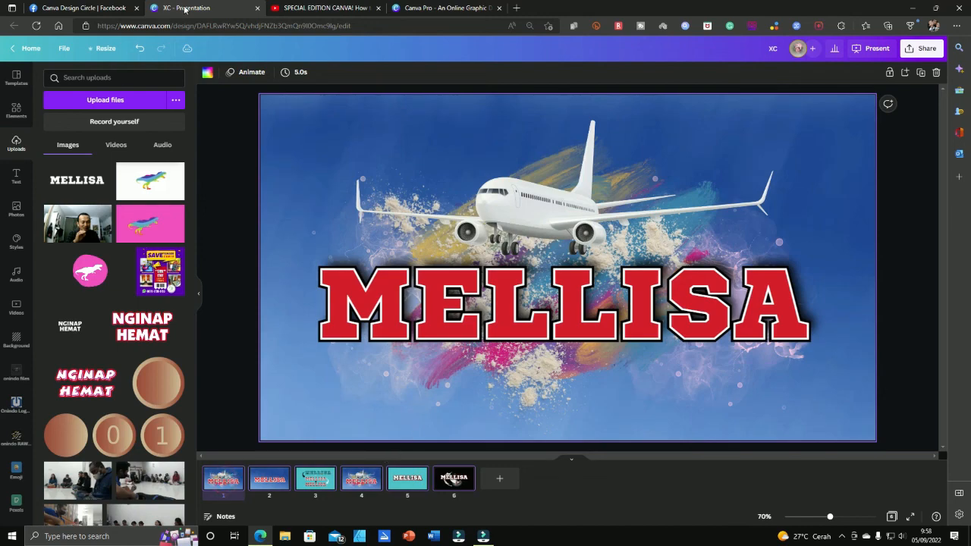
left_click(84, 7)
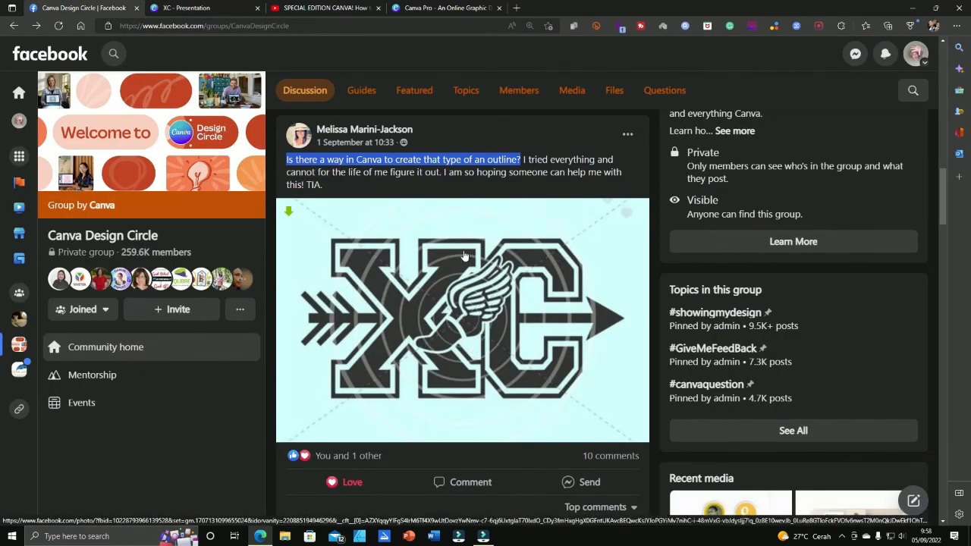
left_click(227, 8)
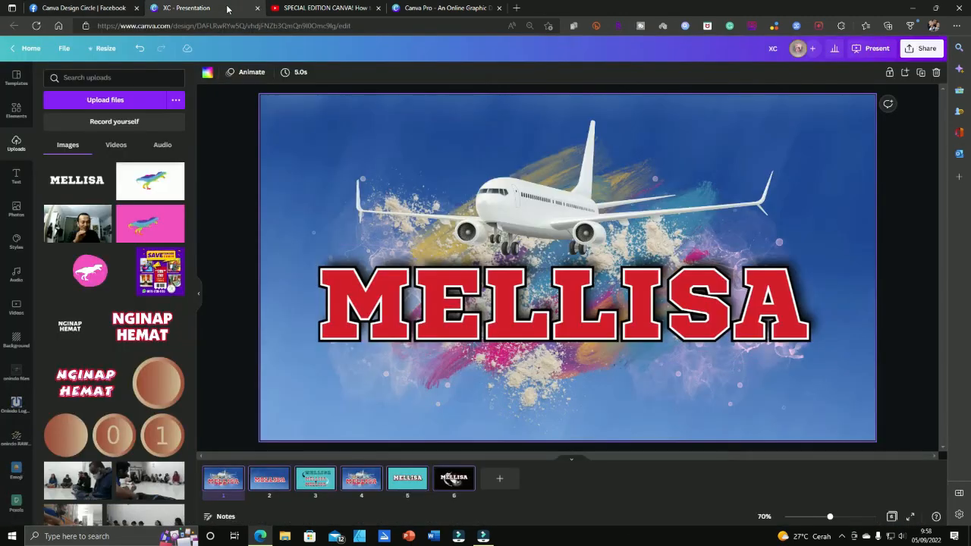
Slightly enlarge the shadowed lettering on page 5 and centre it on the page.
left_click(420, 484)
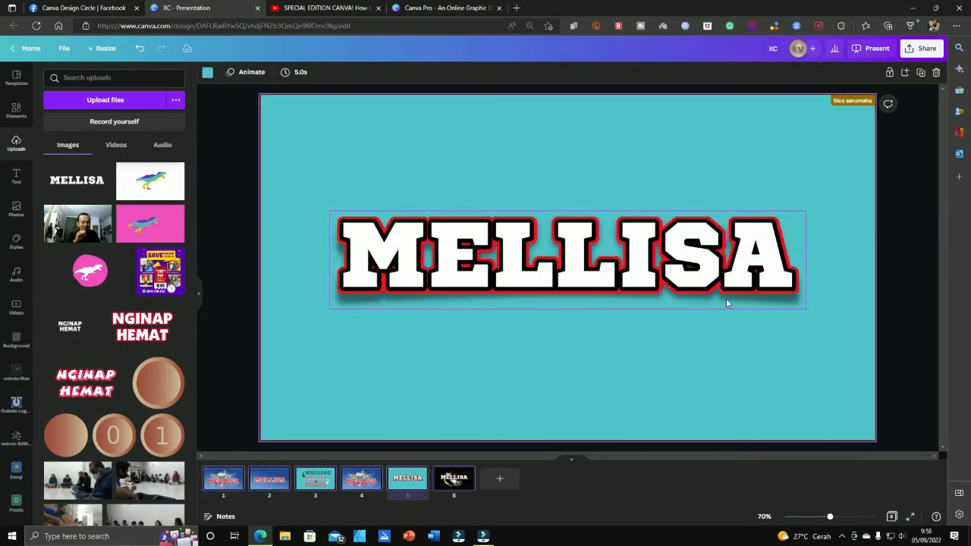
left_click(798, 302)
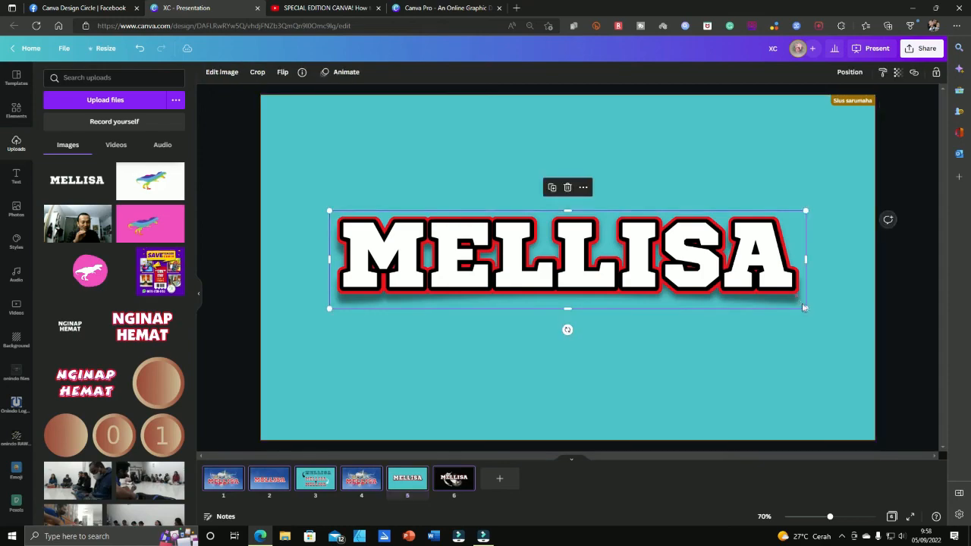
left_click_drag(804, 308, 835, 319)
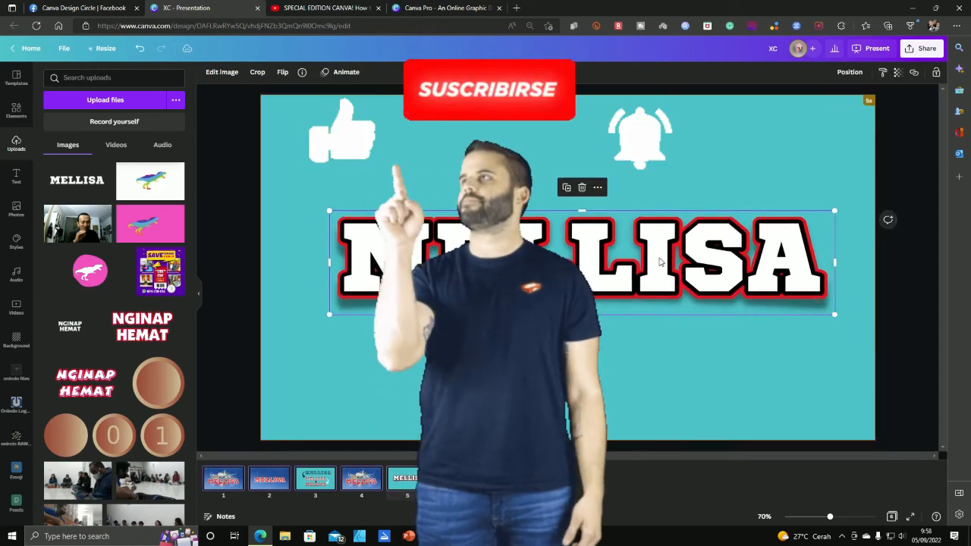
mouse_move(658, 263)
left_mouse_down()
mouse_move(643, 277)
mouse_move(647, 253)
mouse_move(646, 281)
mouse_move(642, 268)
left_mouse_up()
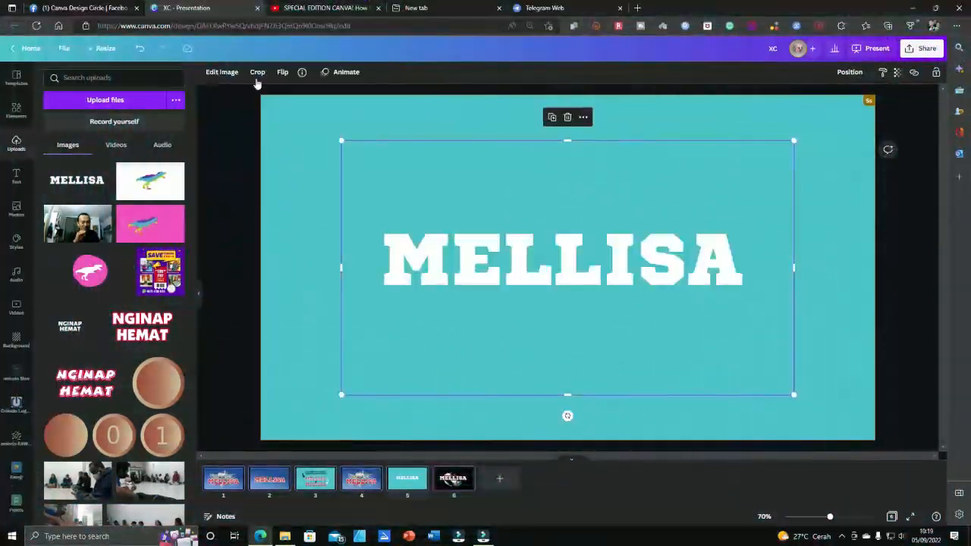
Add a black Glow shadow as an outline around the plain white lettering image on page 5.
left_click(217, 74)
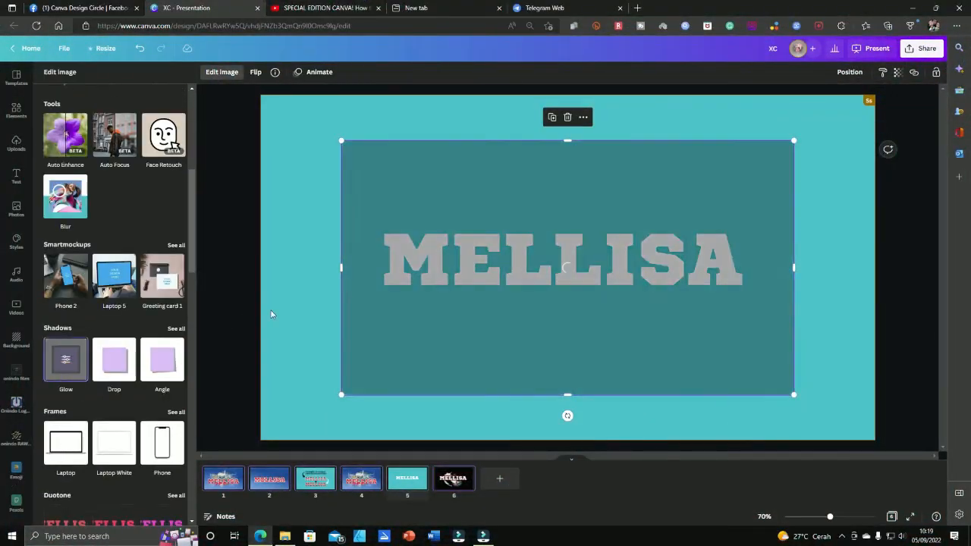
left_click(65, 359)
left_click_drag(59, 111, 71, 117)
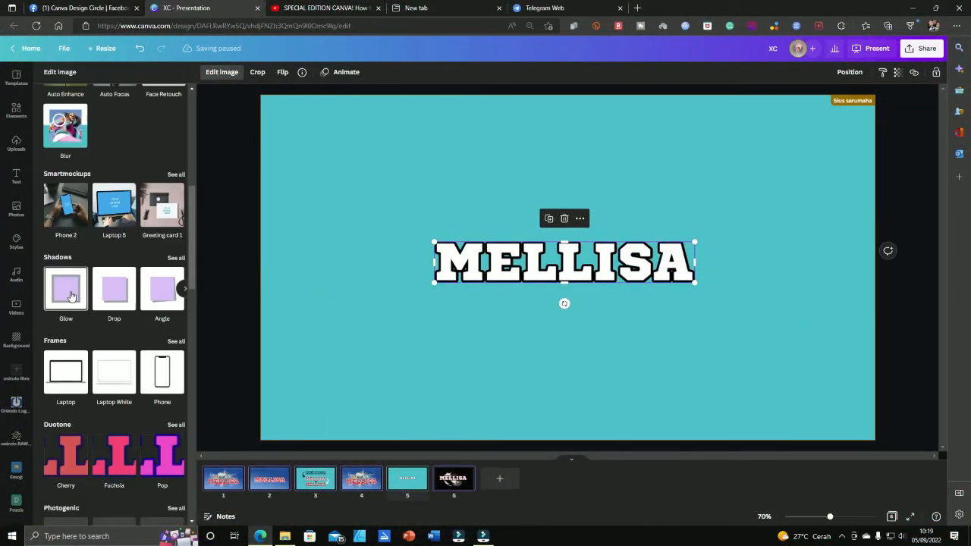
Add a hard-edged red Glow shadow around the black-outlined lettering and apply it.
left_click(72, 296)
left_click(68, 292)
left_click(175, 194)
left_click(182, 286)
left_click_drag(78, 171, 43, 171)
left_click_drag(115, 142, 185, 142)
left_click_drag(57, 113, 61, 115)
left_click(150, 509)
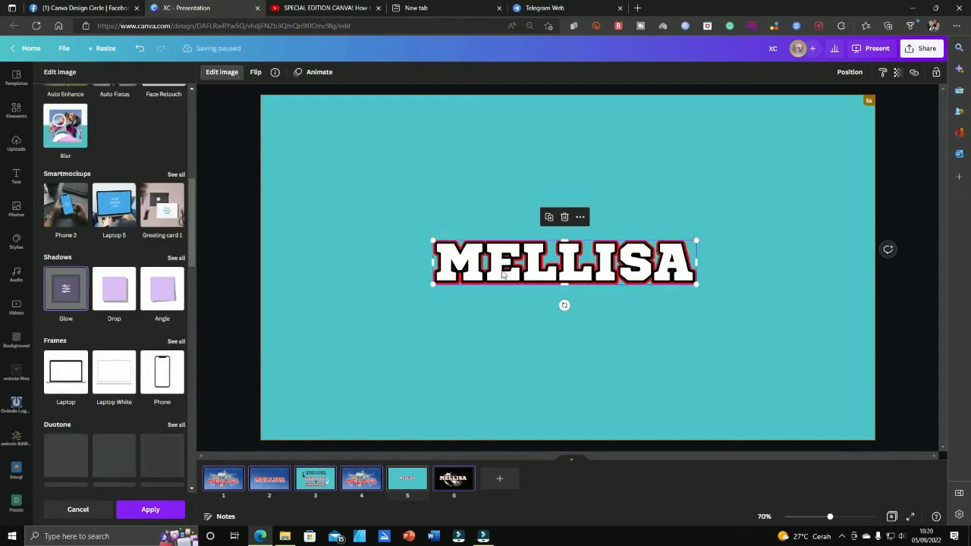
Enlarge the double-outlined lettering and centre it on page 5.
left_click_drag(433, 284, 401, 291)
left_click_drag(698, 240, 738, 235)
left_click(638, 340)
left_click_drag(534, 270, 531, 275)
Add a Curved shadow to the double-outlined lettering and apply it.
left_click(232, 71)
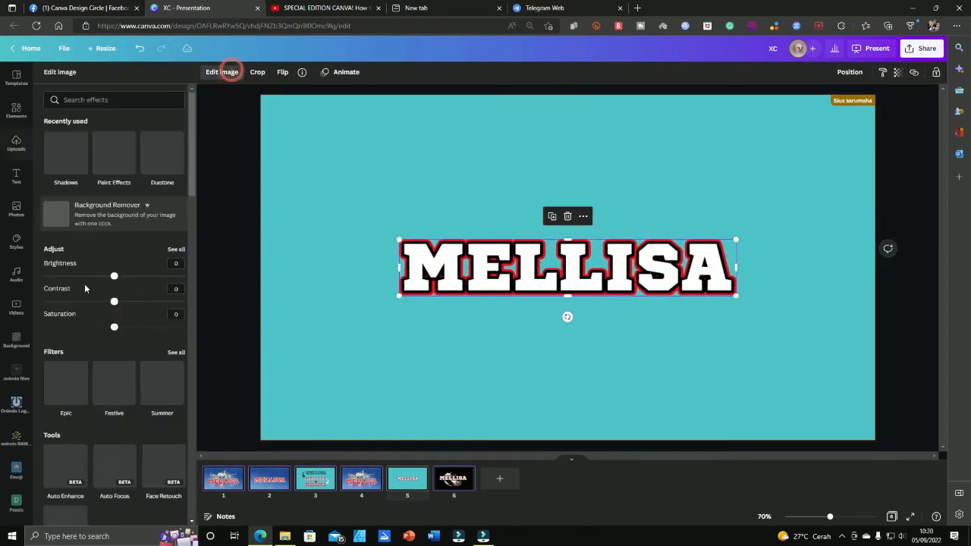
left_click(65, 152)
left_click(115, 182)
left_click(151, 510)
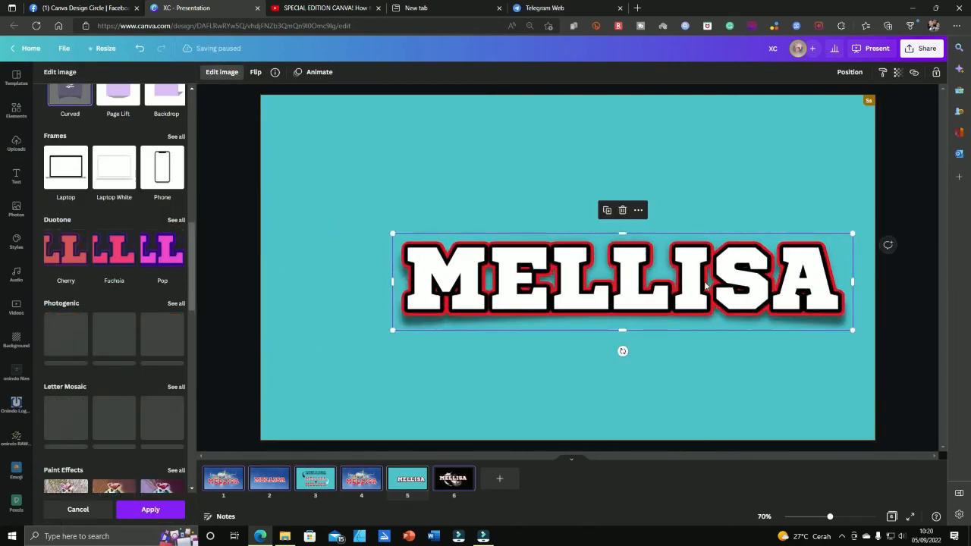
Move the lettering with its curved shadow to the centre of page 5.
left_click_drag(706, 286, 651, 298)
left_click(222, 72)
left_click_drag(522, 291, 522, 267)
Search the photos for "canva", add the paint-covered portrait of a woman and send it behind the lettering.
left_click(15, 209)
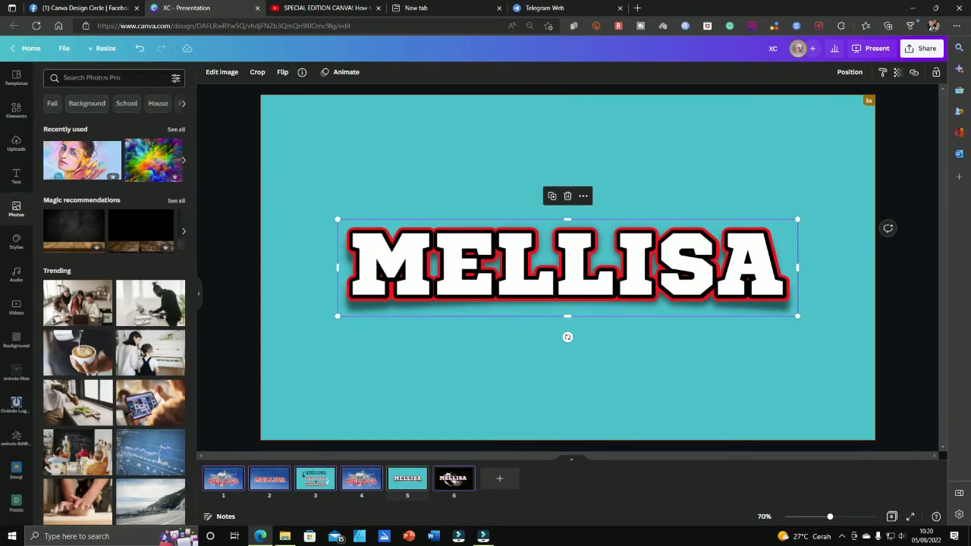
left_click(104, 78)
type("canva")
key("Return")
left_click(114, 322)
left_click(855, 74)
left_click(818, 101)
Move the lettering over the portrait's lower edge and enlarge it to about the portrait's full width.
left_click_drag(751, 260, 697, 362)
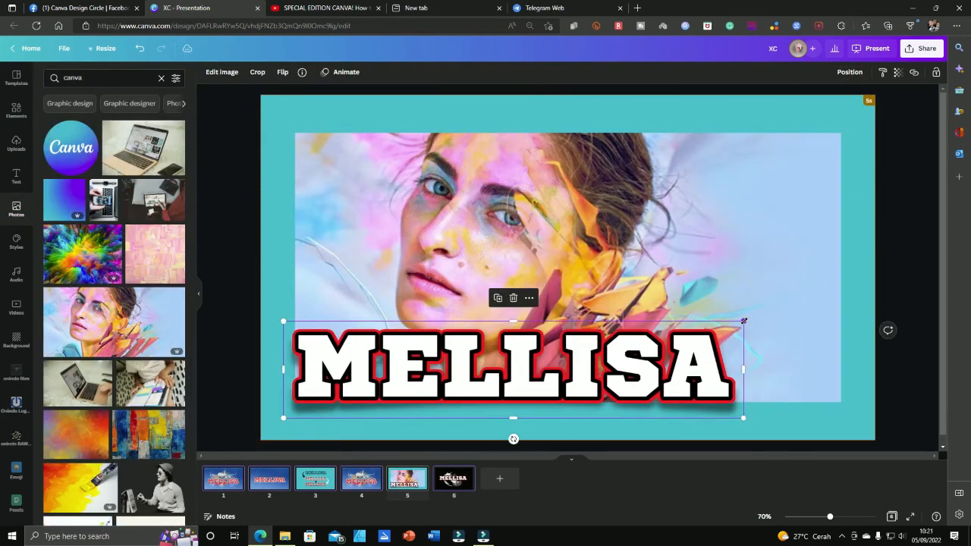
left_click_drag(744, 321, 857, 297)
left_click_drag(774, 325, 774, 332)
Search the photos for "100%" and look through the images.
left_click(804, 195)
double_click(86, 79)
type("100%")
key("Return")
scroll(95, 359, "down", 3)
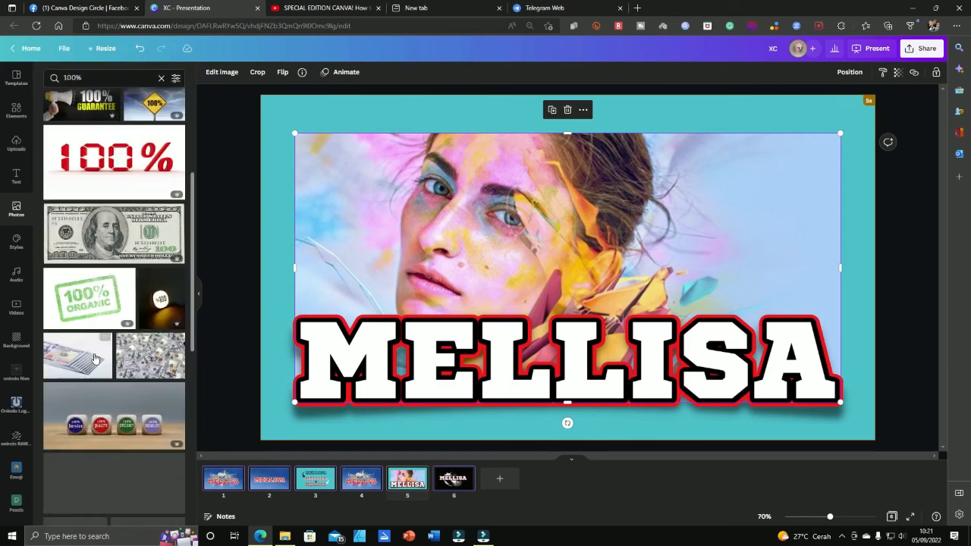
Search the elements for "100%", add the slanted red 3D 100% graphic and place it beside the woman's hair.
left_click(16, 110)
double_click(73, 78)
type("100%")
key("Return")
scroll(65, 271, "down", 5)
left_click(65, 295)
left_click_drag(831, 126, 389, 363)
left_click_drag(346, 386, 646, 210)
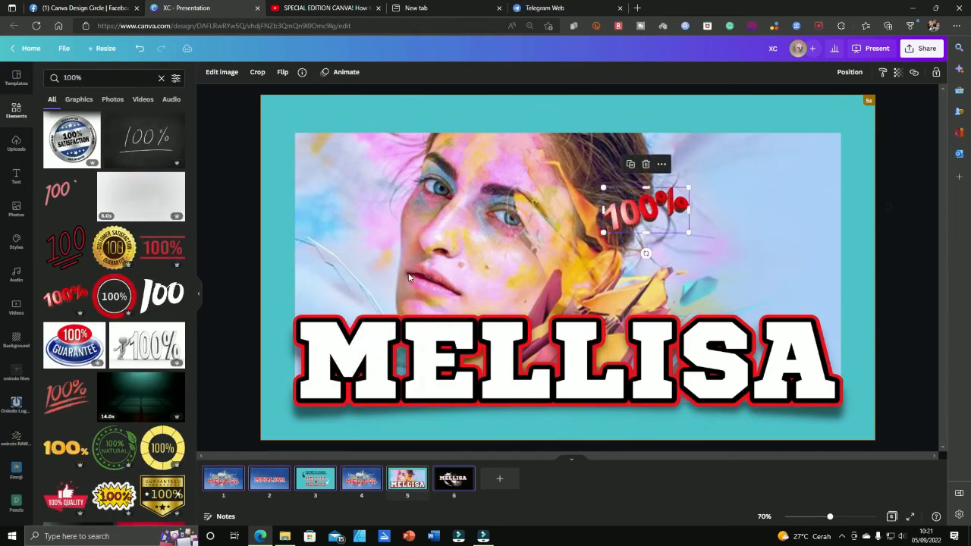
Search the elements for "canva", add the round Canva logo and place it above the lettering beside the face.
triple_click(72, 78)
type("canva")
key("Return")
left_click(65, 164)
left_click_drag(567, 268, 629, 264)
Move the 100% graphic onto the upper part of the Canva logo and bring it forward.
left_click_drag(647, 211, 647, 252)
left_click(850, 72)
left_click(736, 99)
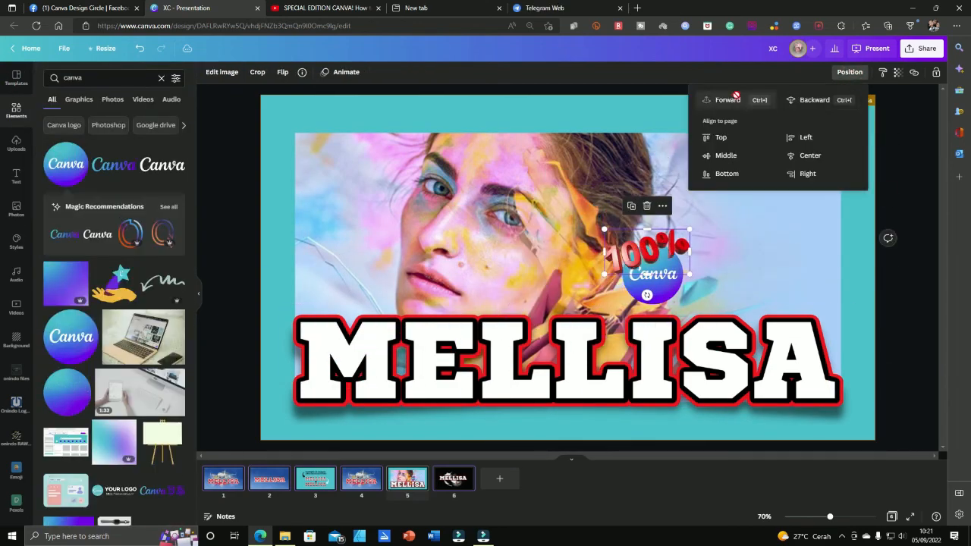
Enlarge the 100% graphic and Canva logo together and reposition them above the lettering.
left_click(656, 288, "shift")
left_click_drag(690, 229, 766, 161)
left_click_drag(721, 229, 678, 234)
Try a blue background colour on page 5 and replace it with teal.
left_click(874, 226)
scroll(814, 220, "down", 1)
left_click(207, 73)
left_click(81, 252)
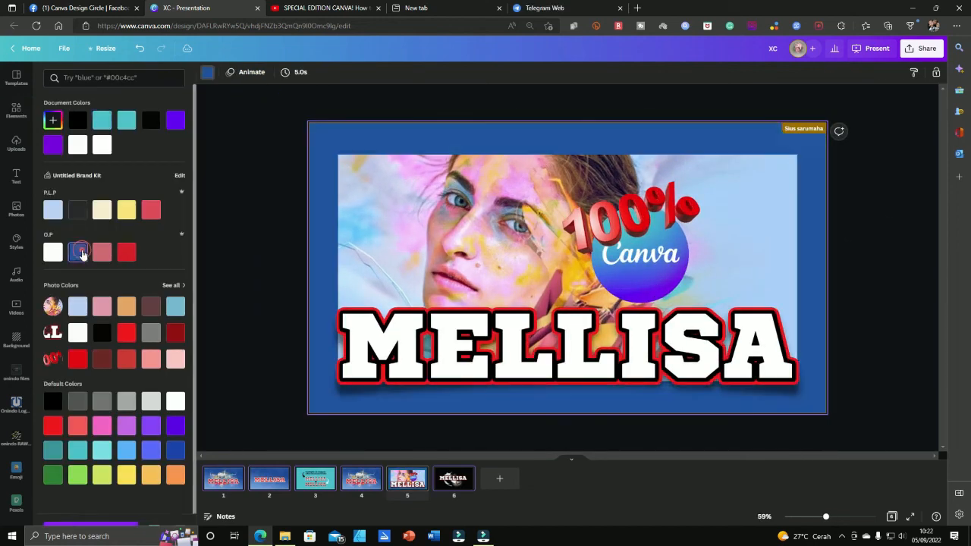
left_click(123, 120)
Set the blue-to-purple gradient image from the elements as the background of page 5.
left_click(16, 111)
left_click(865, 266)
scroll(865, 265, "down", 1)
left_click_drag(71, 281, 776, 323)
left_click(862, 331)
Search the elements for "gradient" and add the fading purple gradient rectangle to page 5.
left_click(745, 222)
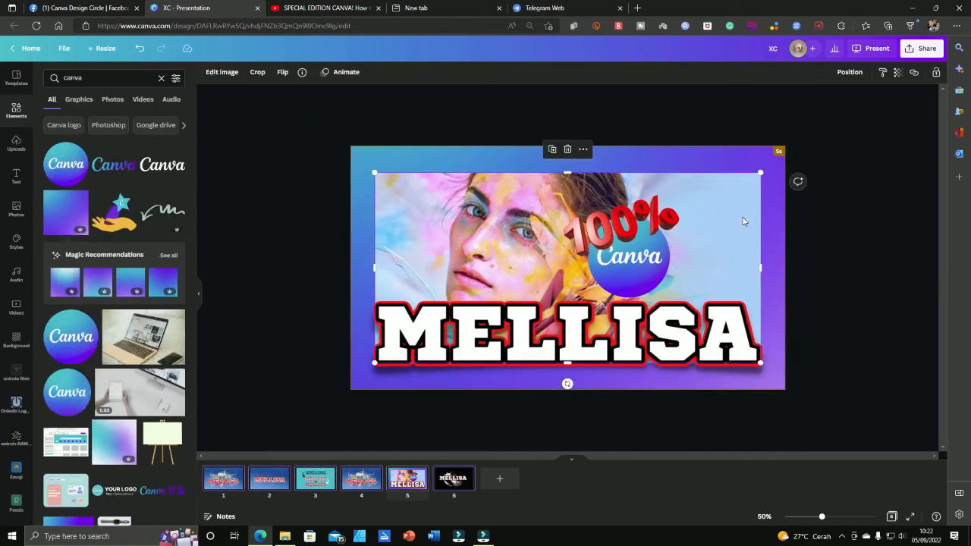
scroll(66, 395, "down", 5)
scroll(67, 395, "up", 5)
triple_click(74, 78)
type("gradient")
key("Return")
scroll(162, 397, "down", 5)
left_click(163, 318)
Rotate the purple gradient by a quarter turn and enlarge it to cover the whole page.
left_click_drag(567, 338, 419, 344)
left_click_drag(448, 291, 874, 125)
left_click_drag(804, 173, 804, 167)
Send the purple gradient backward three levels in the layer order.
left_click(861, 75)
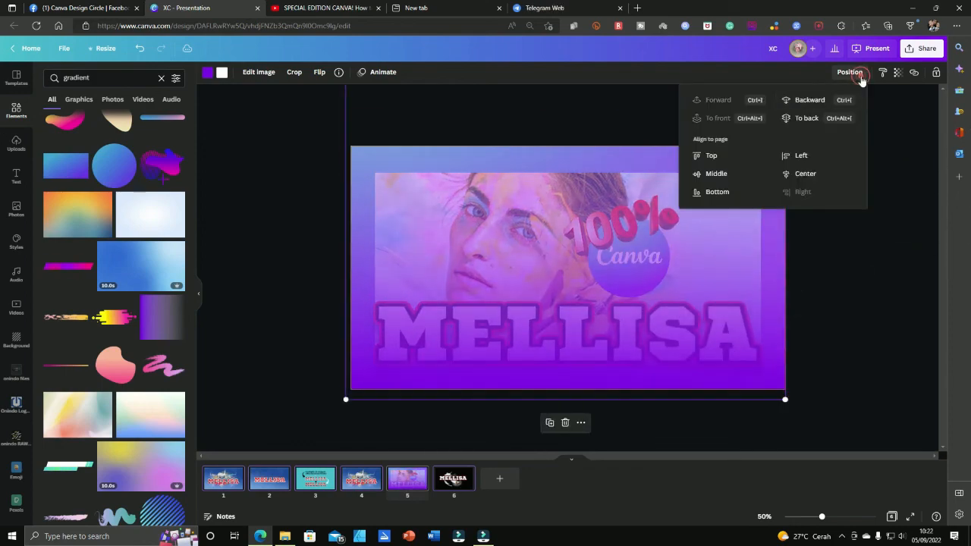
left_click(809, 100)
left_click(809, 101)
left_click(810, 100)
Stretch the purple gradient beyond the page edges, shift it downward and readjust its layer order.
left_click_drag(346, 400, 327, 418)
left_click_drag(786, 419, 807, 439)
left_click_drag(781, 175, 780, 223)
left_click(850, 72)
left_click(810, 101)
left_click(718, 100)
Move the purple gradient upward, lower its opacity, and delete it from the page.
scroll(866, 305, "down", 2)
left_click_drag(688, 377, 692, 327)
left_click(898, 73)
left_click_drag(893, 109, 843, 110)
left_click_drag(701, 335, 845, 386)
key("Delete")
right_click(486, 265)
left_click(533, 409)
left_click(819, 119)
key("ctrl+z")
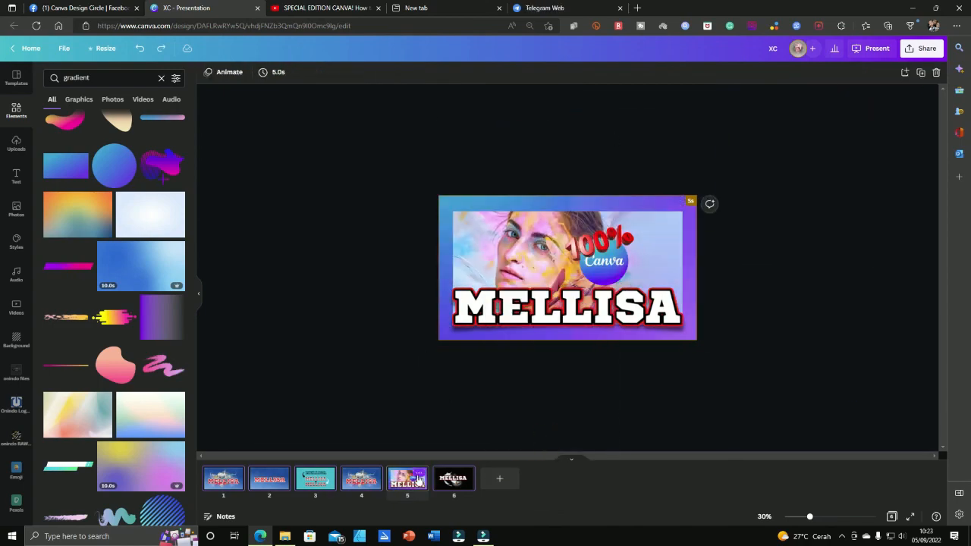
Move the page 6 elements slightly upward and apply a Cherry duotone at minimum intensity to the Canva logo.
left_click_drag(303, 195, 732, 360)
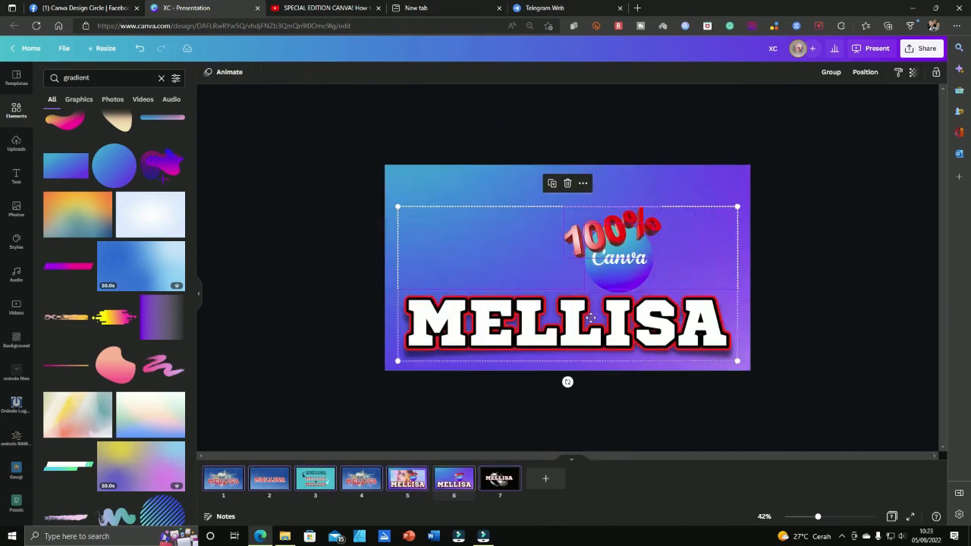
left_click(642, 245)
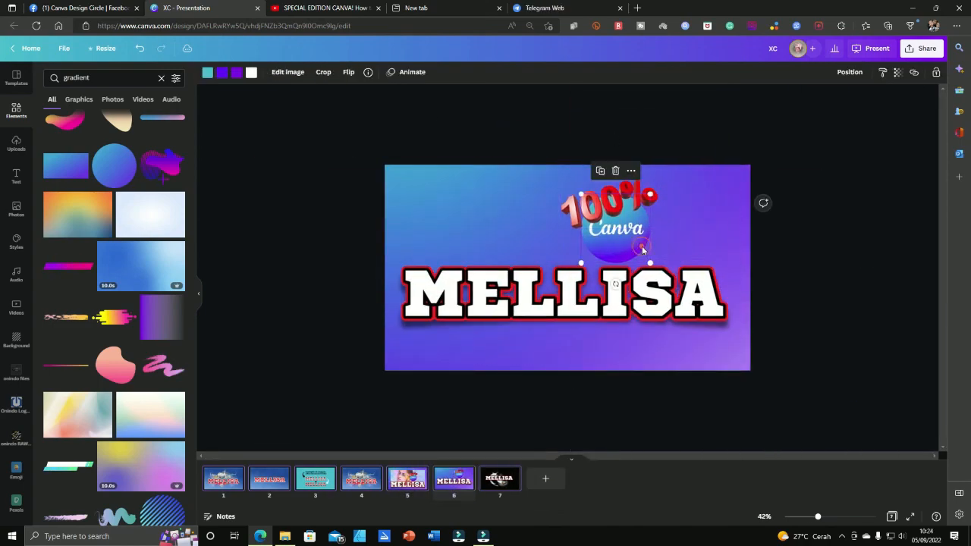
left_click(161, 79)
left_click(288, 73)
left_click(62, 192)
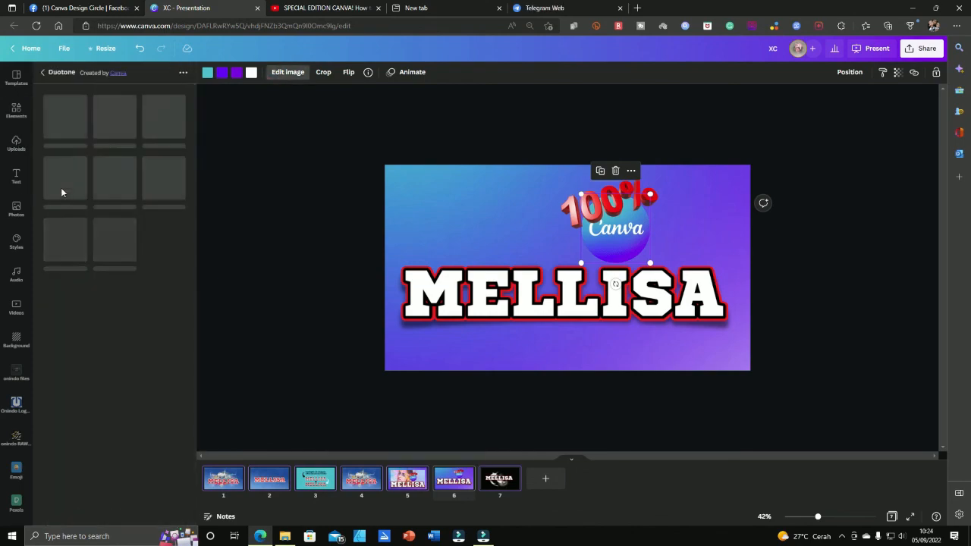
left_click(114, 119)
left_click_drag(184, 164, 43, 163)
left_click(152, 509)
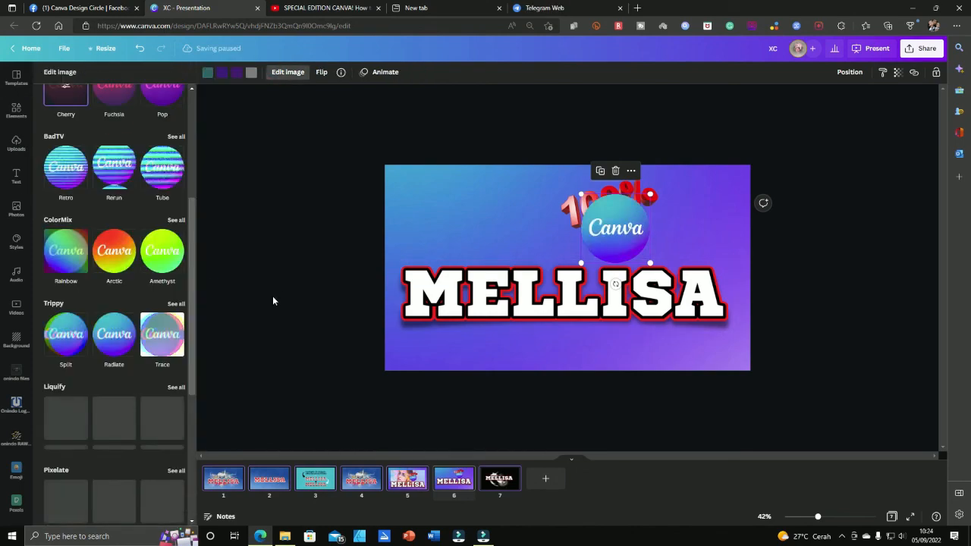
Try a Curved shadow on the Canva logo, replace it with Page Lift, and deselect the logo.
left_click(114, 178)
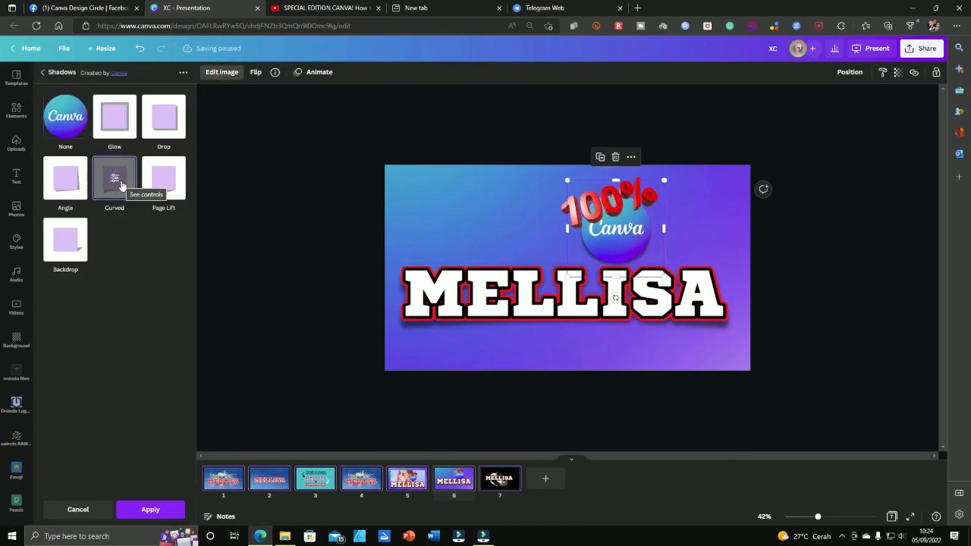
left_click(163, 178)
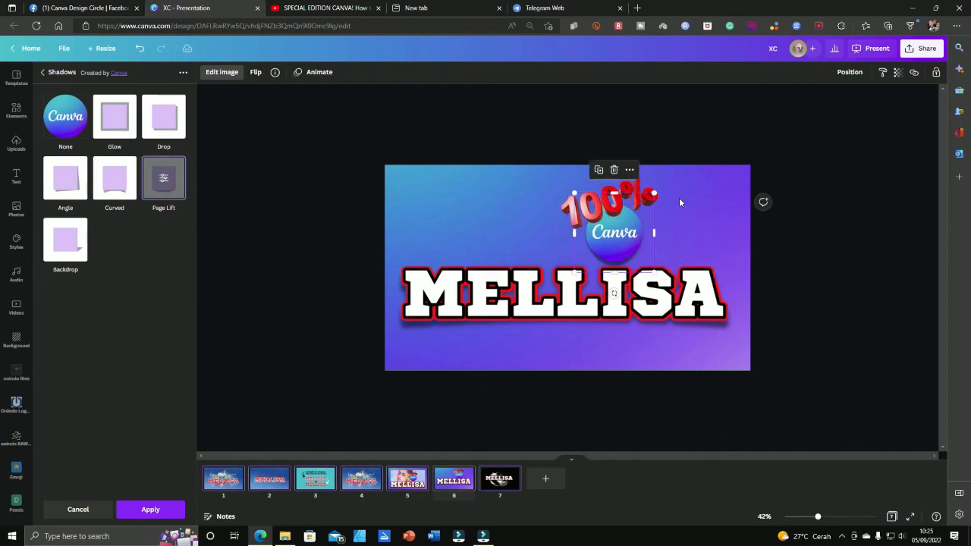
left_click(799, 245)
Open the PNG download settings and change which pages are included in the export.
left_click(921, 47)
left_click(797, 266)
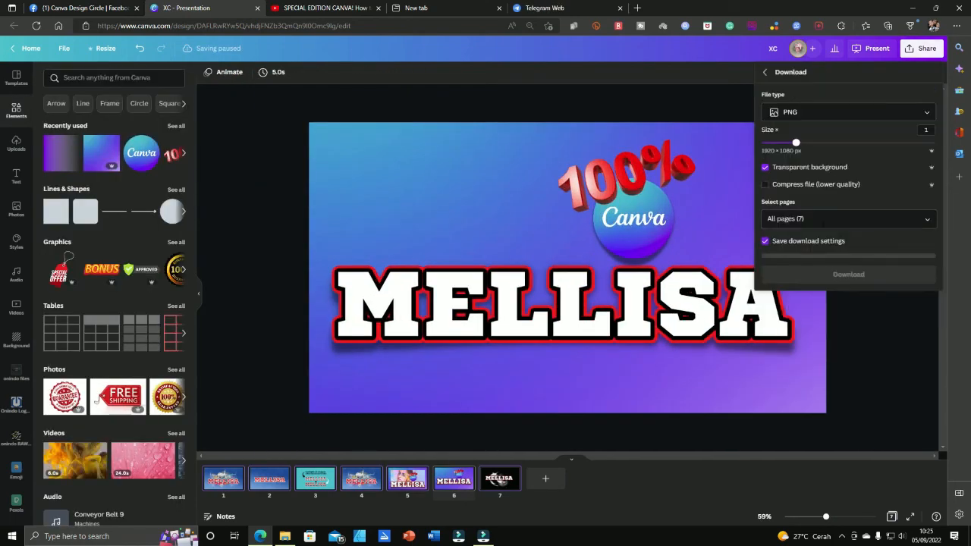
left_click(832, 219)
left_click(789, 260)
left_click(897, 359)
left_click(856, 327)
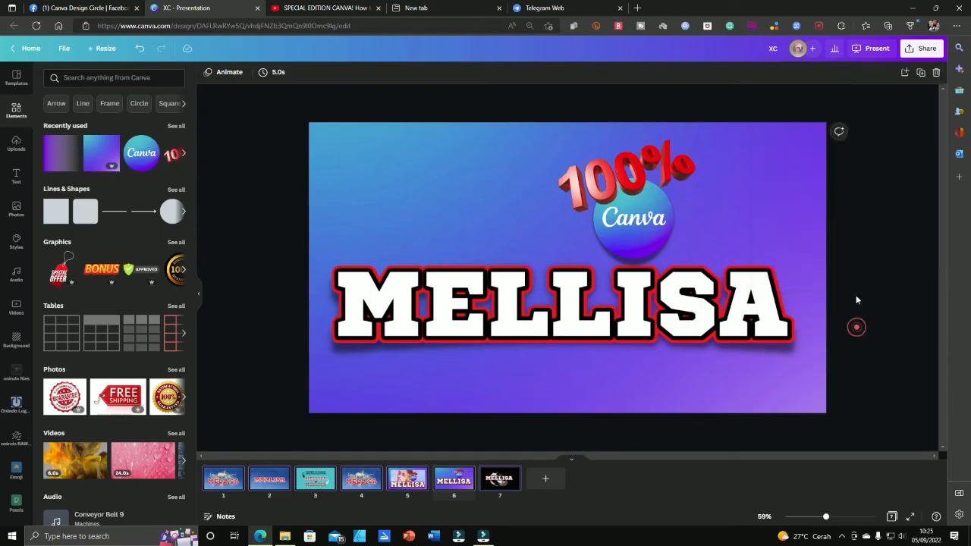